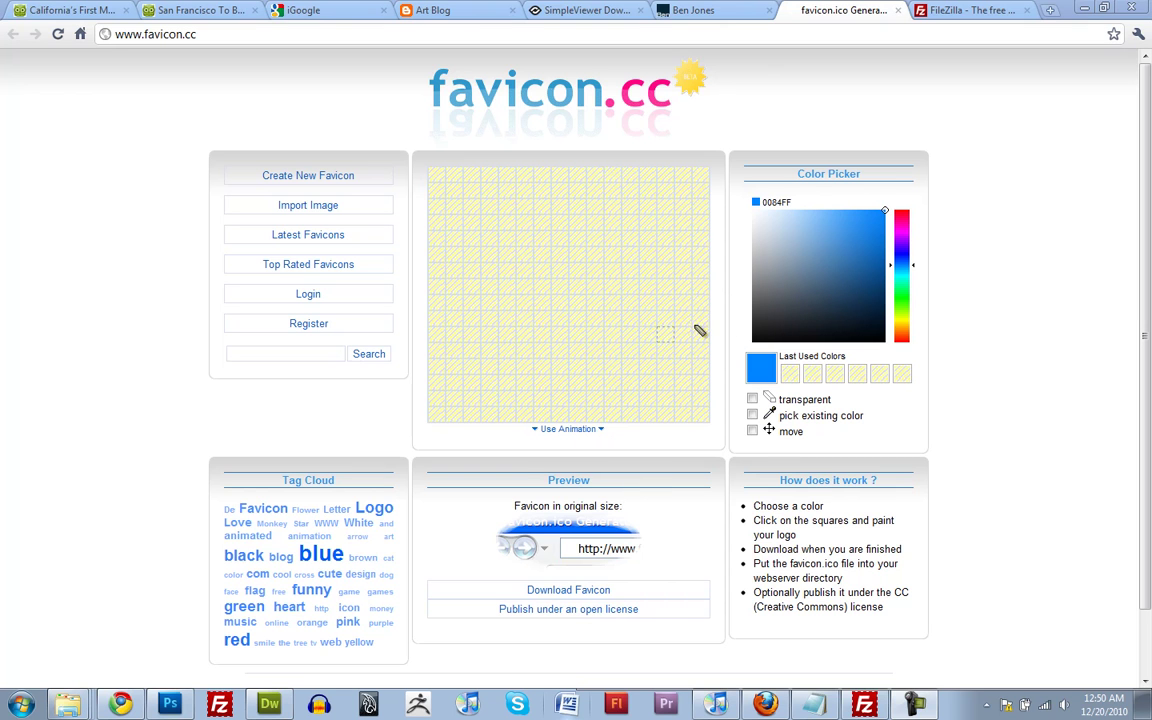
# Wipe the test drawing from the favicon.cc grid and paint the leftmost column blue
pyautogui.moveTo(522, 262)
pyautogui.mouseDown()
pyautogui.moveTo(619, 332)
pyautogui.moveTo(649, 267)
pyautogui.moveTo(594, 230)
pyautogui.moveTo(538, 298)
pyautogui.moveTo(538, 343)
pyautogui.moveTo(497, 358)
pyautogui.mouseUp()
pyautogui.click(295, 175)
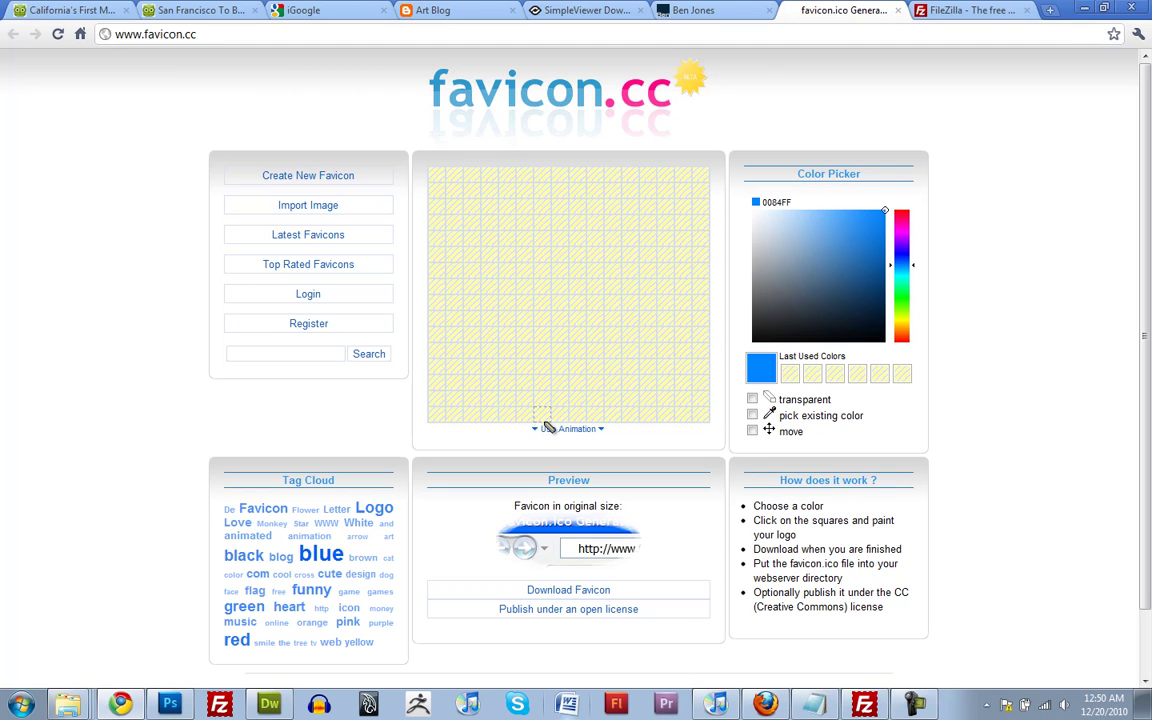
pyautogui.moveTo(437, 414); pyautogui.dragTo(437, 175)
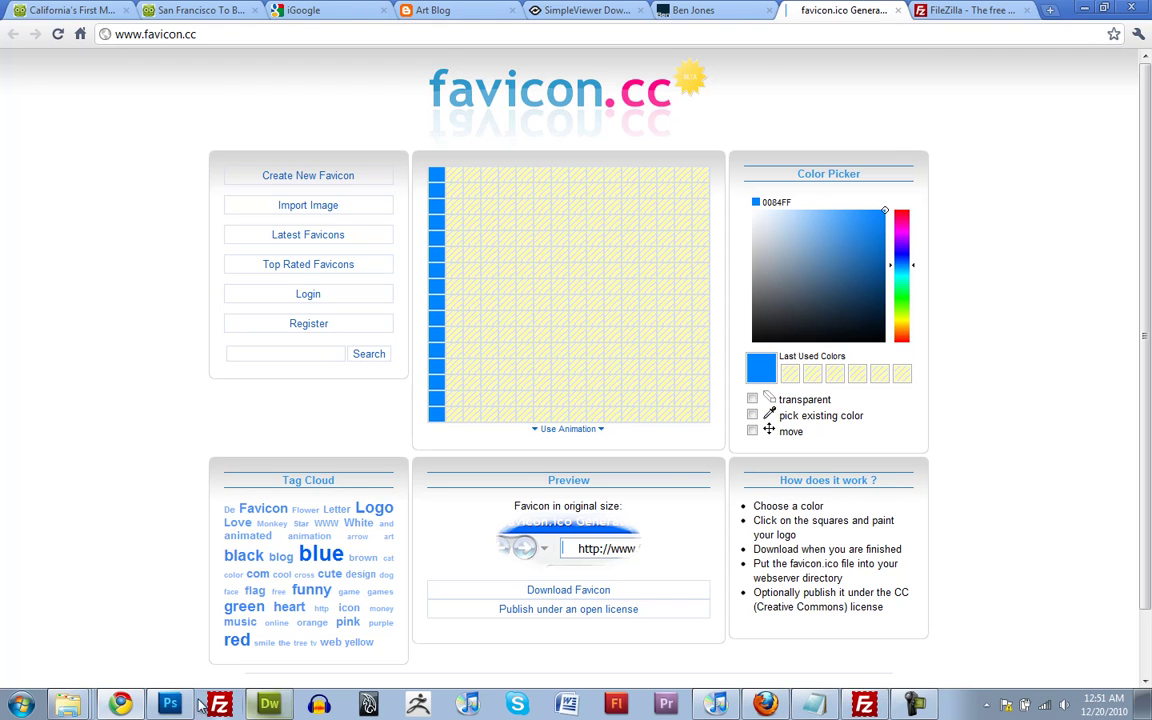
# Create a new 16 x 16 pixel document in Photoshop
pyautogui.click(180, 707)
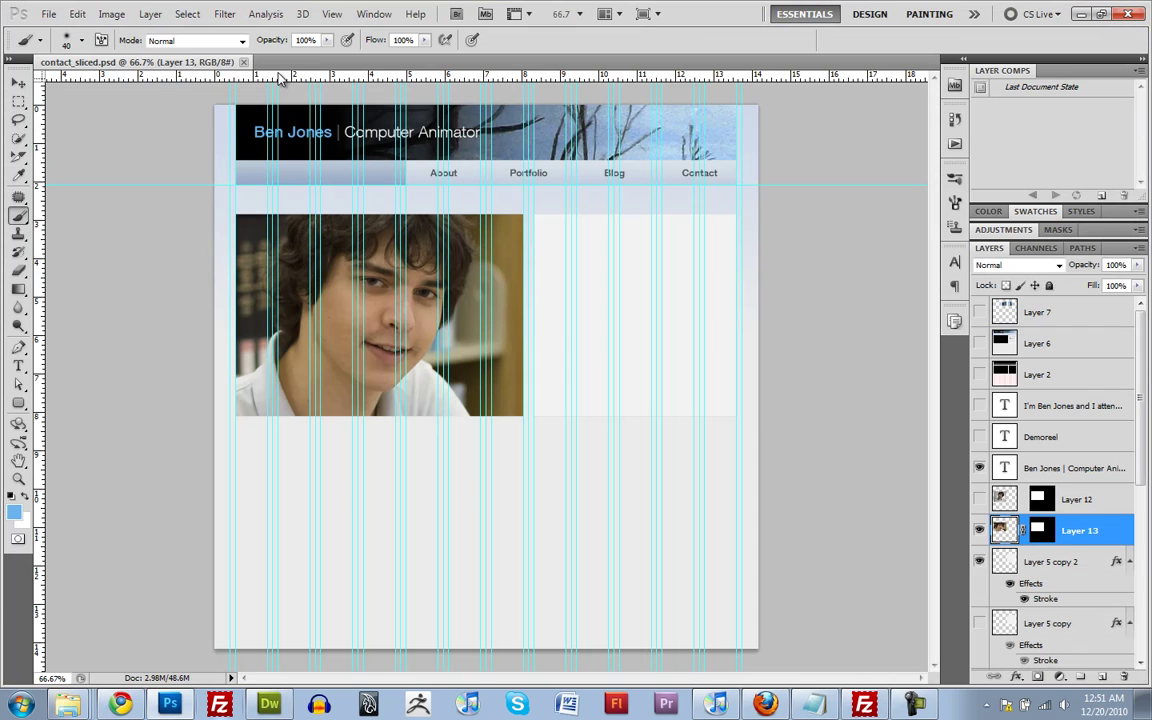
pyautogui.hotkey('ctrl', 'n')
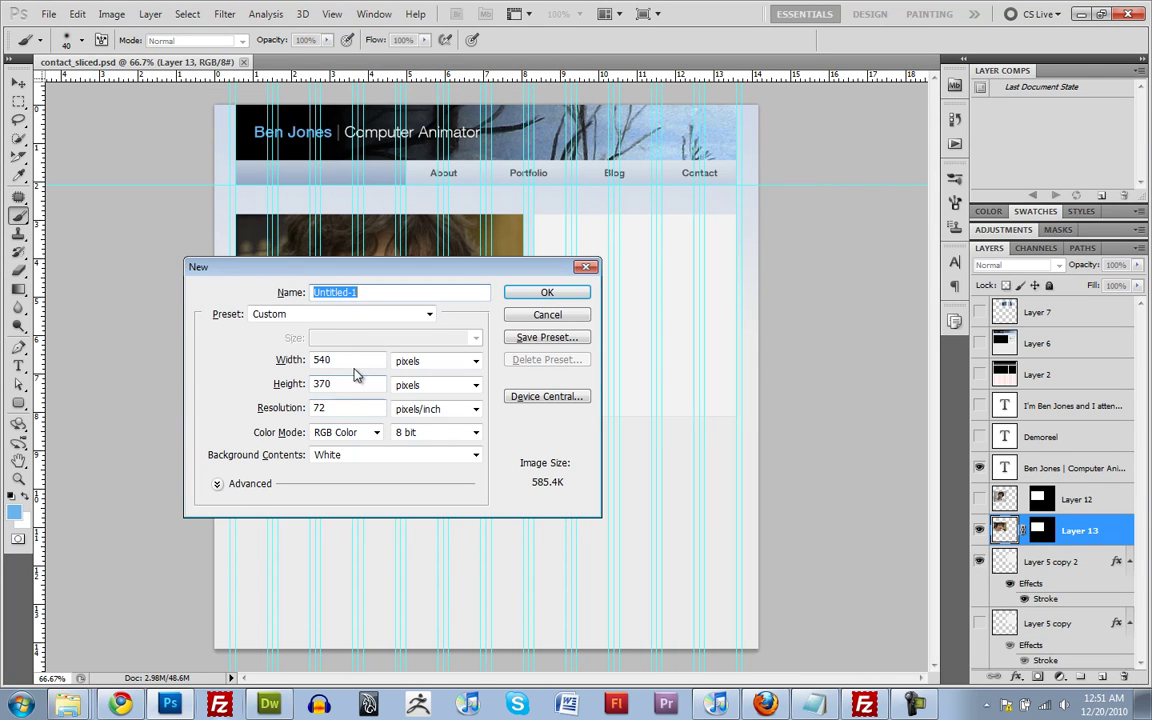
pyautogui.doubleClick(345, 360)
pyautogui.write('16')
pyautogui.doubleClick(353, 381)
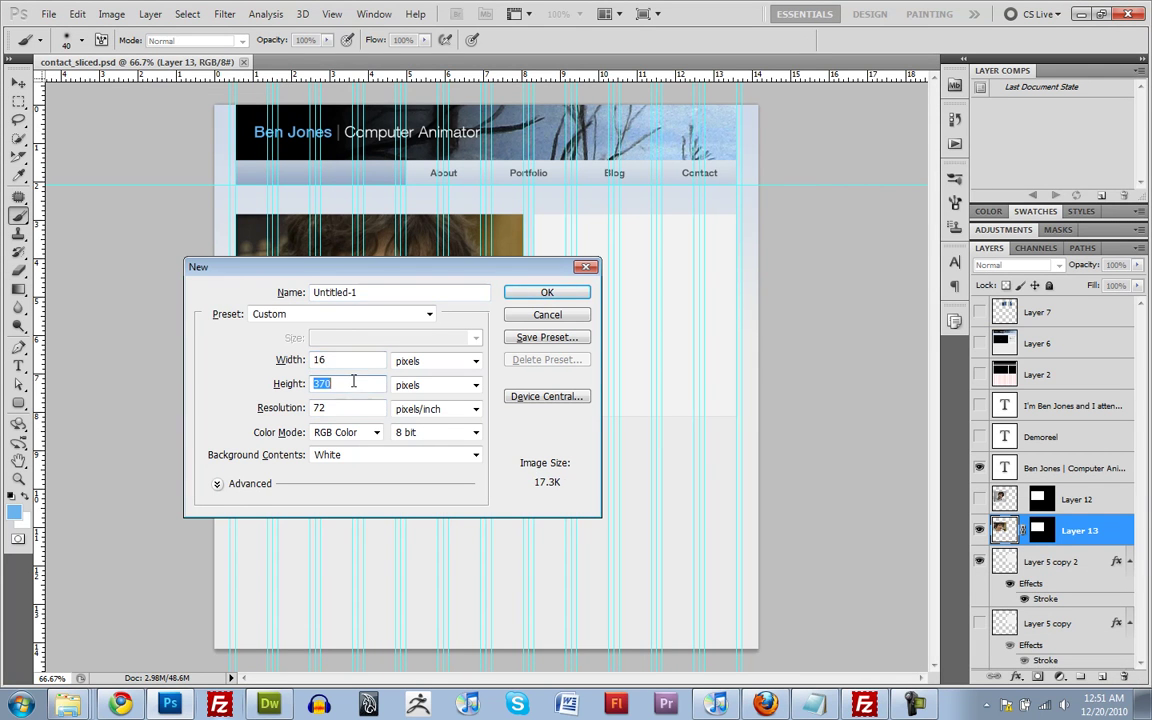
pyautogui.write('16')
pyautogui.click(547, 292)
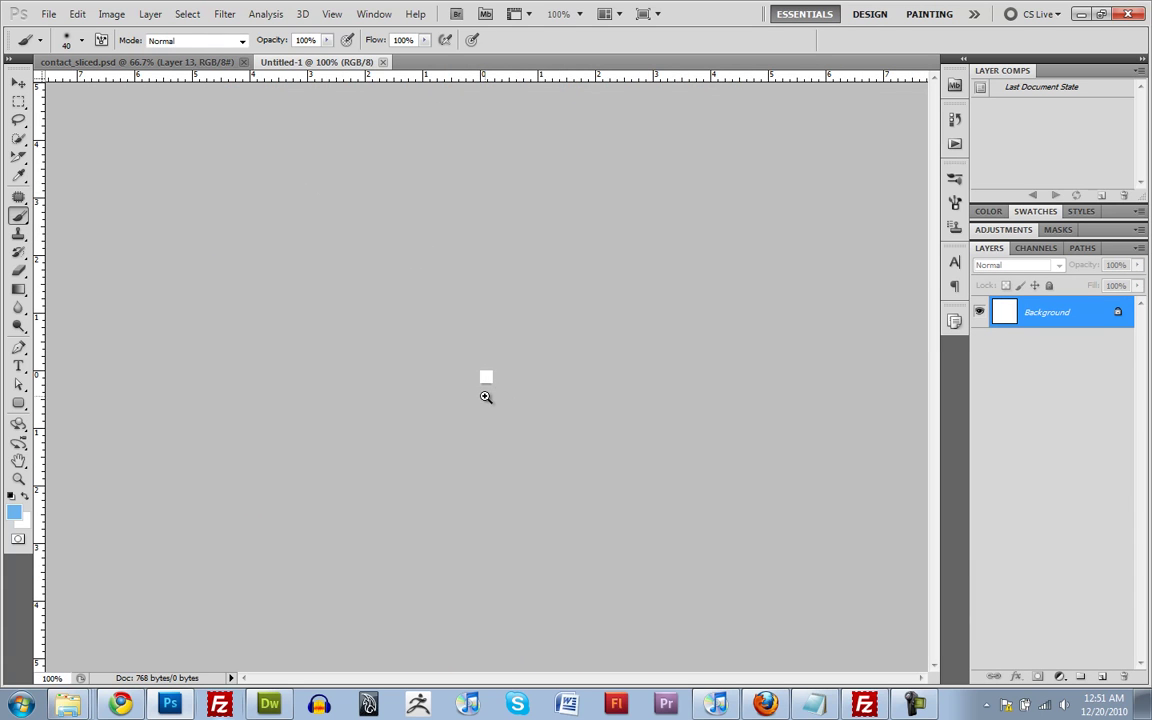
# Type the word Ben on the tiny canvas and nudge it toward the bottom
pyautogui.click(486, 397)
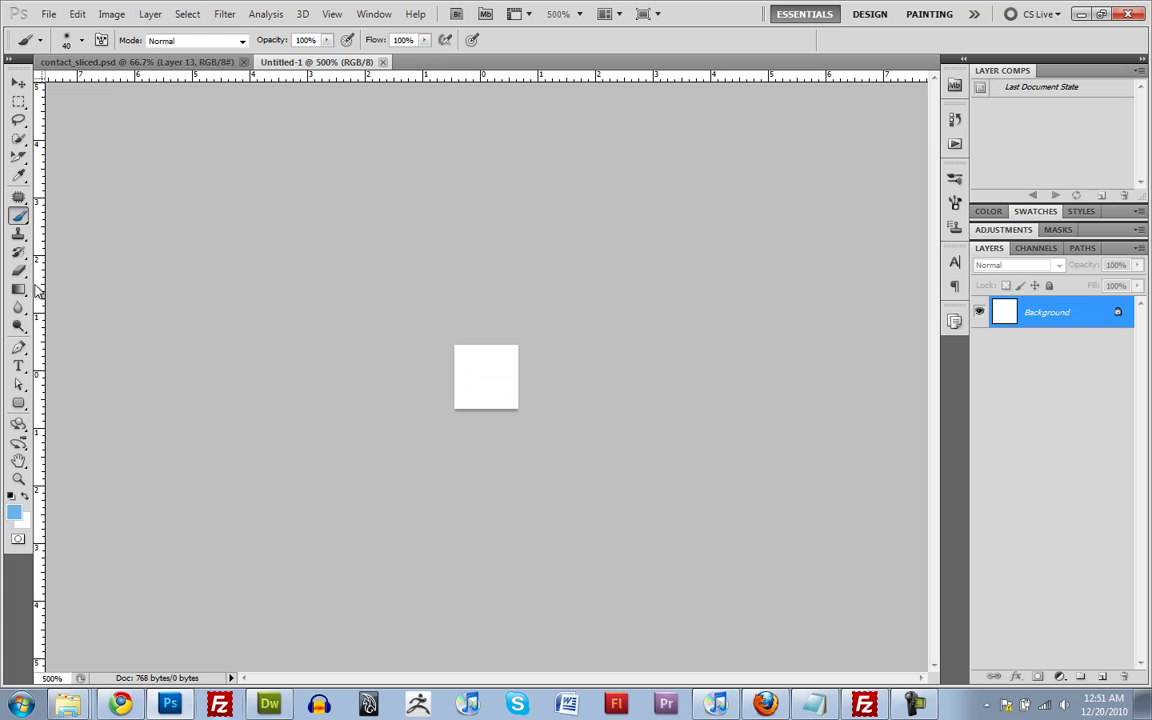
pyautogui.click(18, 366)
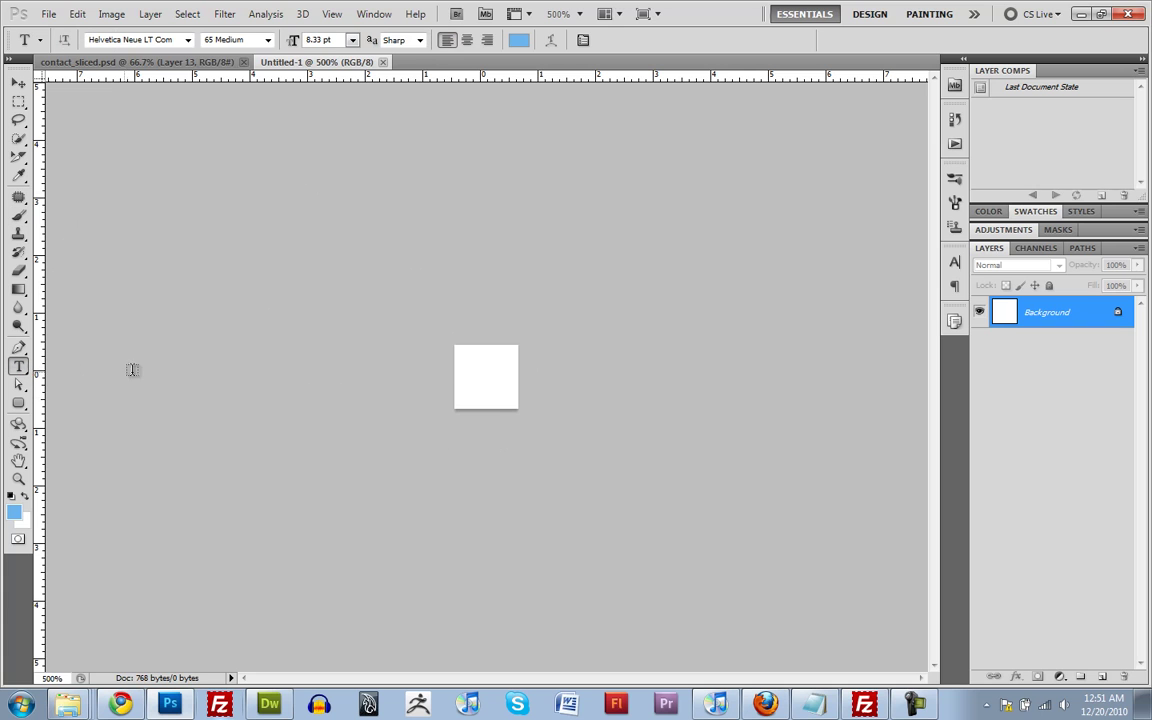
pyautogui.click(459, 380)
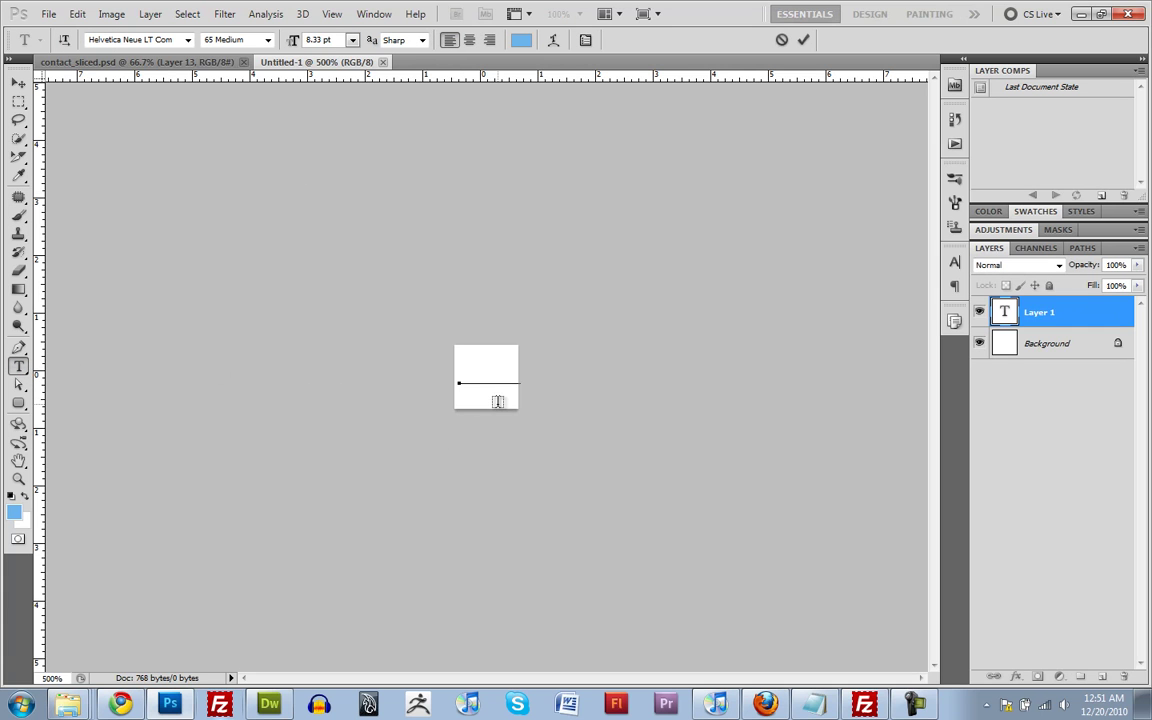
pyautogui.write('Ben')
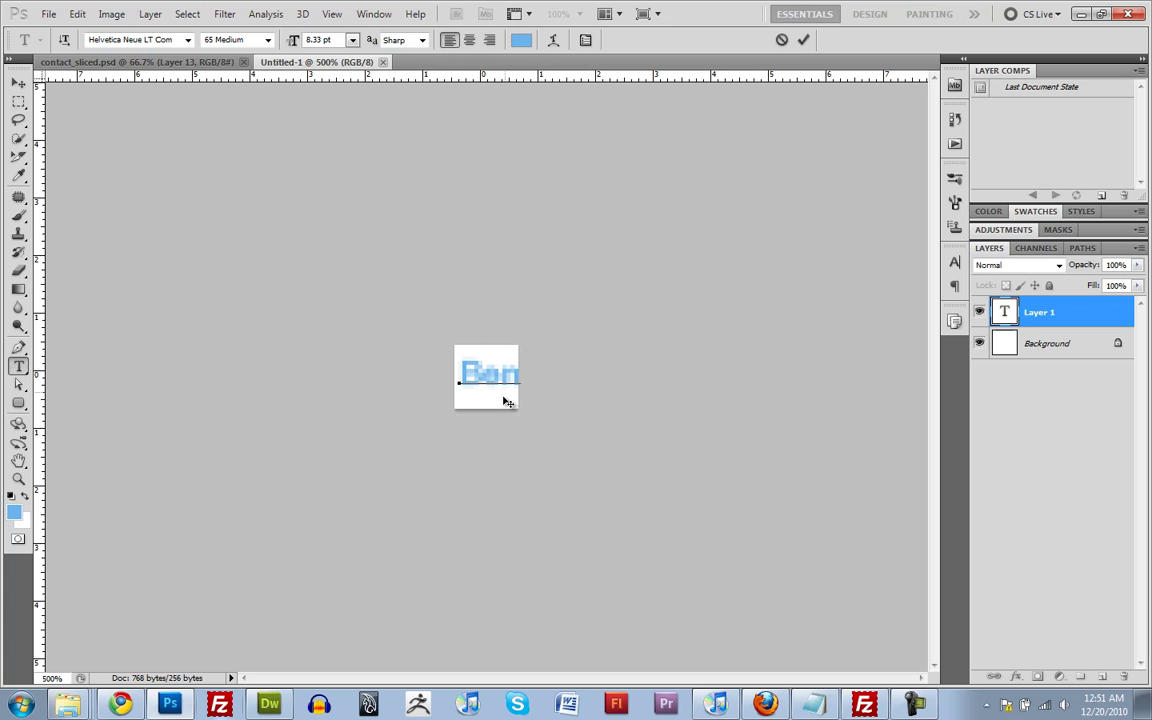
pyautogui.click(18, 82)
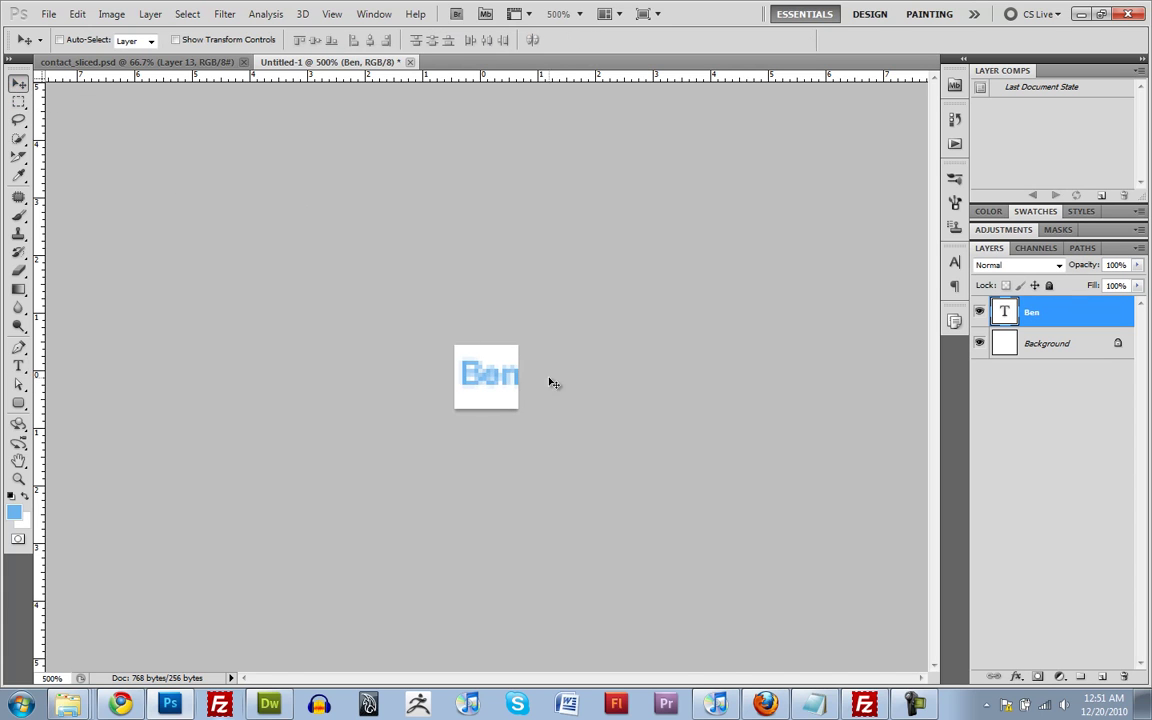
pyautogui.moveTo(494, 389); pyautogui.dragTo(507, 425)
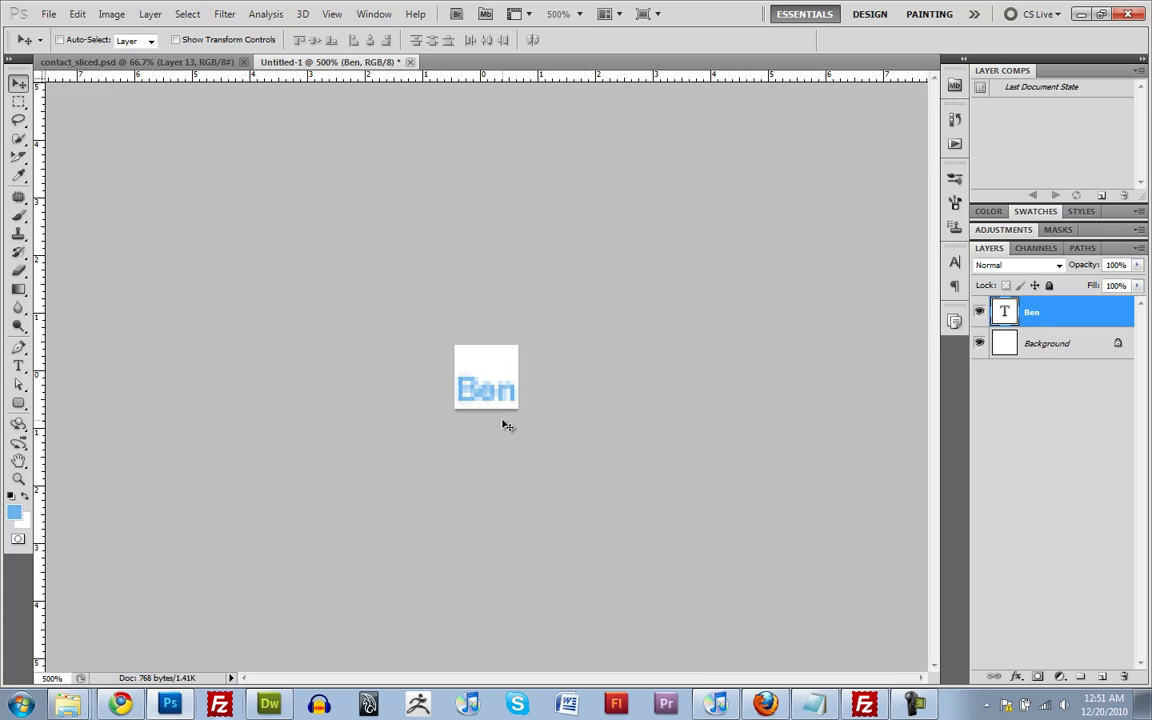
pyautogui.press('Down')
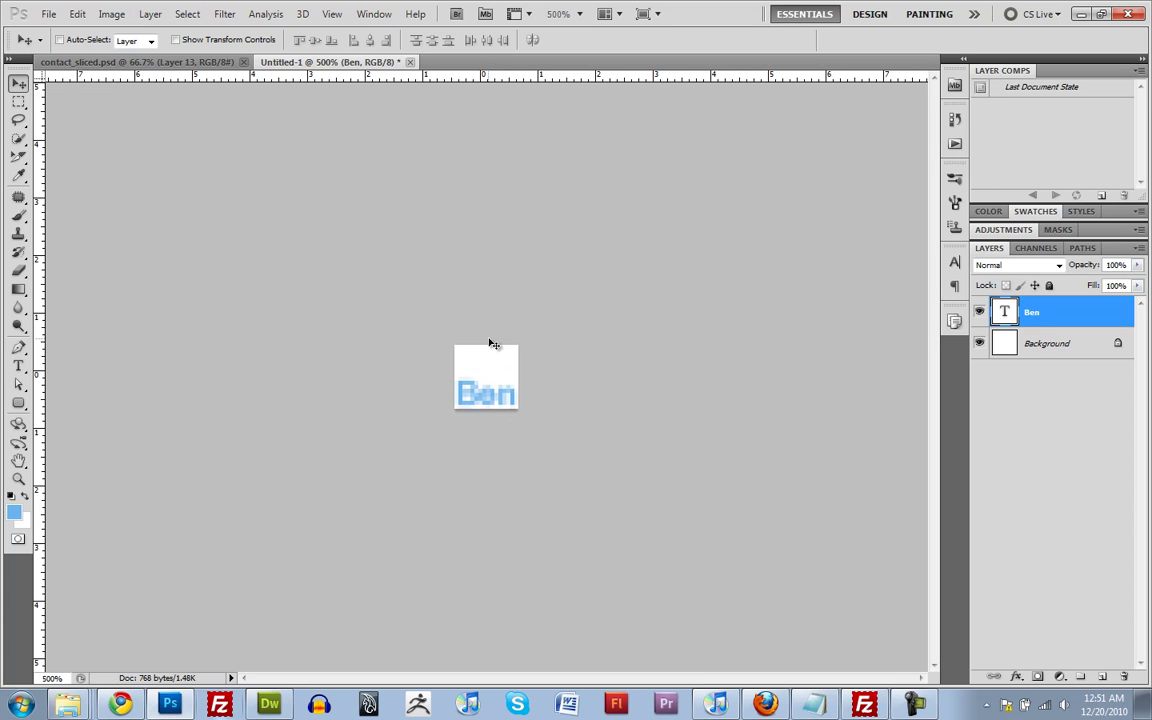
# Check the Ben icon at actual size and 600%, then return to contact_sliced.psd
pyautogui.keyDown('alt'); pyautogui.click(511, 361); pyautogui.keyUp('alt')
pyautogui.keyDown('alt'); pyautogui.click(511, 361); pyautogui.keyUp('alt')
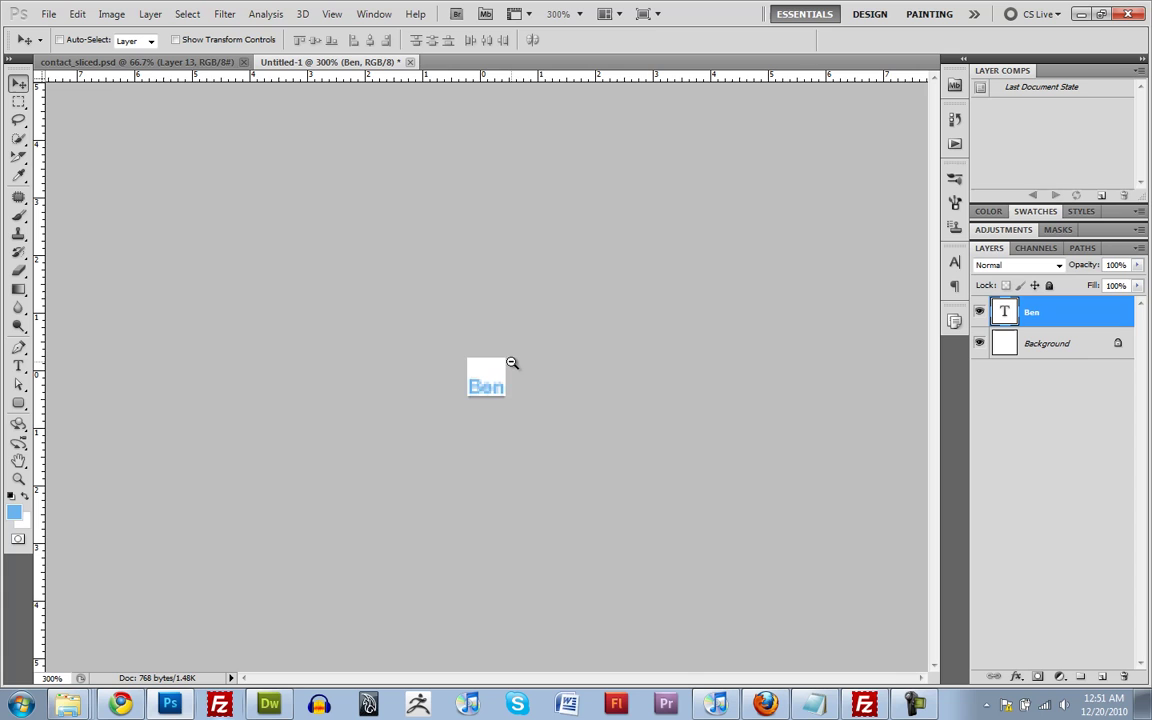
pyautogui.keyDown('alt'); pyautogui.click(511, 361); pyautogui.keyUp('alt')
pyautogui.keyDown('alt'); pyautogui.click(511, 364); pyautogui.keyUp('alt')
pyautogui.moveTo(484, 378); pyautogui.dragTo(484, 378)
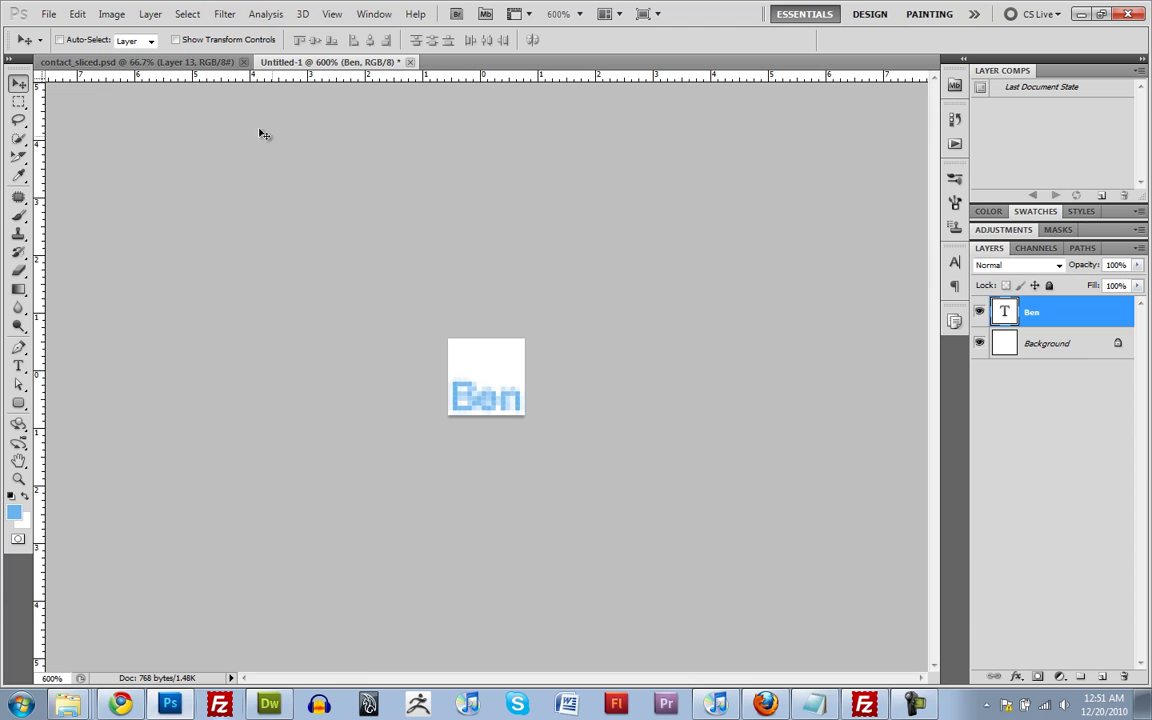
pyautogui.click(190, 64)
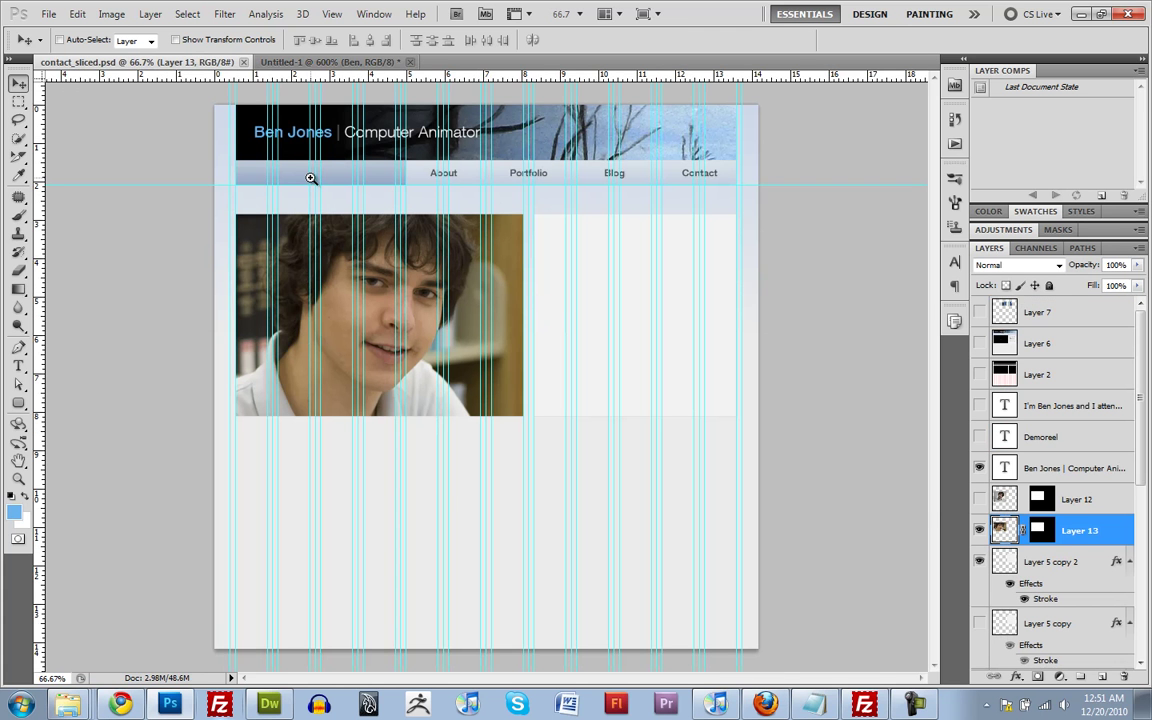
# Flatten the contact_sliced layout into one layer, discarding the hidden layers
pyautogui.moveTo(311, 178); pyautogui.dragTo(612, 316)
pyautogui.hotkey('ctrl', '0')
pyautogui.click(111, 14)
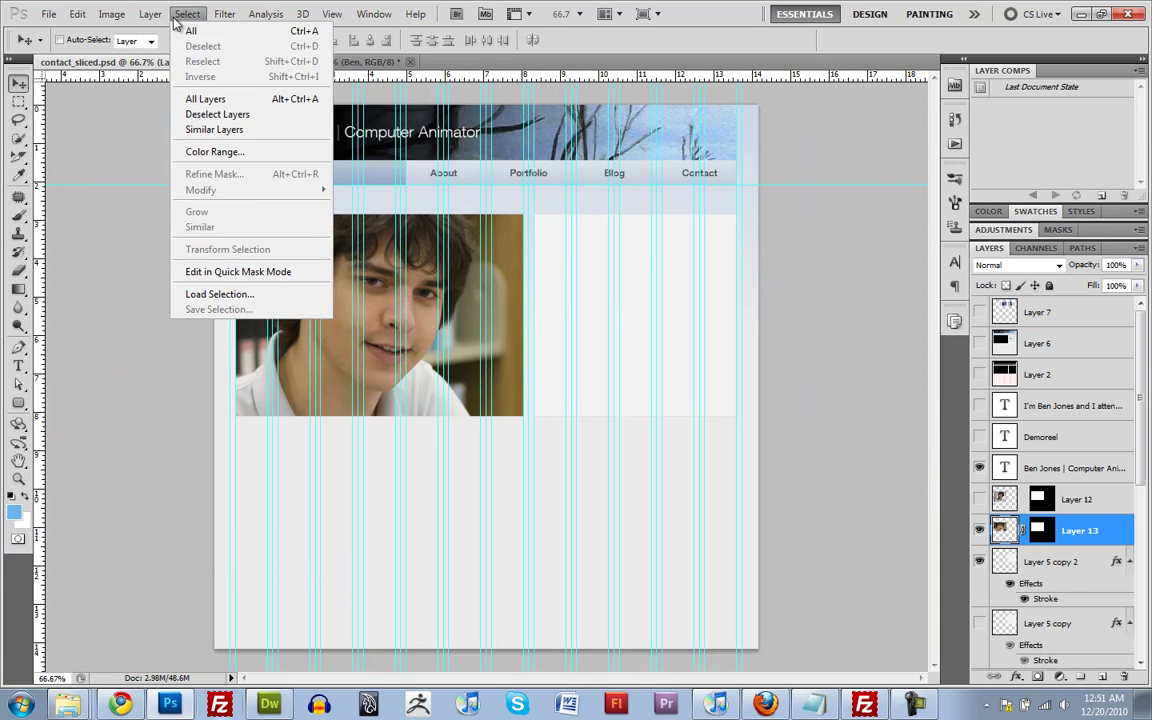
pyautogui.moveTo(150, 14)
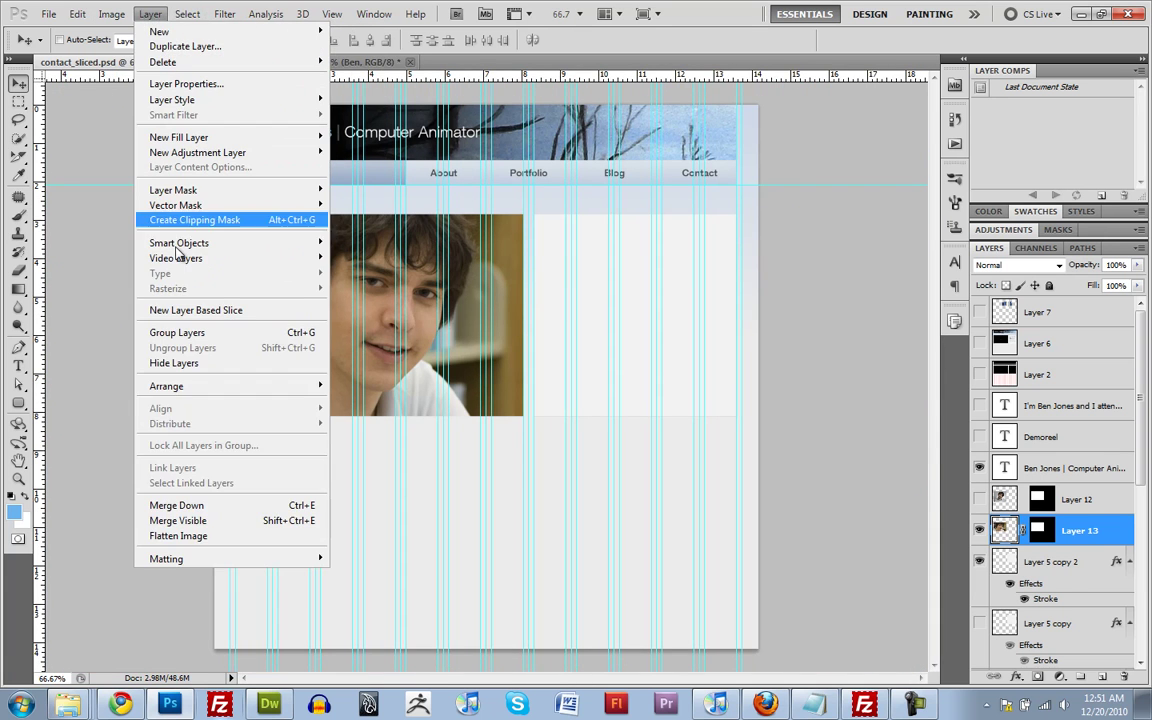
pyautogui.click(187, 537)
pyautogui.click(545, 268)
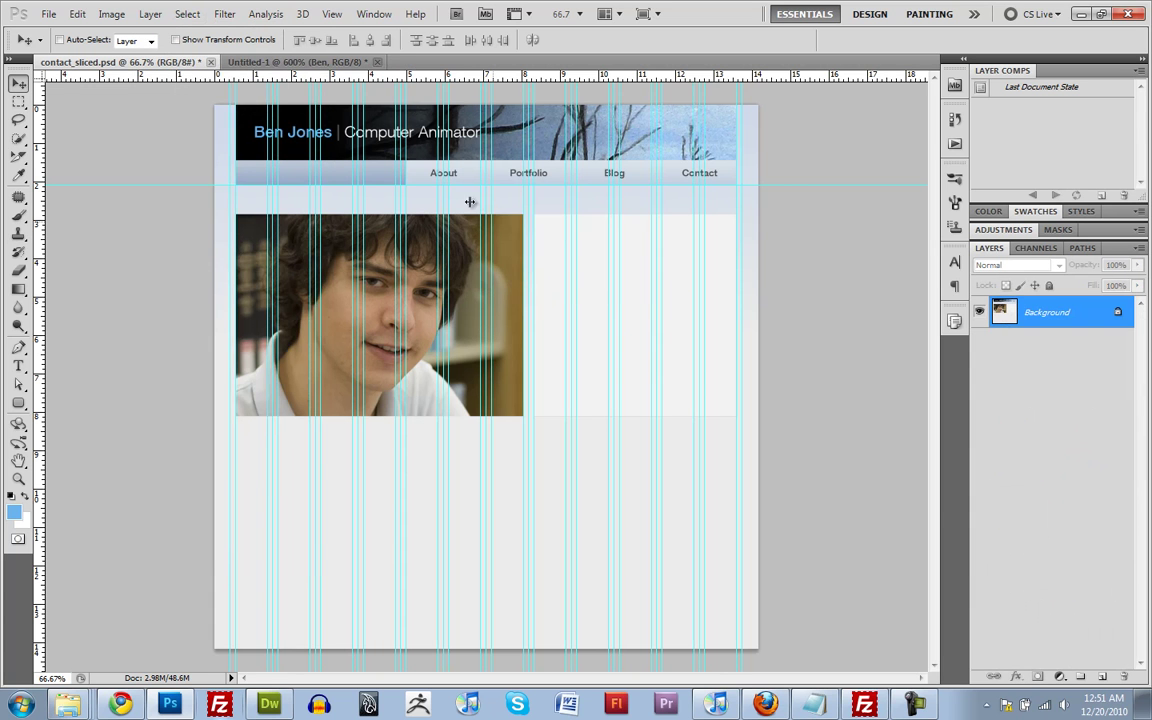
# Zoom in on the About nav item and sample its dark grey text colour
pyautogui.click(397, 181)
pyautogui.click(397, 181)
pyautogui.click(397, 181)
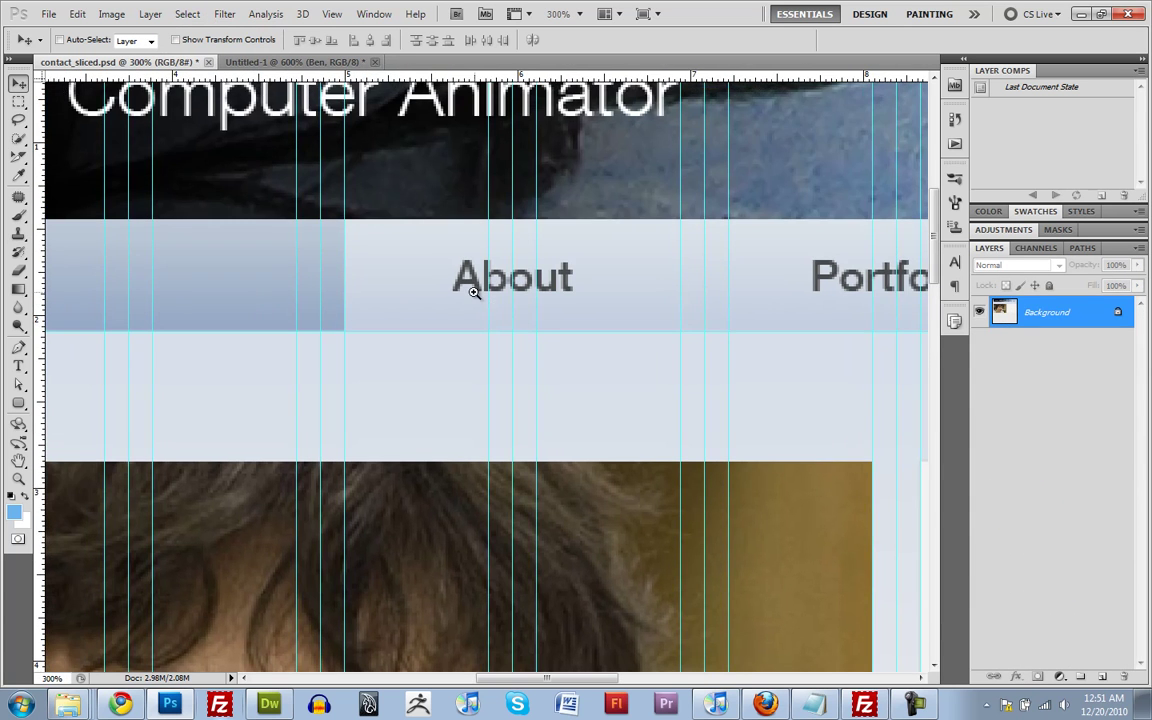
pyautogui.click(474, 291)
pyautogui.click(474, 291)
pyautogui.click(474, 291)
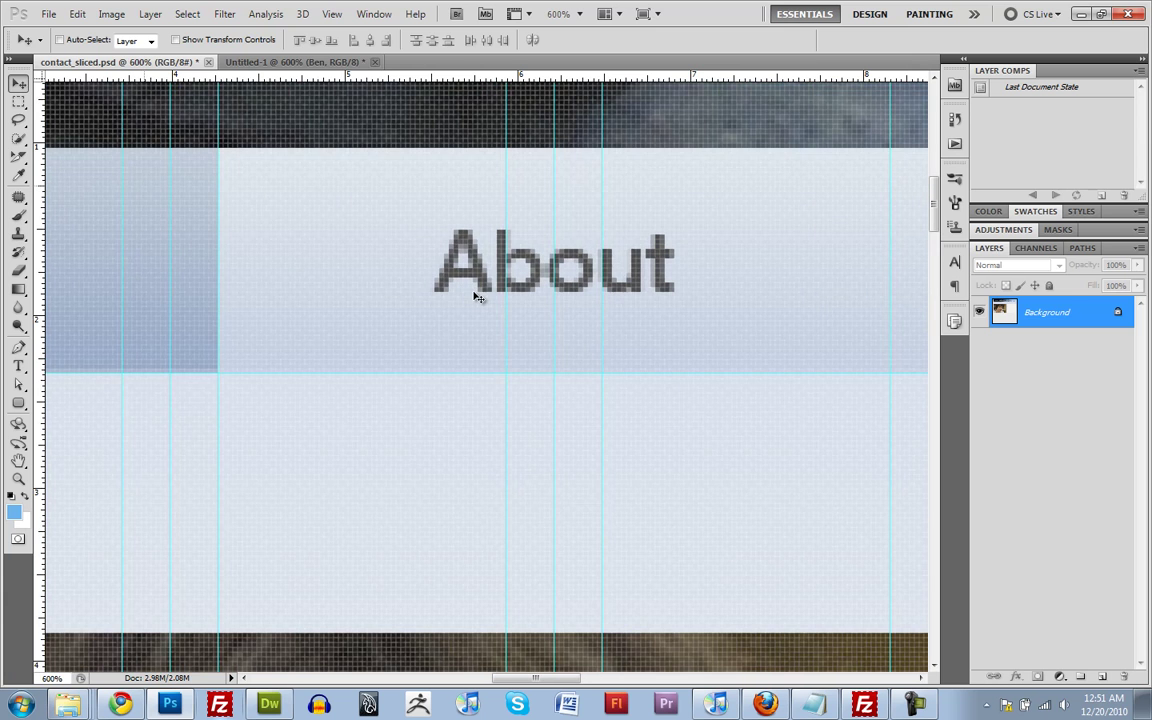
pyautogui.press('g')
pyautogui.keyDown('alt'); pyautogui.click(475, 255); pyautogui.keyUp('alt')
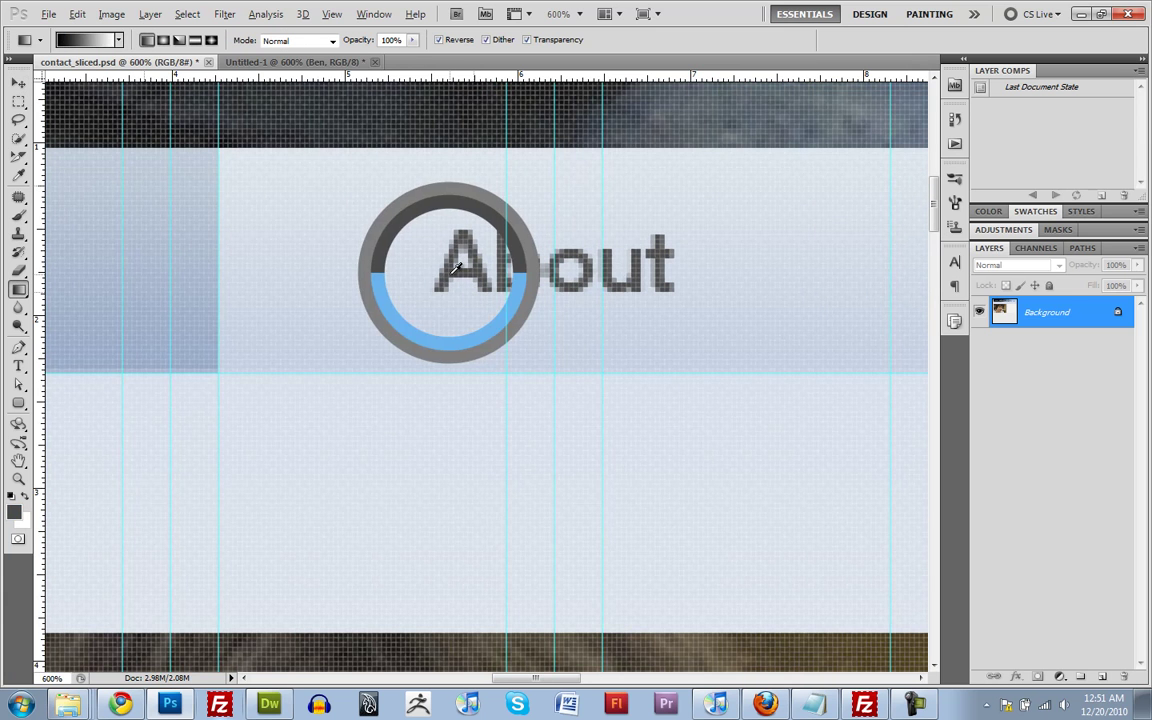
# Marquee a patch of nav-bar background left of About and go back to the Ben document
pyautogui.press('m')
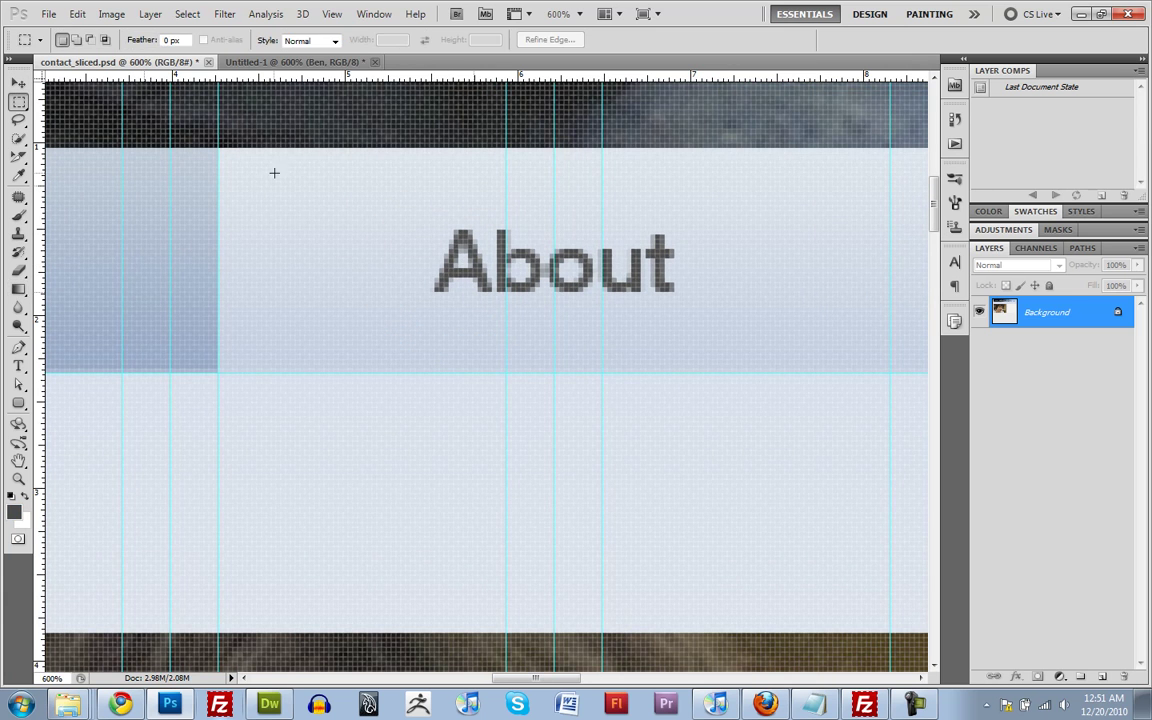
pyautogui.moveTo(274, 173); pyautogui.dragTo(373, 373)
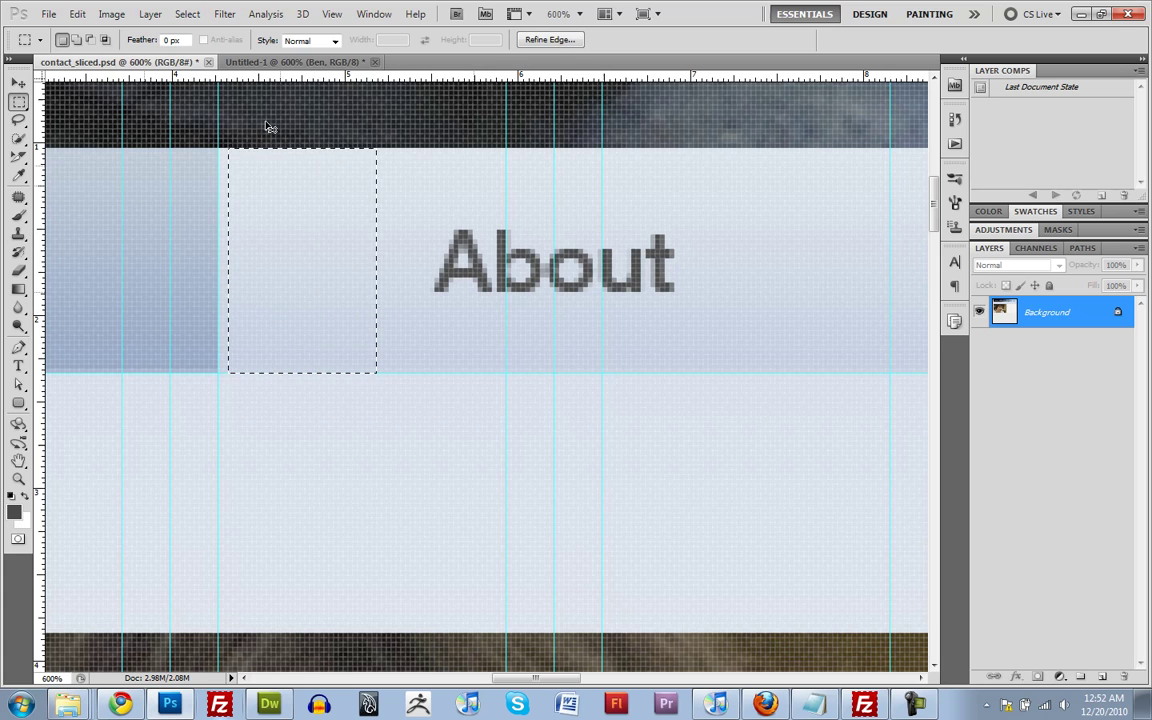
pyautogui.click(290, 62)
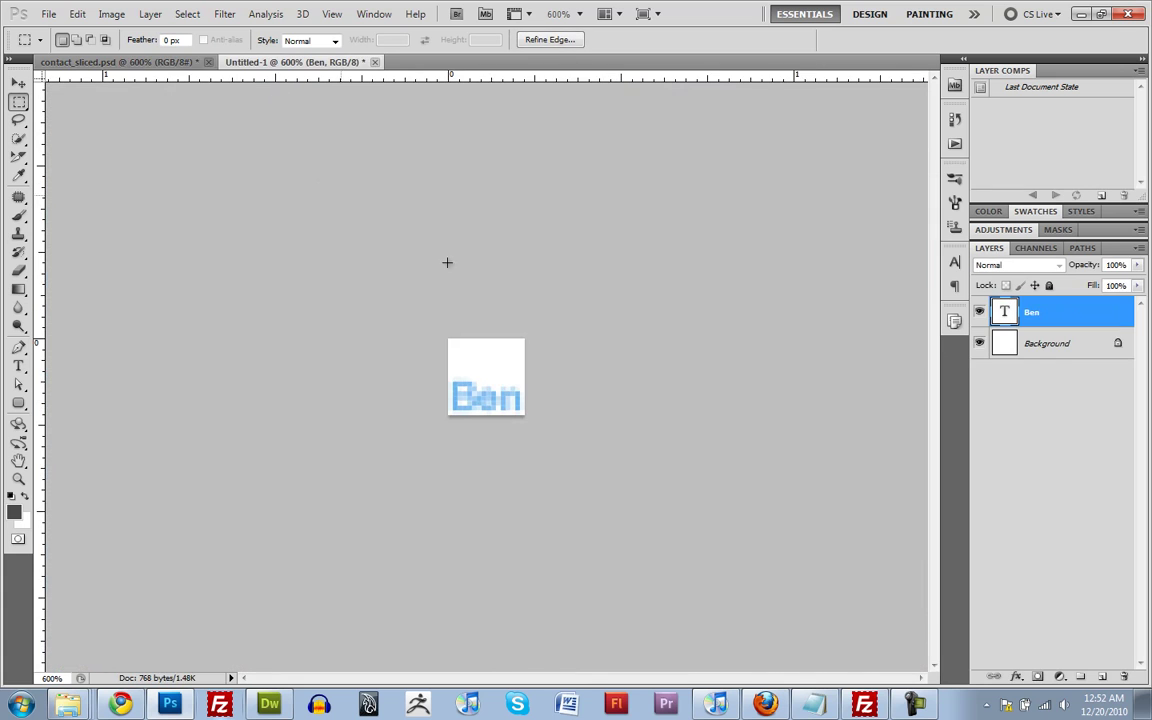
# Paste the nav-bar patch as a new layer and recolour the Ben text dark grey
pyautogui.click(1062, 350)
pyautogui.hotkey('ctrl', 'v')
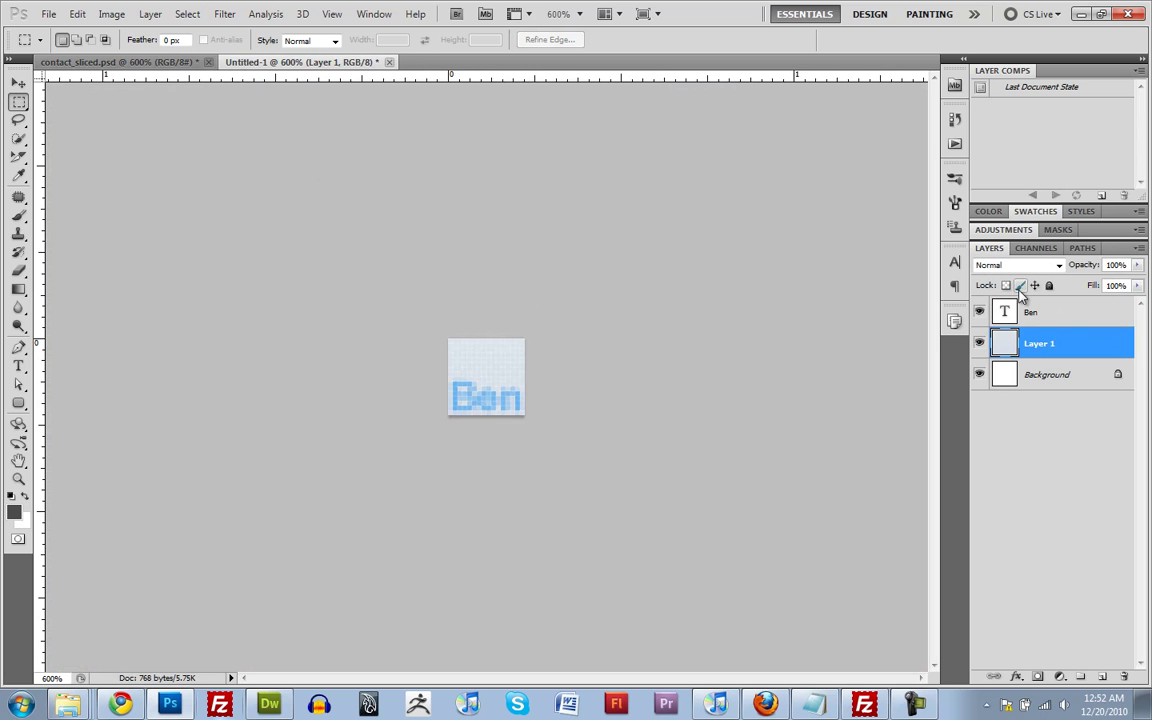
pyautogui.doubleClick(1004, 312)
pyautogui.click(521, 40)
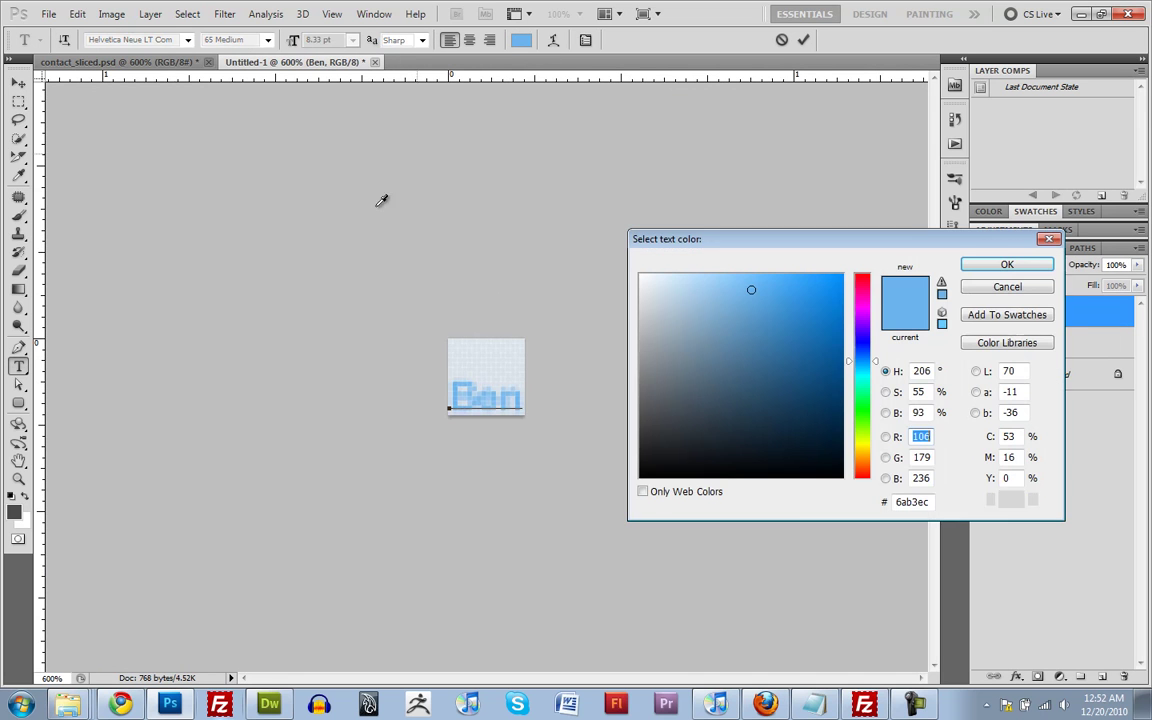
pyautogui.click(13, 455)
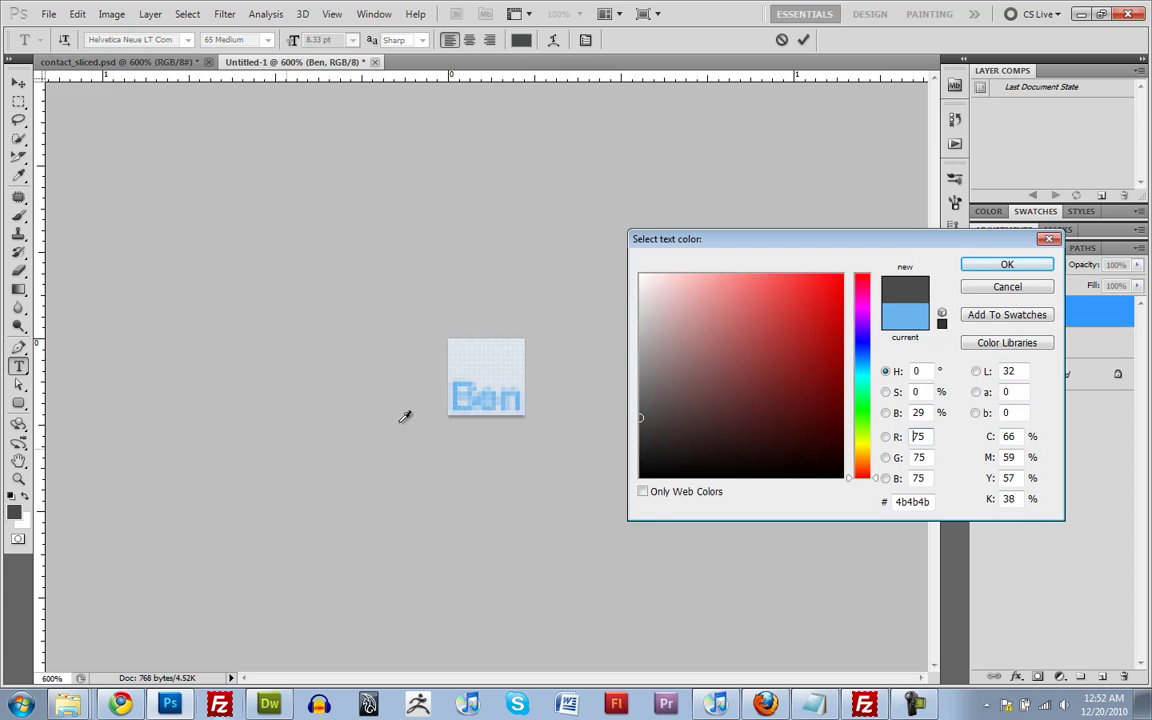
pyautogui.click(990, 265)
# Shrink the pasted patch into a small backdrop behind Ben and zoom out to 200%
pyautogui.click(1004, 345)
pyautogui.press('m')
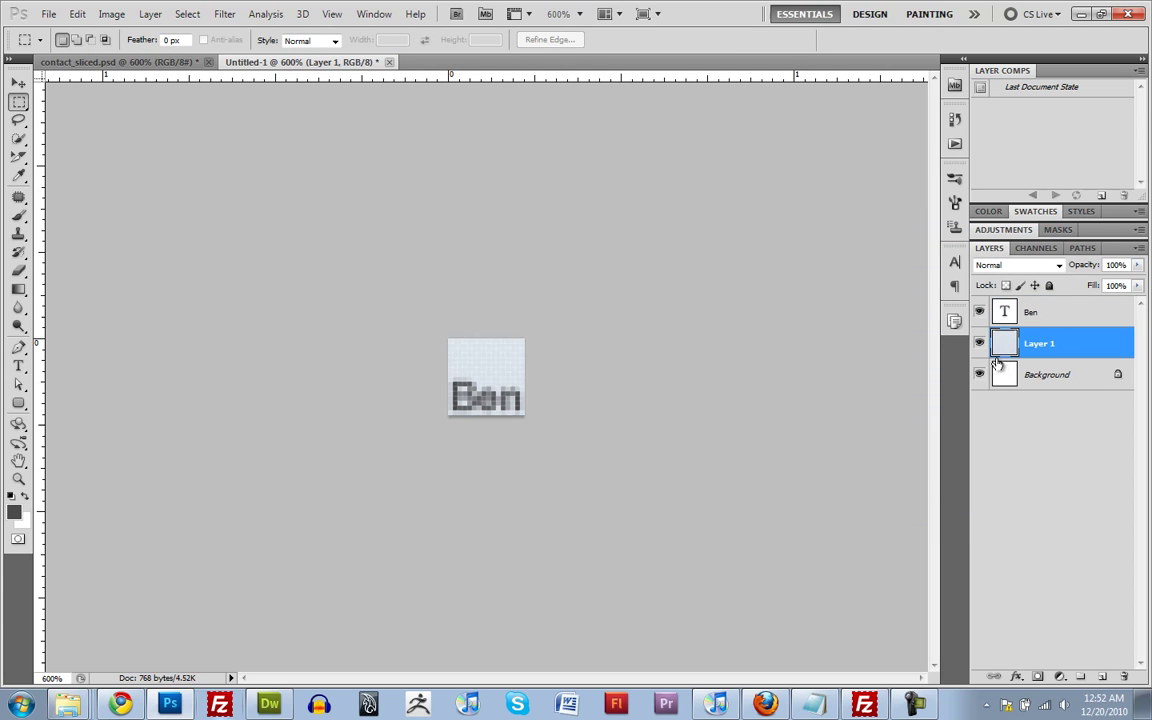
pyautogui.hotkey('ctrl', 't')
pyautogui.moveTo(597, 565); pyautogui.dragTo(530, 419)
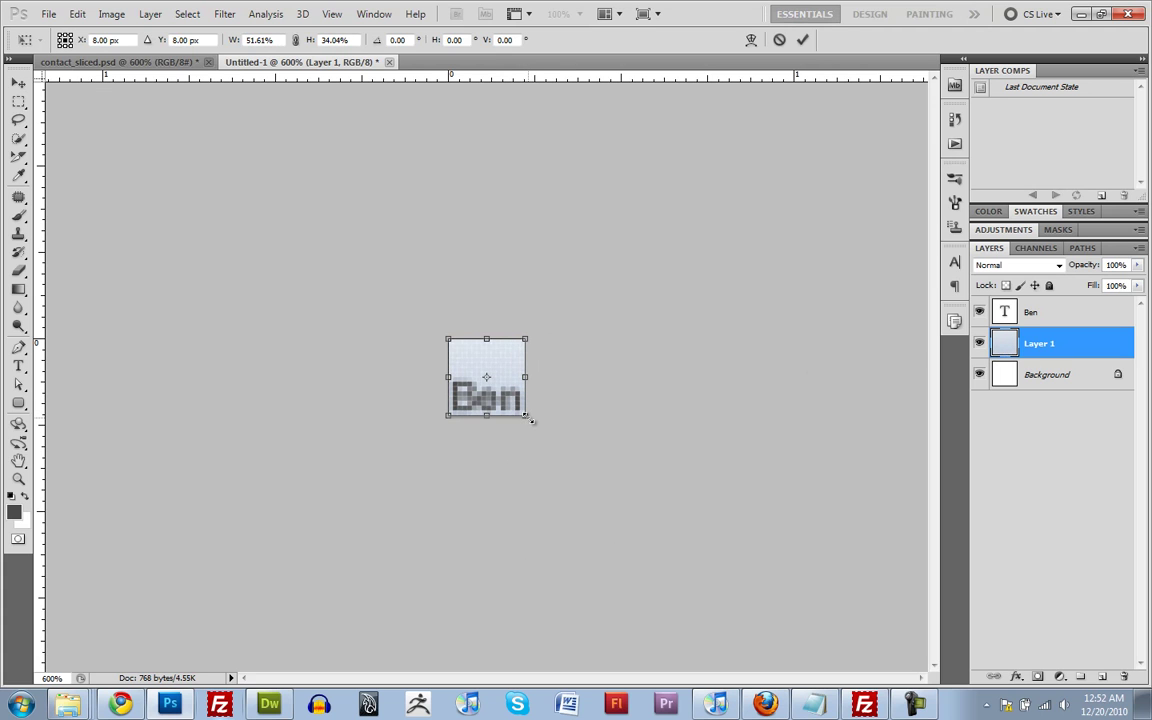
pyautogui.press('Return')
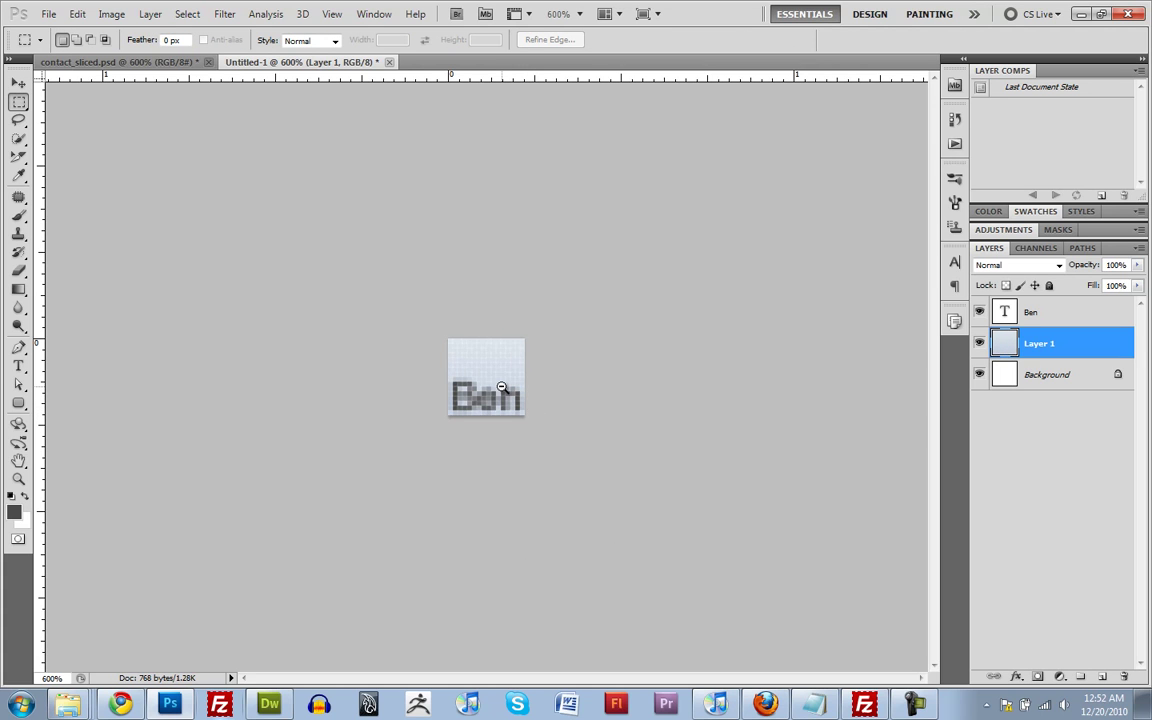
pyautogui.keyDown('alt'); pyautogui.click(502, 387); pyautogui.keyUp('alt')
pyautogui.keyDown('alt'); pyautogui.click(502, 387); pyautogui.keyUp('alt')
pyautogui.keyDown('alt'); pyautogui.click(502, 387); pyautogui.keyUp('alt')
pyautogui.keyDown('alt'); pyautogui.click(502, 387); pyautogui.keyUp('alt')
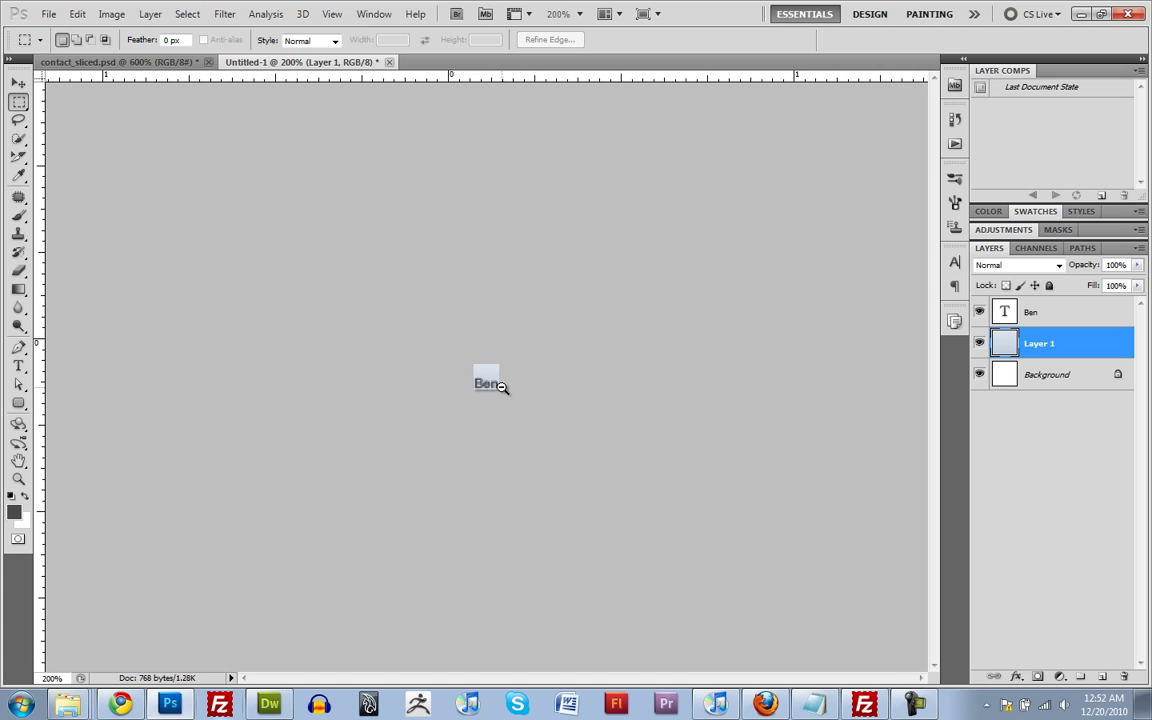
pyautogui.keyDown('alt'); pyautogui.click(502, 387); pyautogui.keyUp('alt')
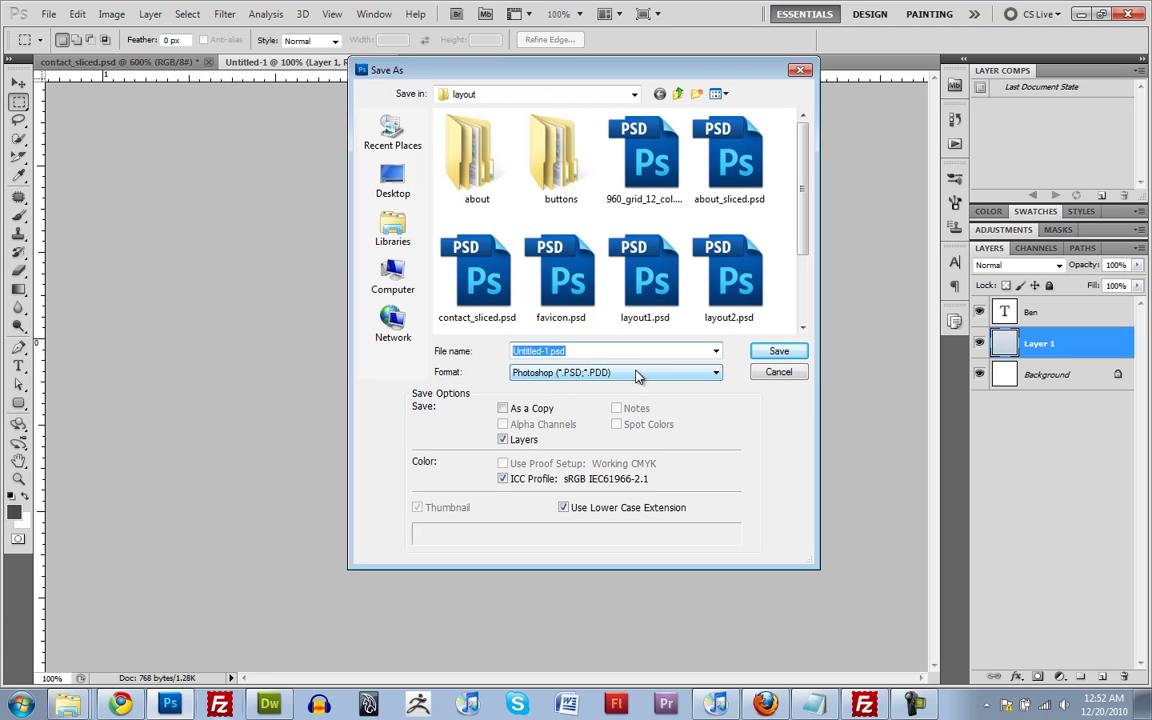
# Save the icon as favicon2.psd, then export a non-interlaced favicon.png replacing the old one
pyautogui.write('favicon')
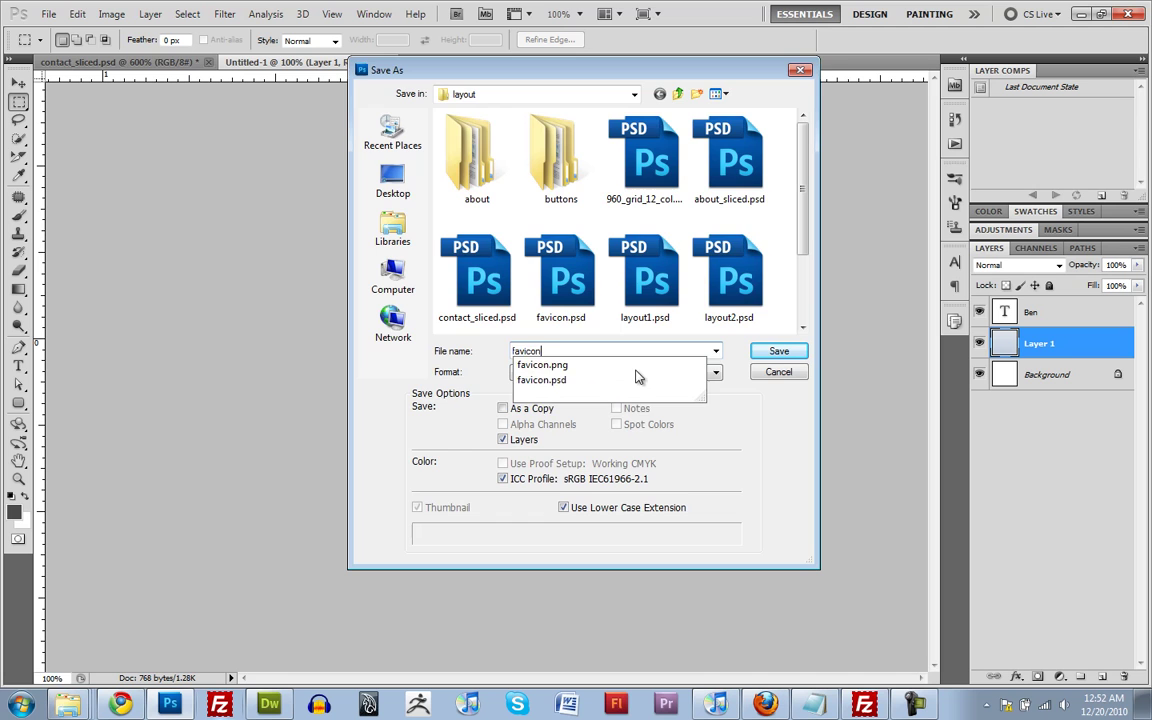
pyautogui.write('2')
pyautogui.press('Return')
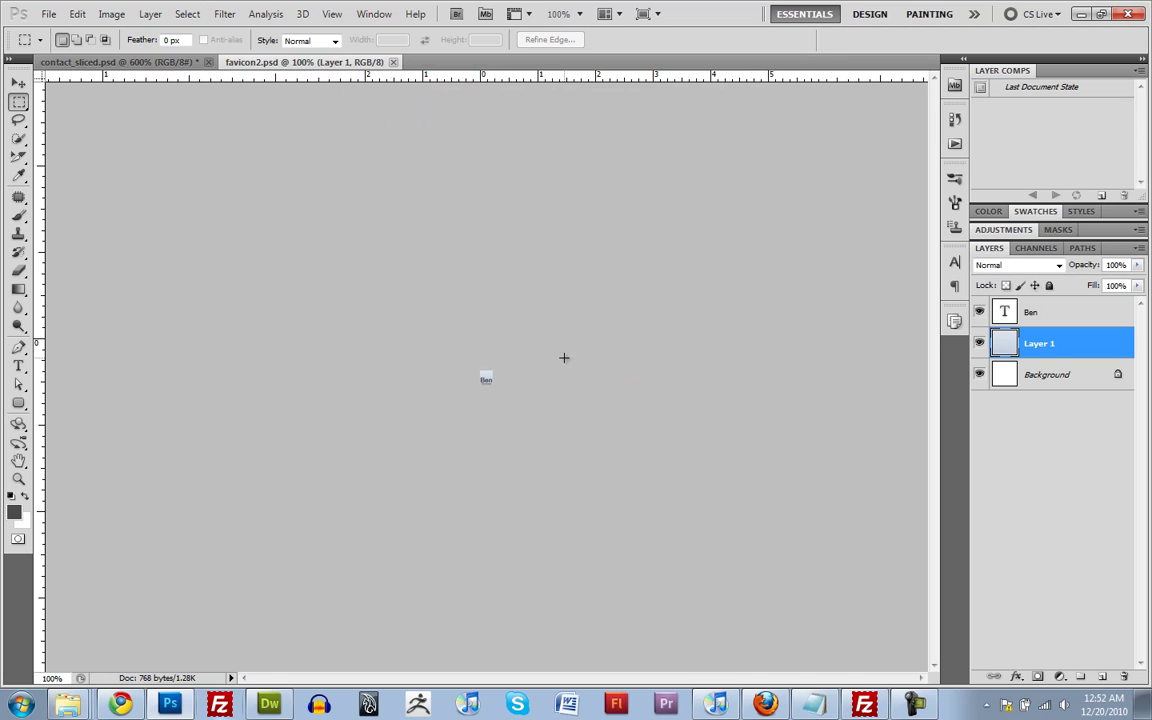
pyautogui.hotkey('ctrl', 'shift', 's')
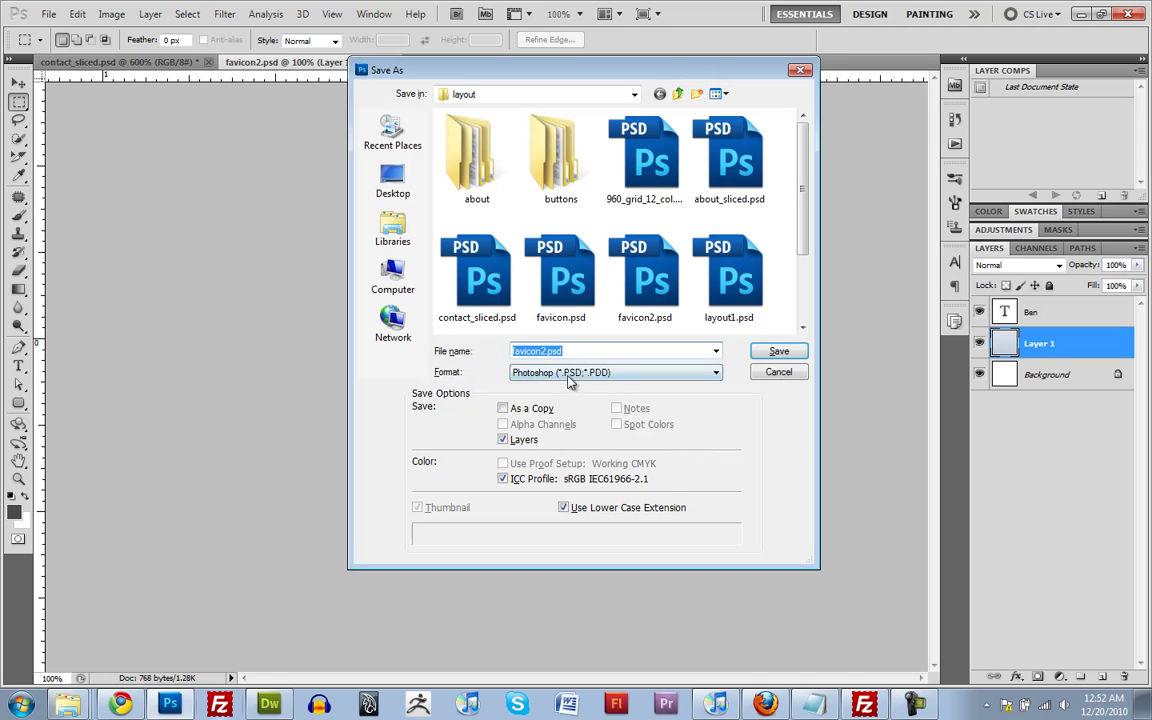
pyautogui.click(569, 373)
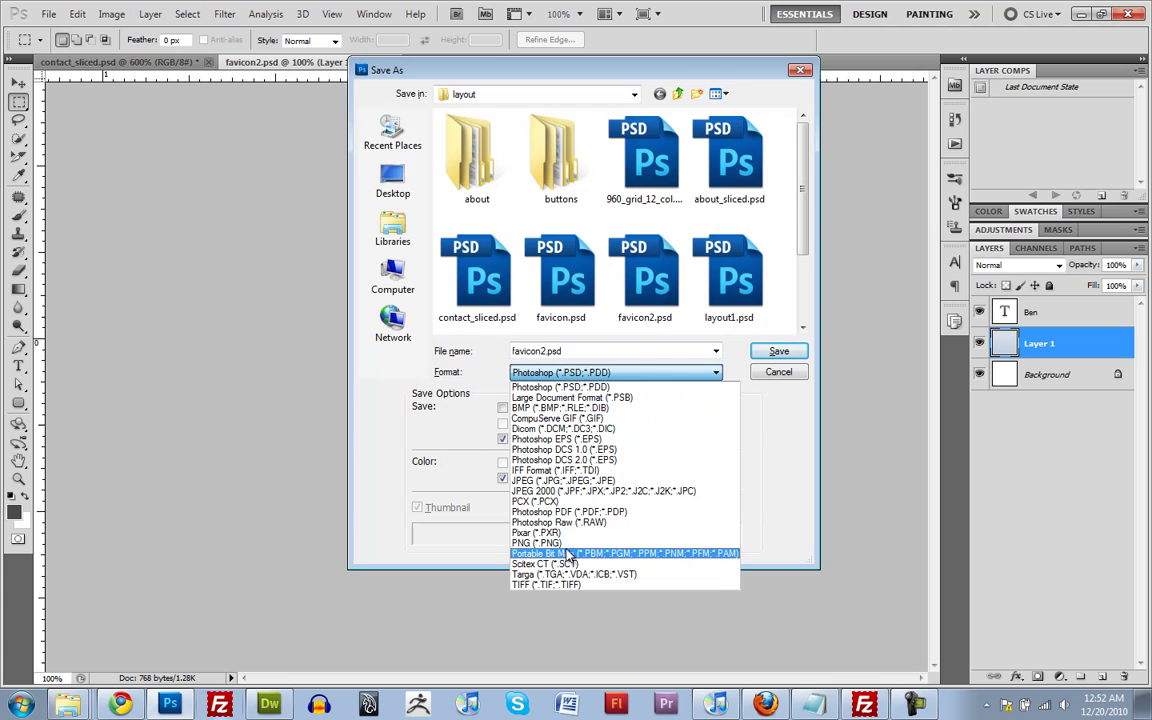
pyautogui.click(540, 543)
pyautogui.click(642, 185)
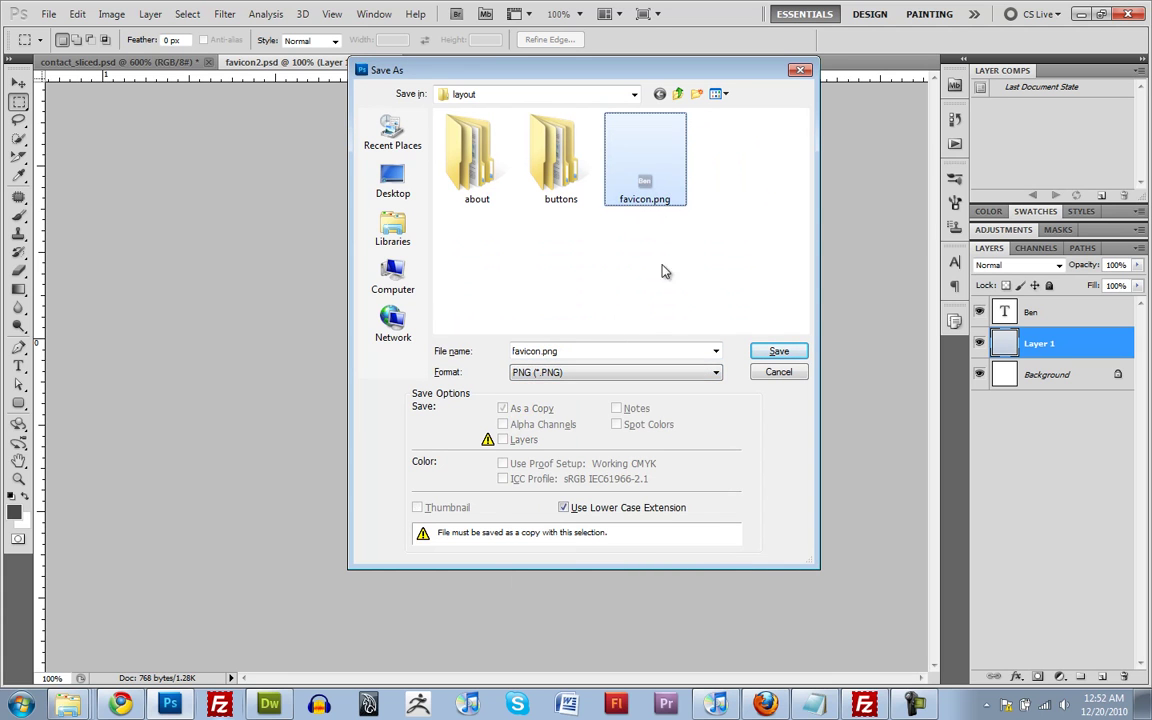
pyautogui.click(781, 351)
pyautogui.click(572, 268)
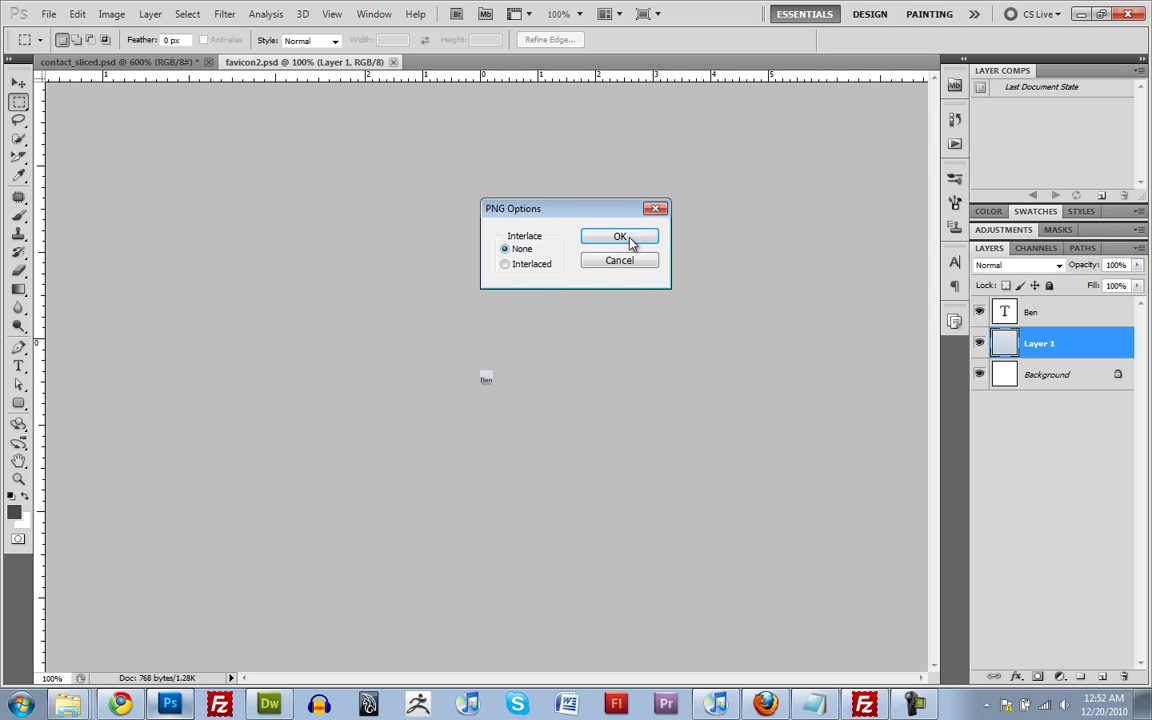
pyautogui.click(624, 240)
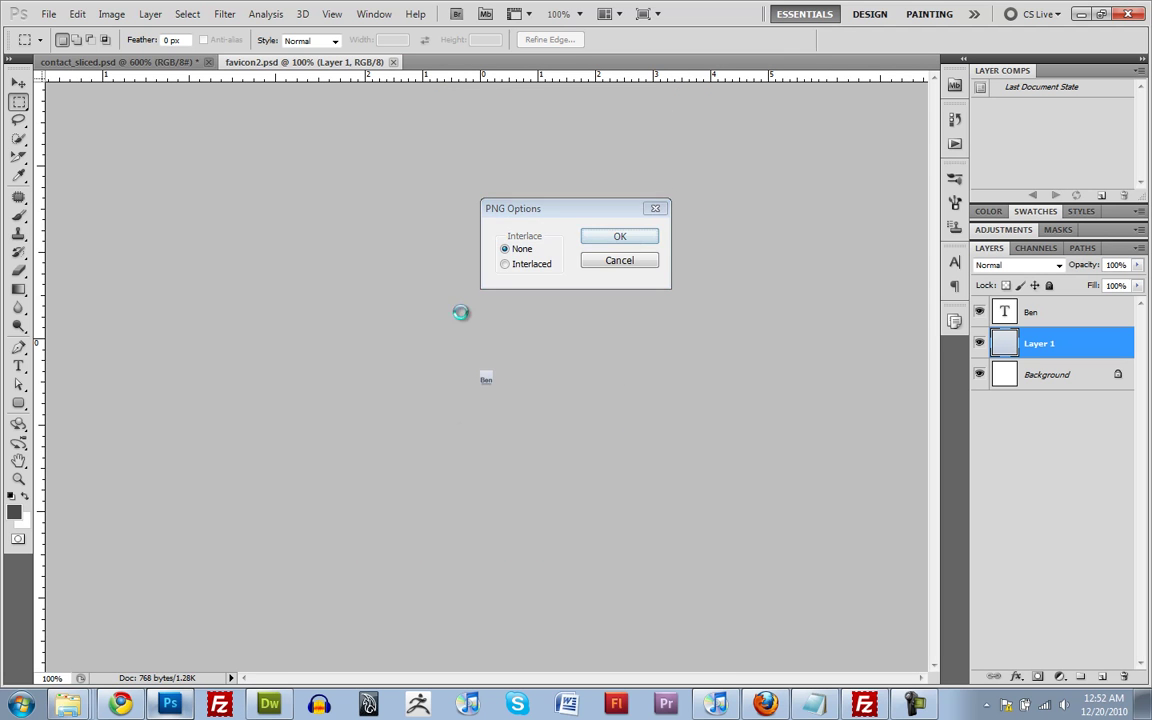
# Start a fresh favicon on favicon.cc, upload favicon.png from the layout folder, and download favicon.ico
pyautogui.click(122, 703)
pyautogui.click(318, 177)
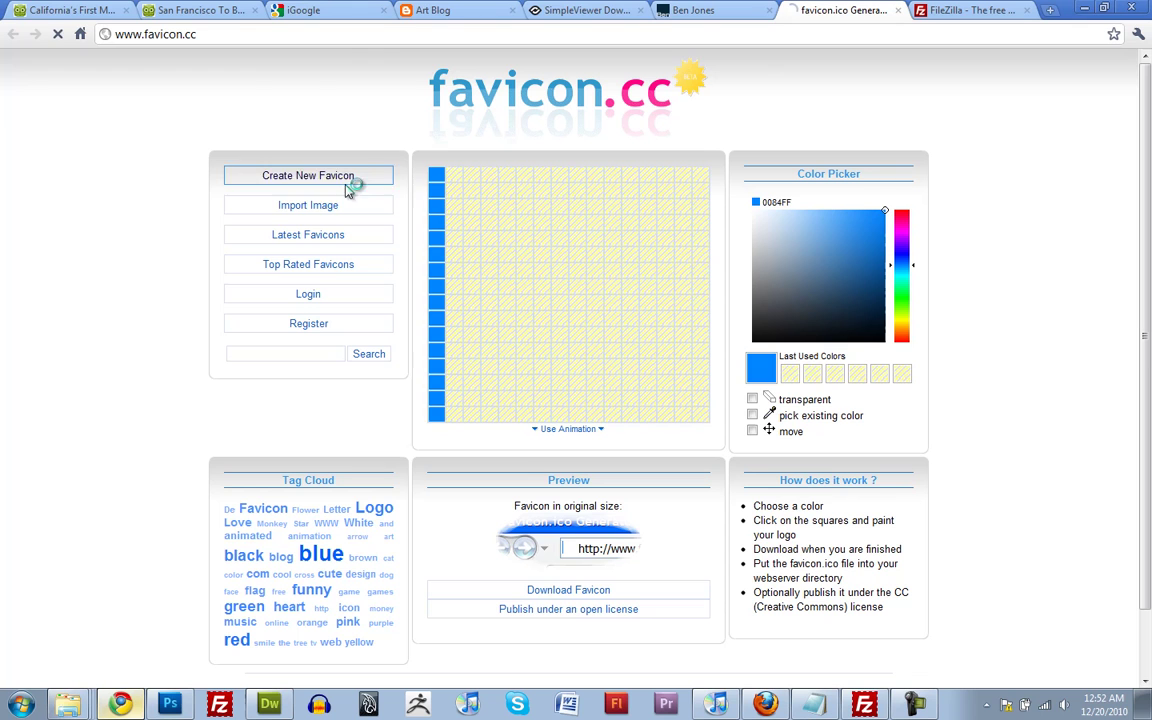
pyautogui.click(303, 206)
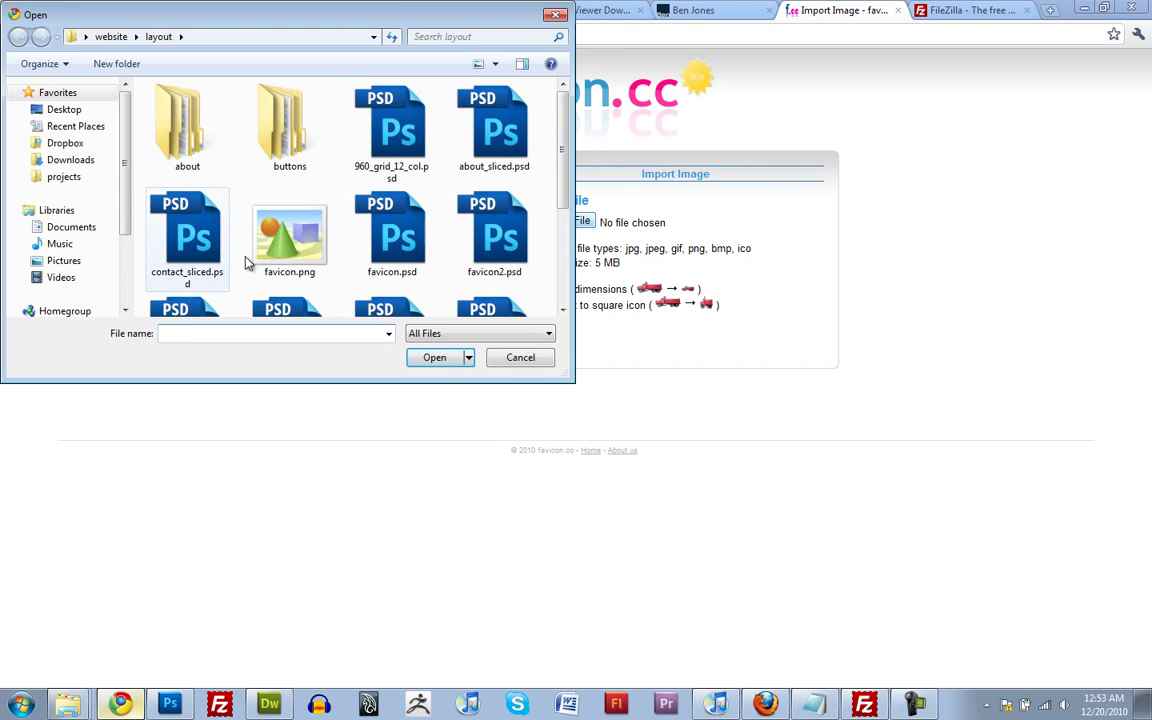
pyautogui.click(298, 268)
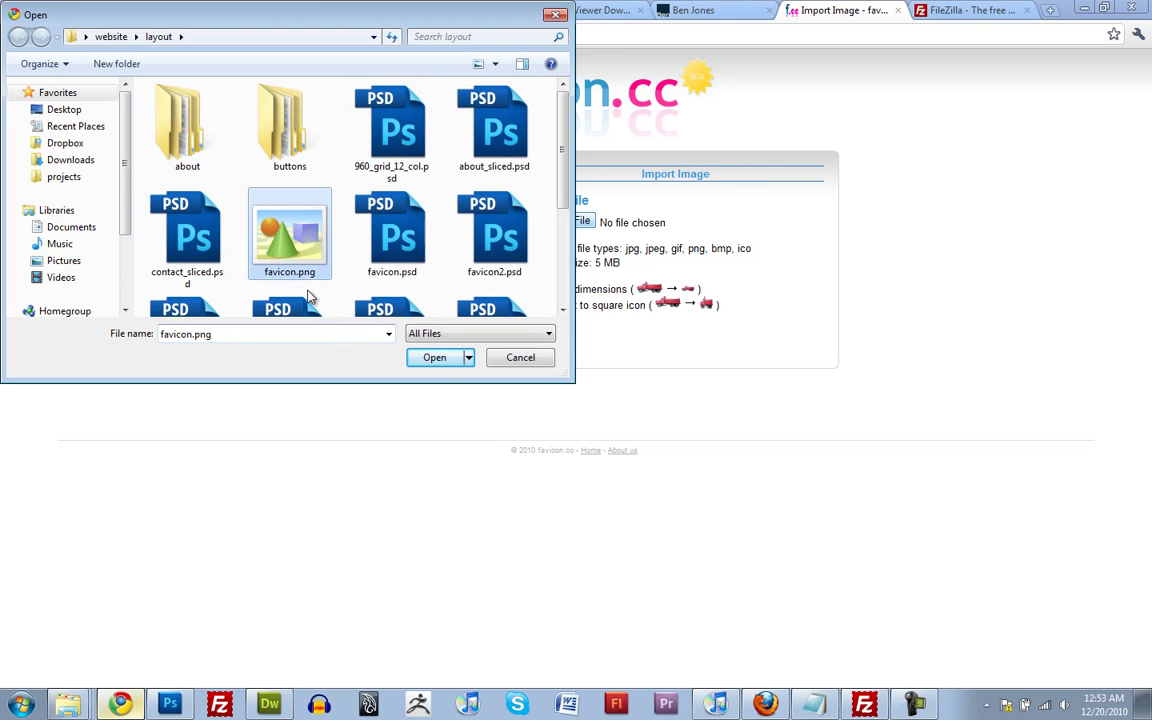
pyautogui.click(438, 358)
pyautogui.click(550, 333)
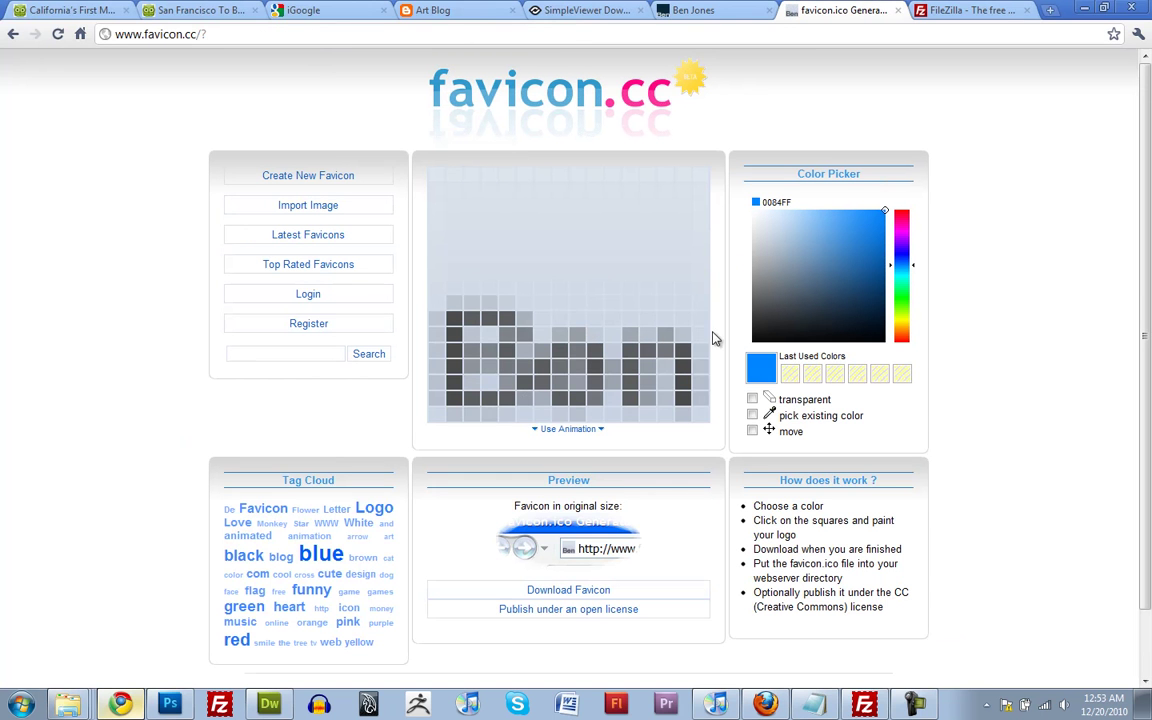
pyautogui.click(568, 594)
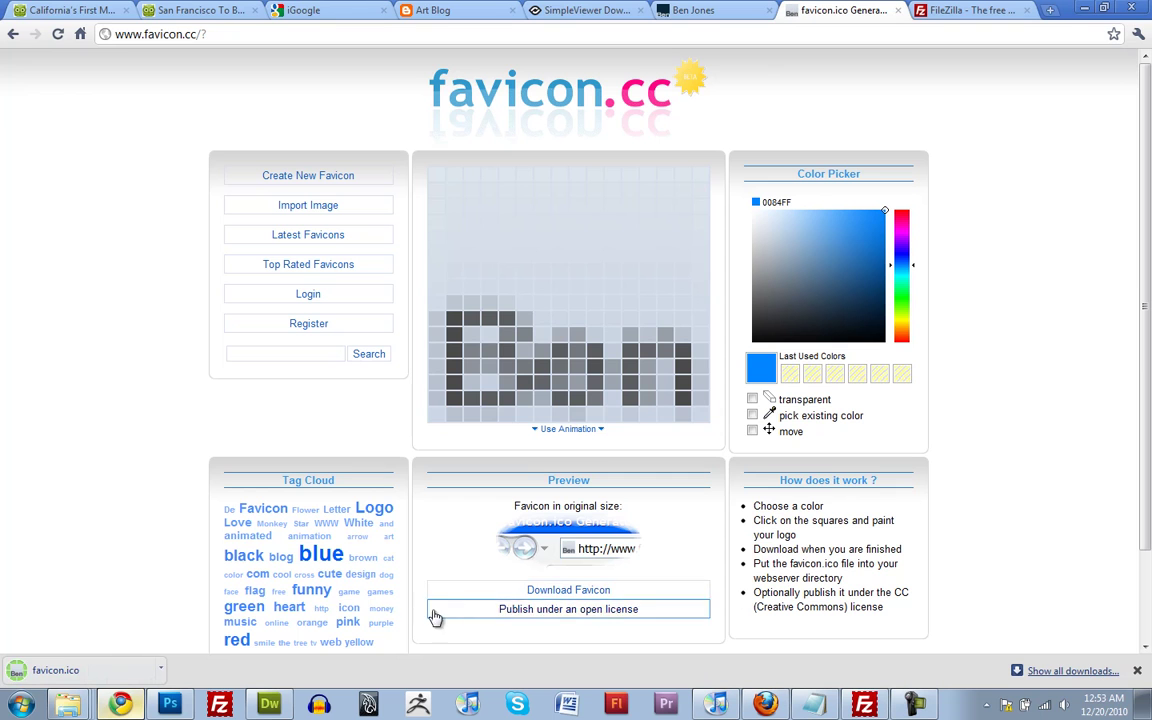
pyautogui.rightClick(160, 676)
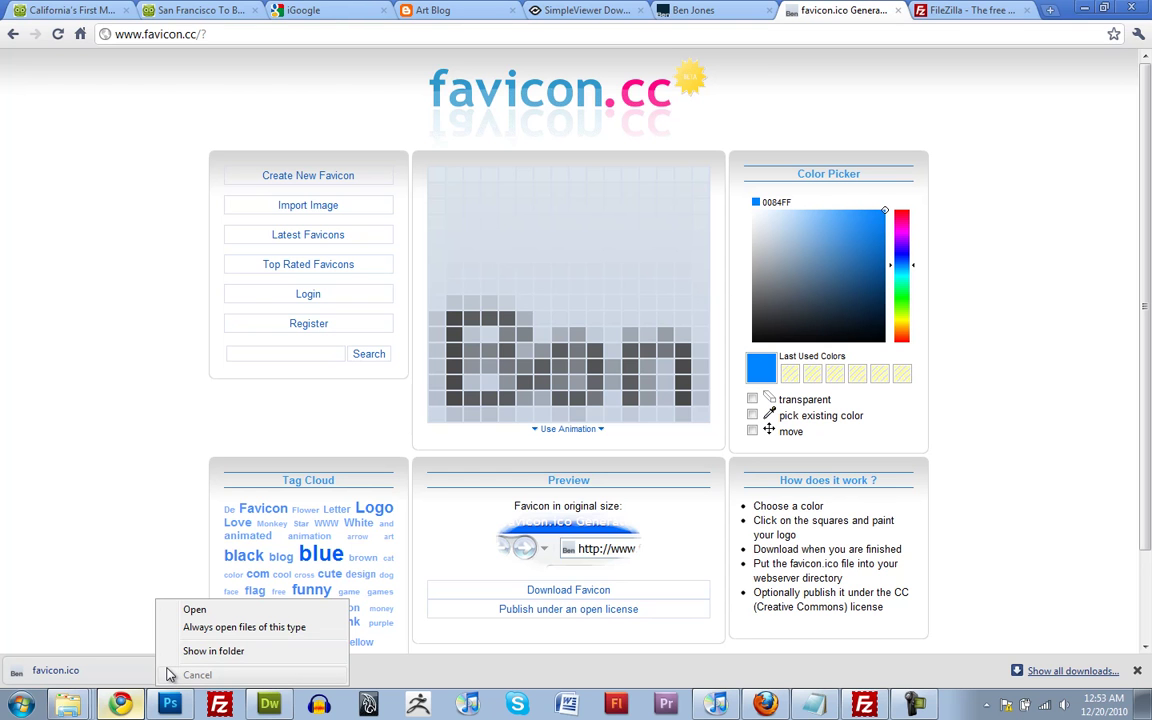
# Move the downloaded favicon.ico from the desktop into the website › site folder
pyautogui.click(835, 617)
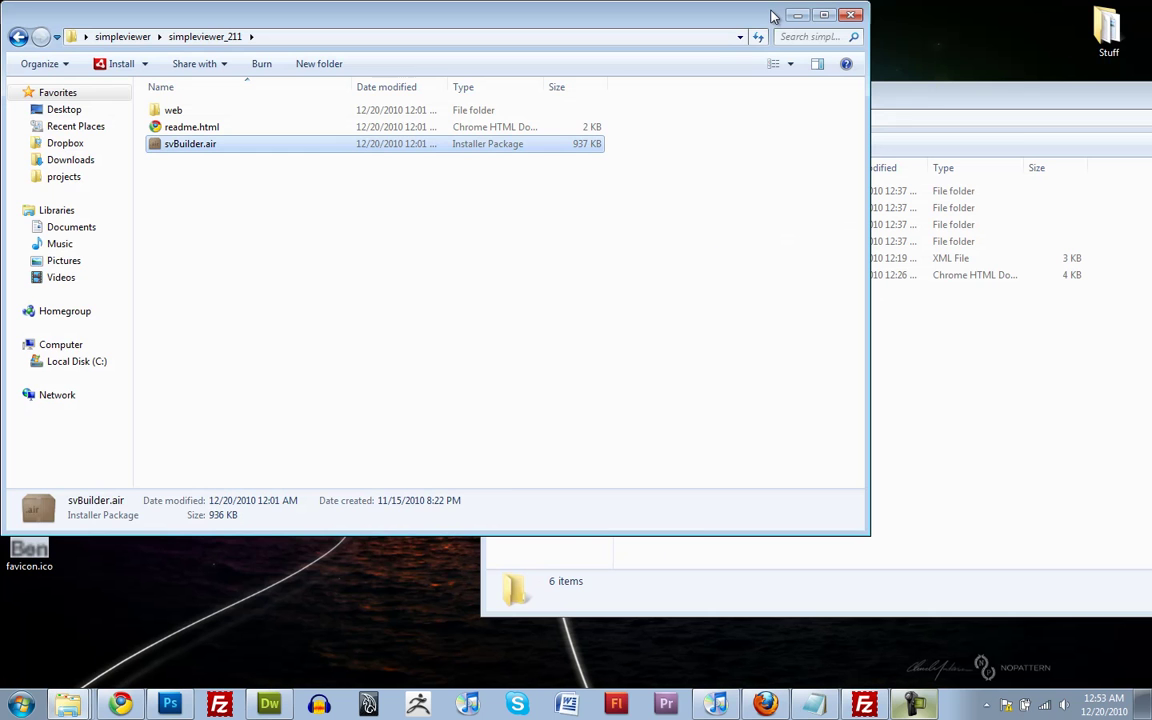
pyautogui.click(797, 15)
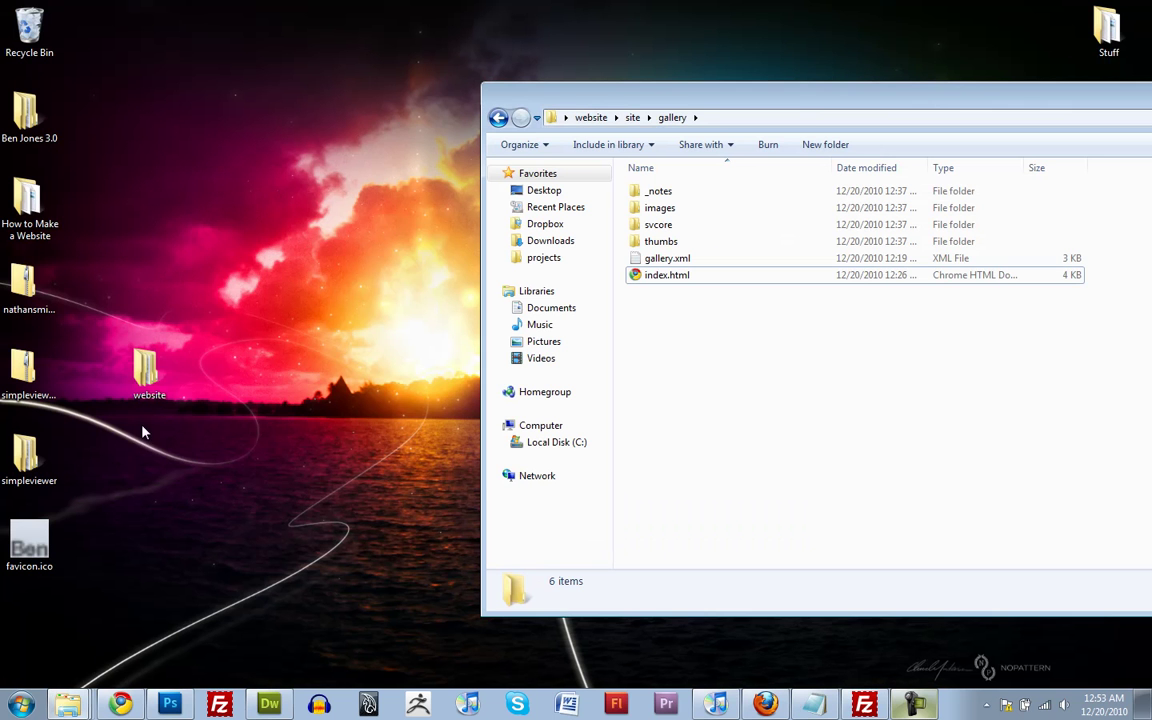
pyautogui.moveTo(29, 545); pyautogui.dragTo(218, 549)
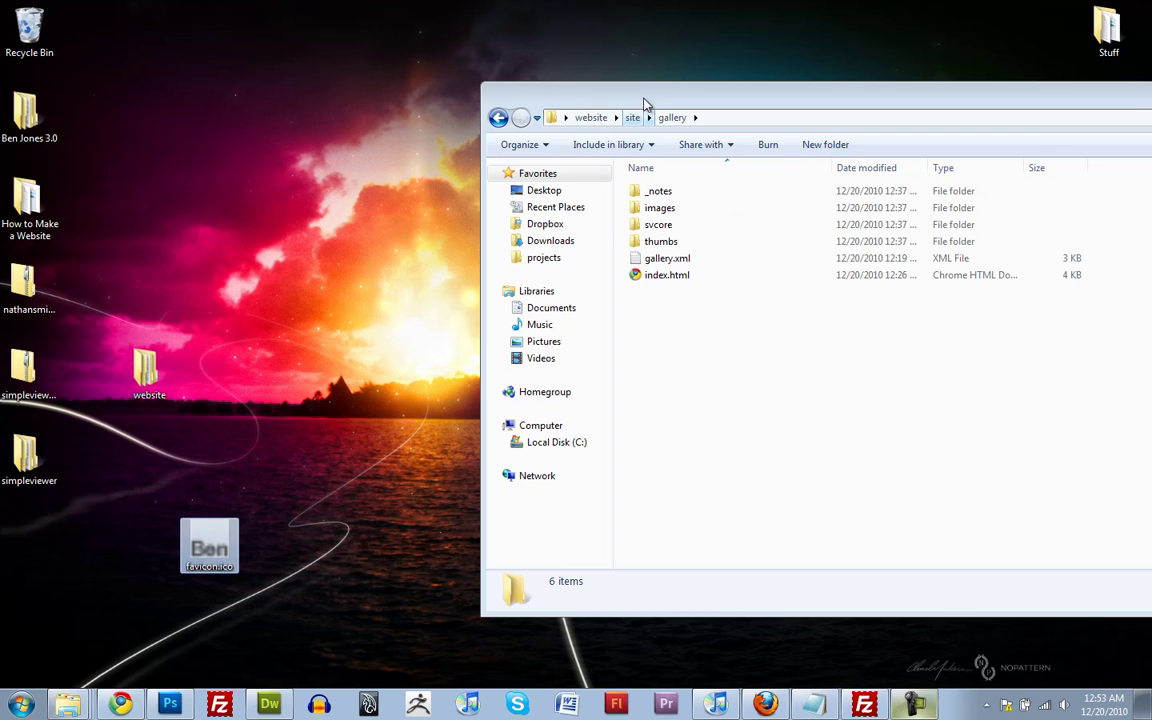
pyautogui.moveTo(645, 101); pyautogui.dragTo(676, 66)
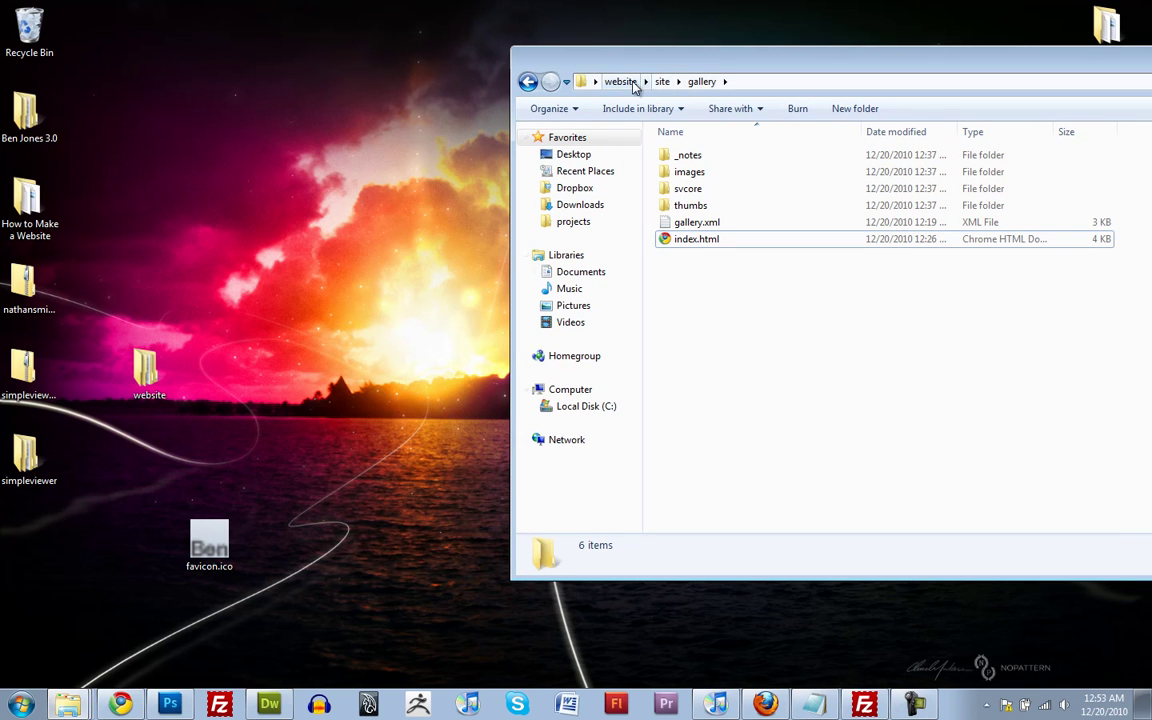
pyautogui.click(662, 81)
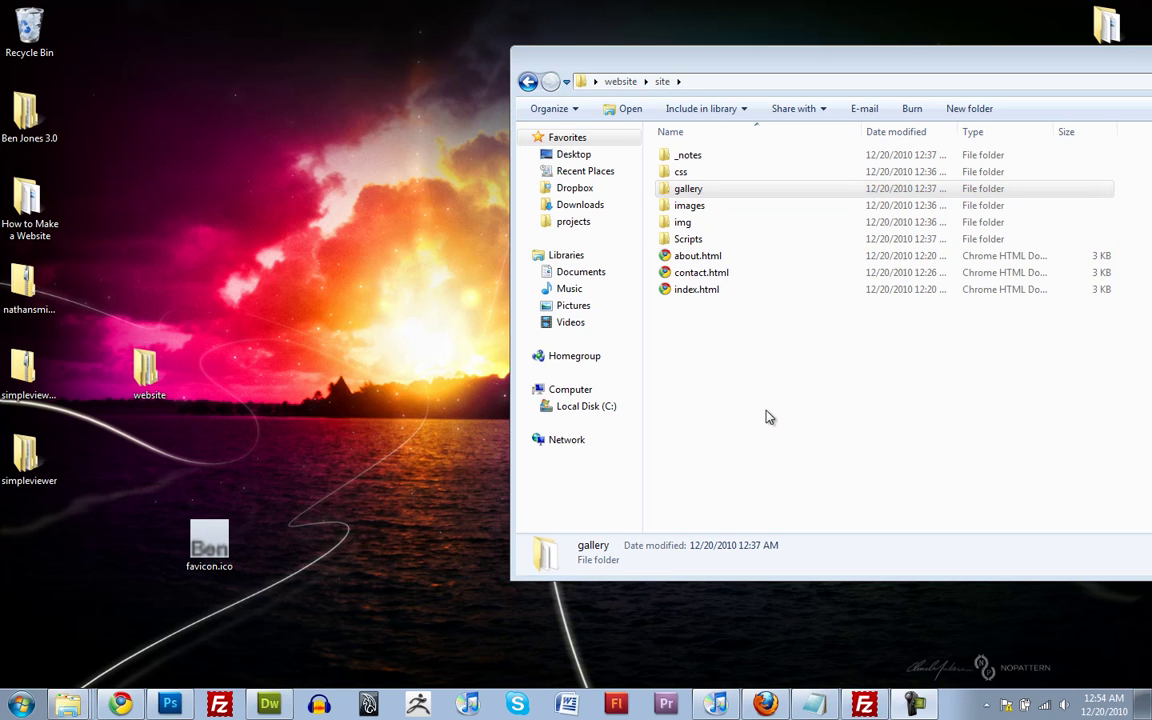
pyautogui.click(727, 350)
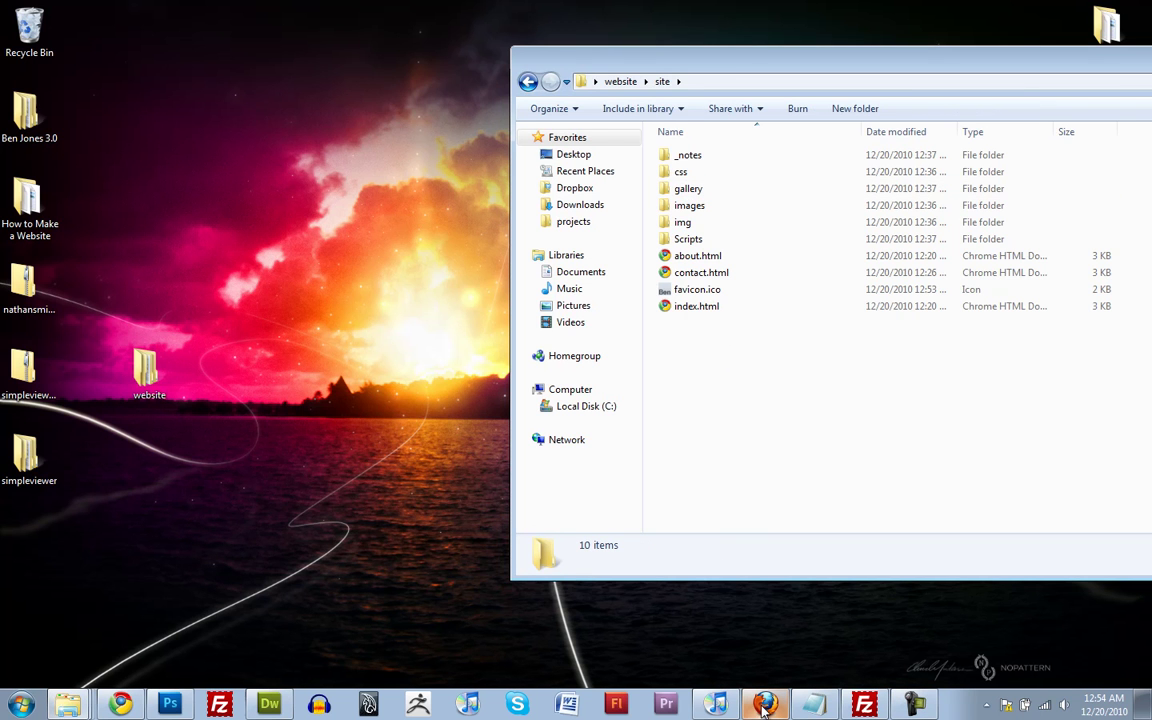
# Copy the whole <link rel='shortcut icon'> line from Notepad, then go back to about.html
pyautogui.click(269, 704)
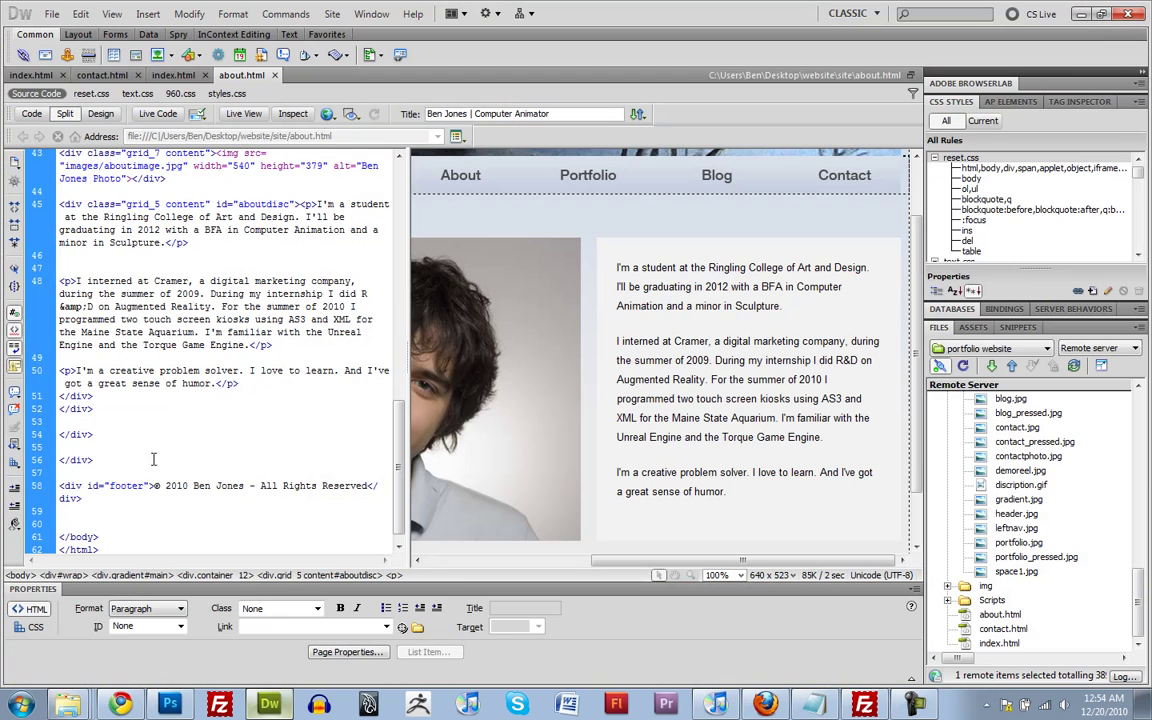
pyautogui.hotkey('alt', 'Tab')
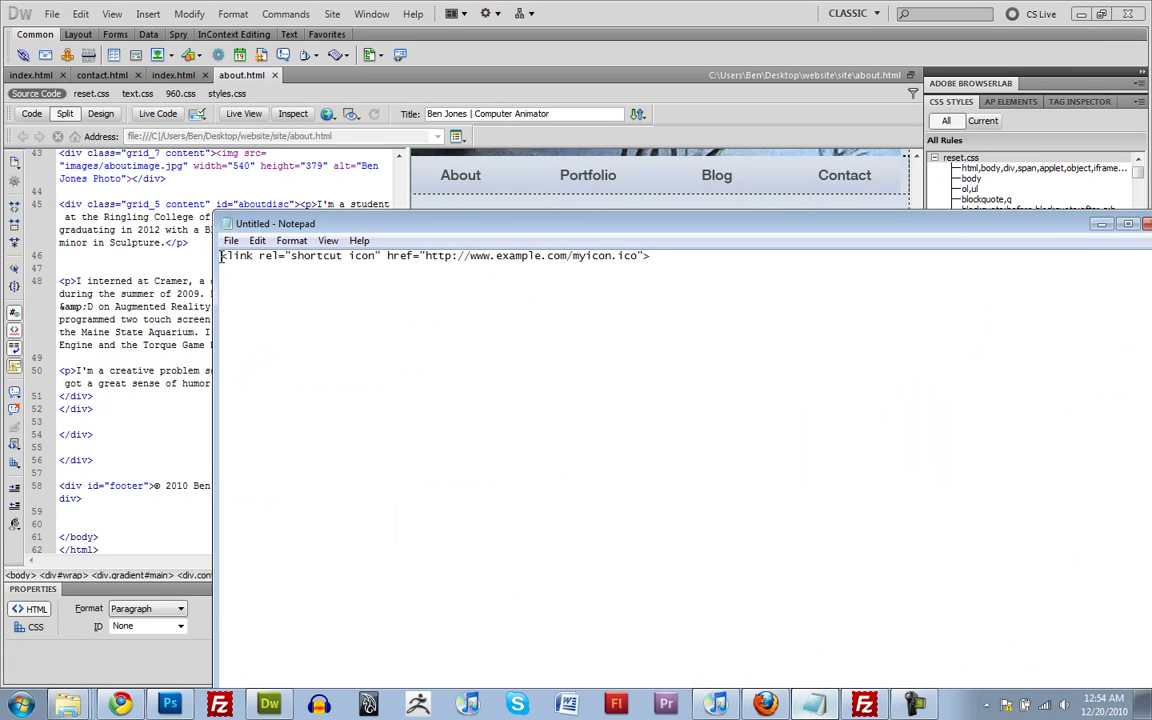
pyautogui.moveTo(222, 257); pyautogui.dragTo(273, 258)
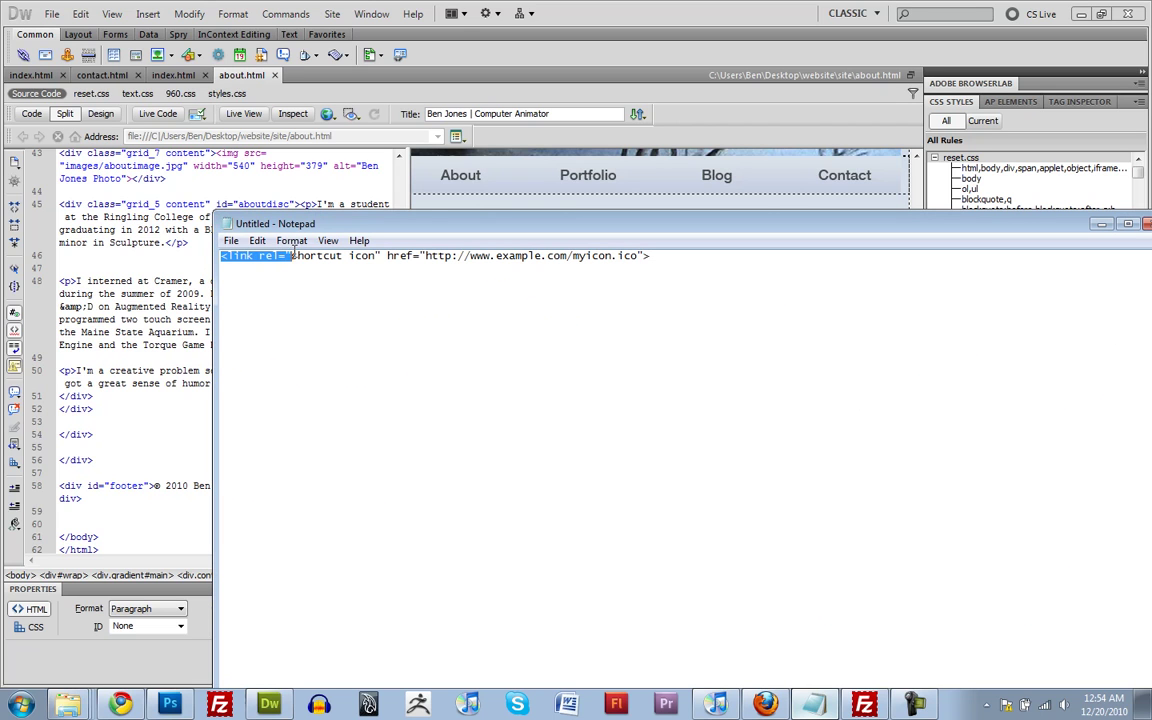
pyautogui.moveTo(297, 256); pyautogui.dragTo(378, 254)
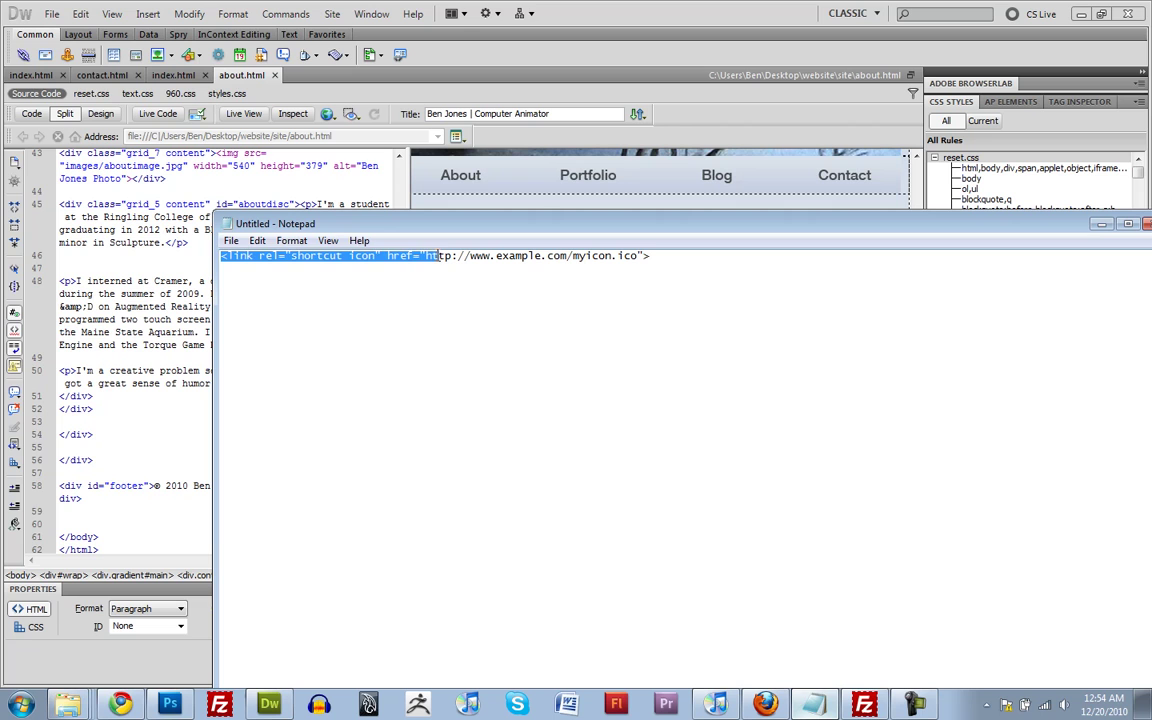
pyautogui.click(437, 256)
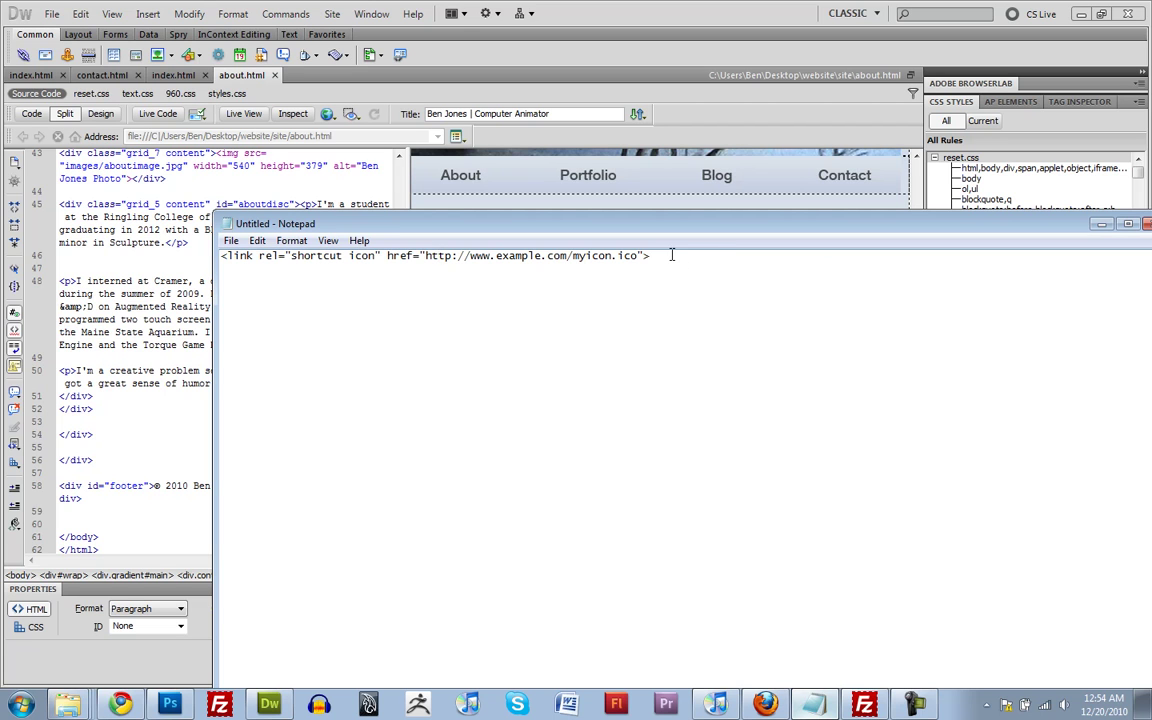
pyautogui.moveTo(660, 256); pyautogui.dragTo(209, 257)
pyautogui.hotkey('ctrl', 'c')
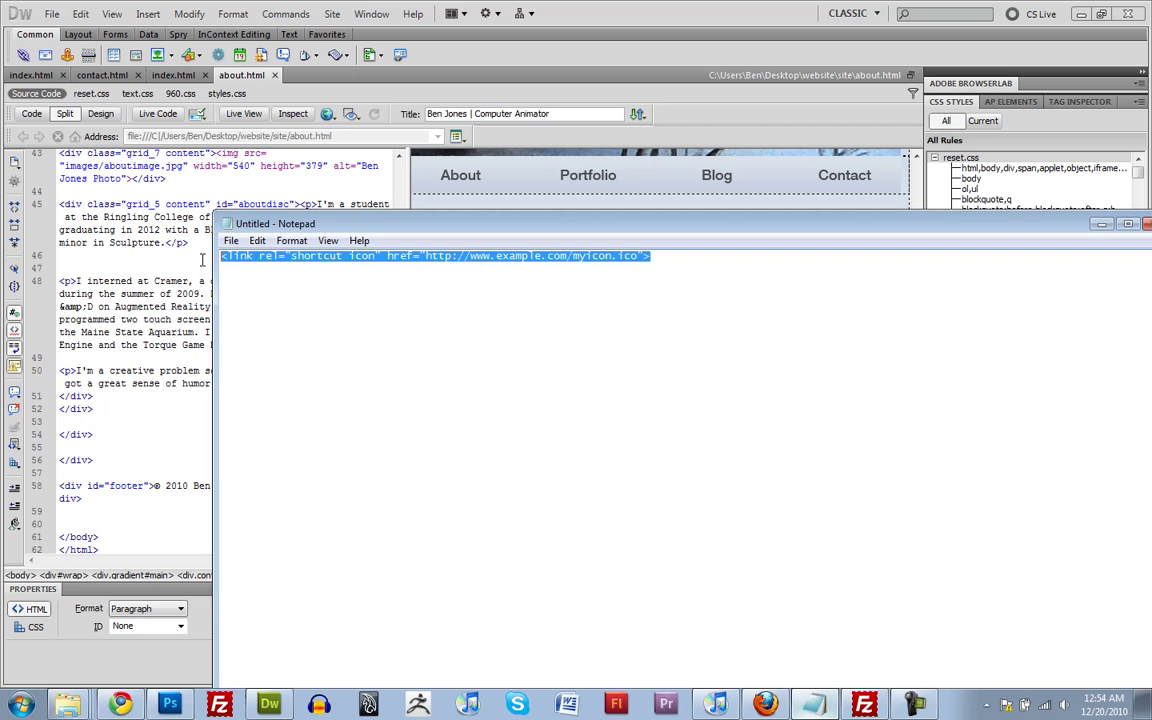
pyautogui.click(160, 265)
# Paste the shortcut icon link on a new line below about.html's stylesheet links
pyautogui.scroll(14, 190, 270)
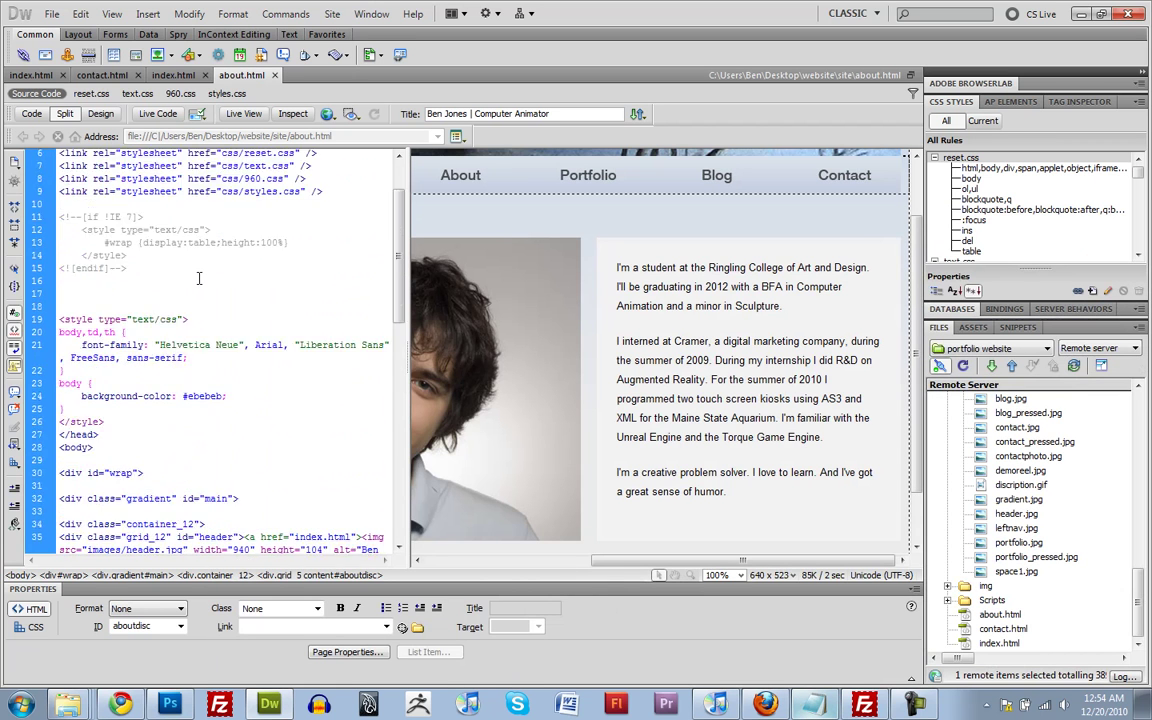
pyautogui.click(334, 270)
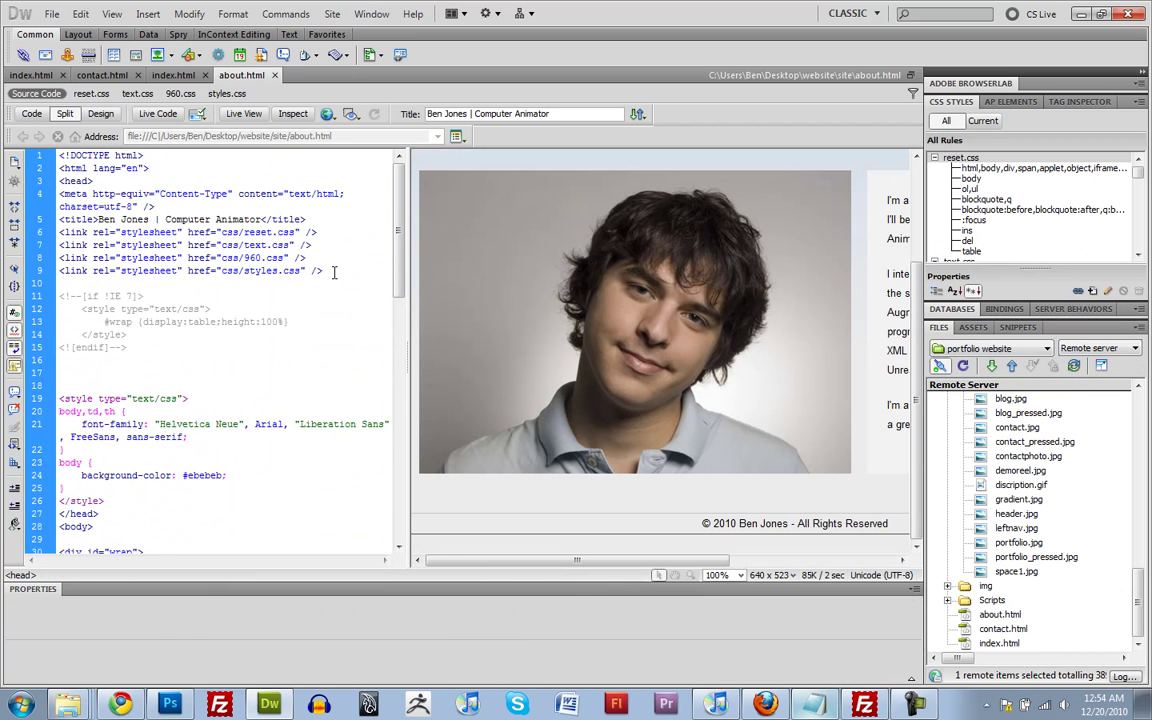
pyautogui.press('Return')
pyautogui.press('Return')
pyautogui.hotkey('ctrl', 'v')
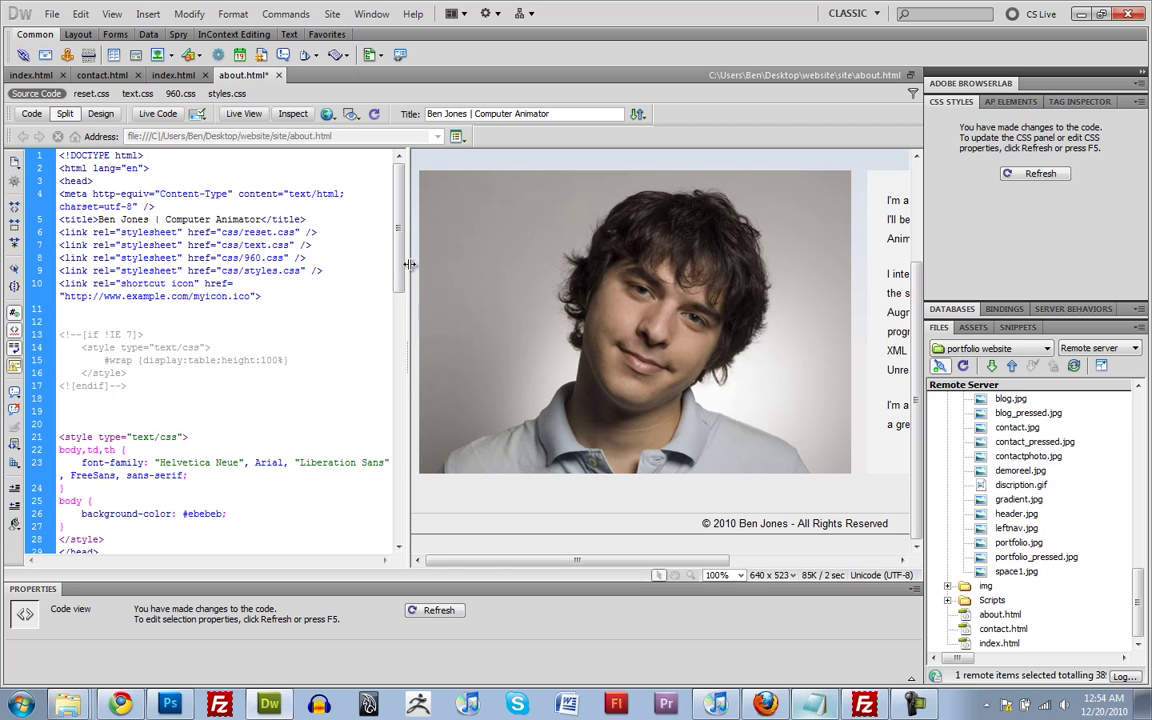
# Replace the placeholder icon address on line 10 so the href reads favicon.ico
pyautogui.moveTo(409, 264); pyautogui.dragTo(461, 267)
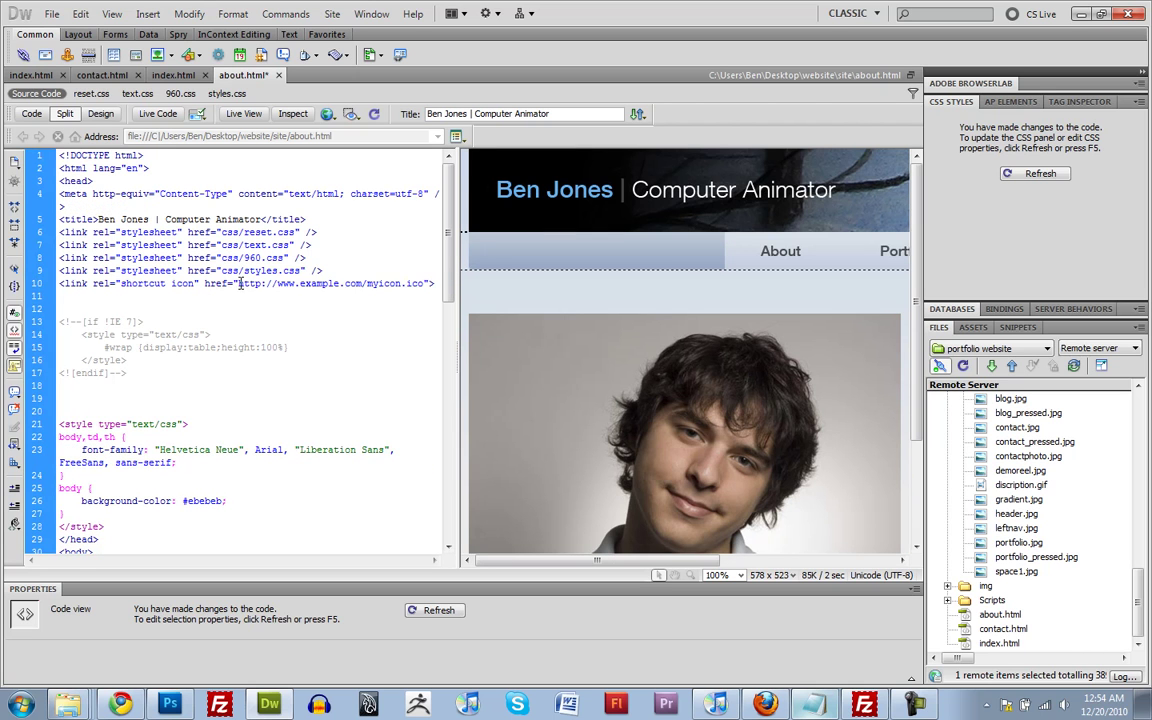
pyautogui.moveTo(238, 284); pyautogui.dragTo(408, 279)
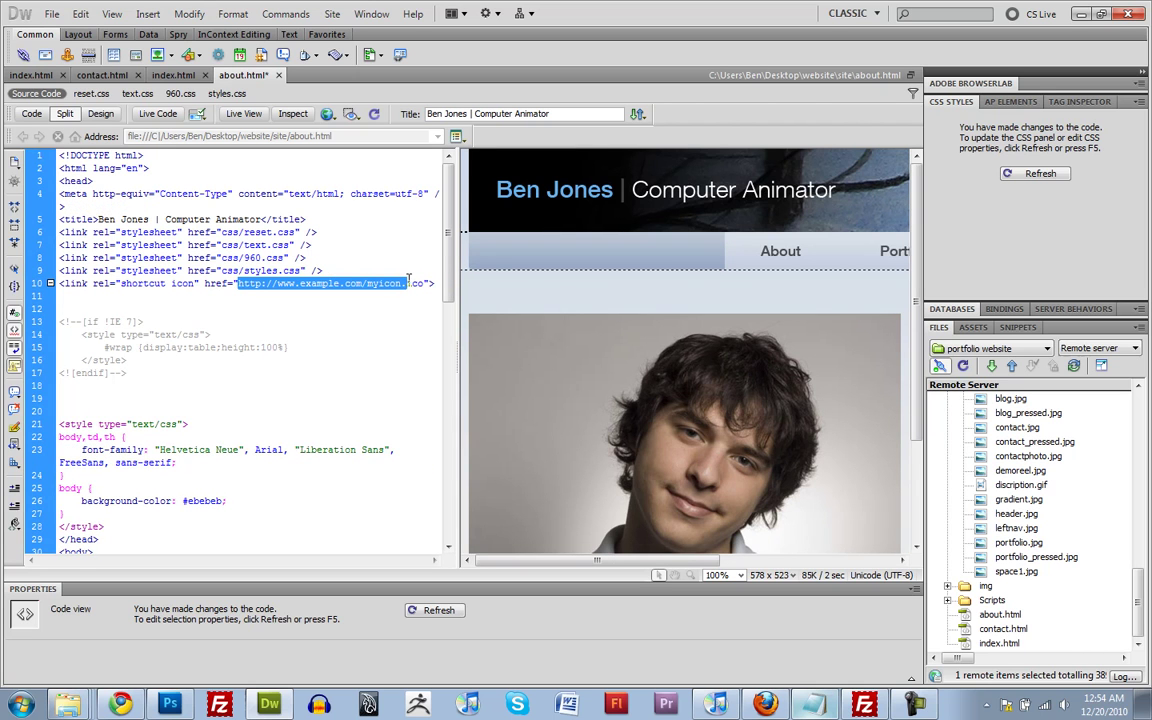
pyautogui.write('favicon')
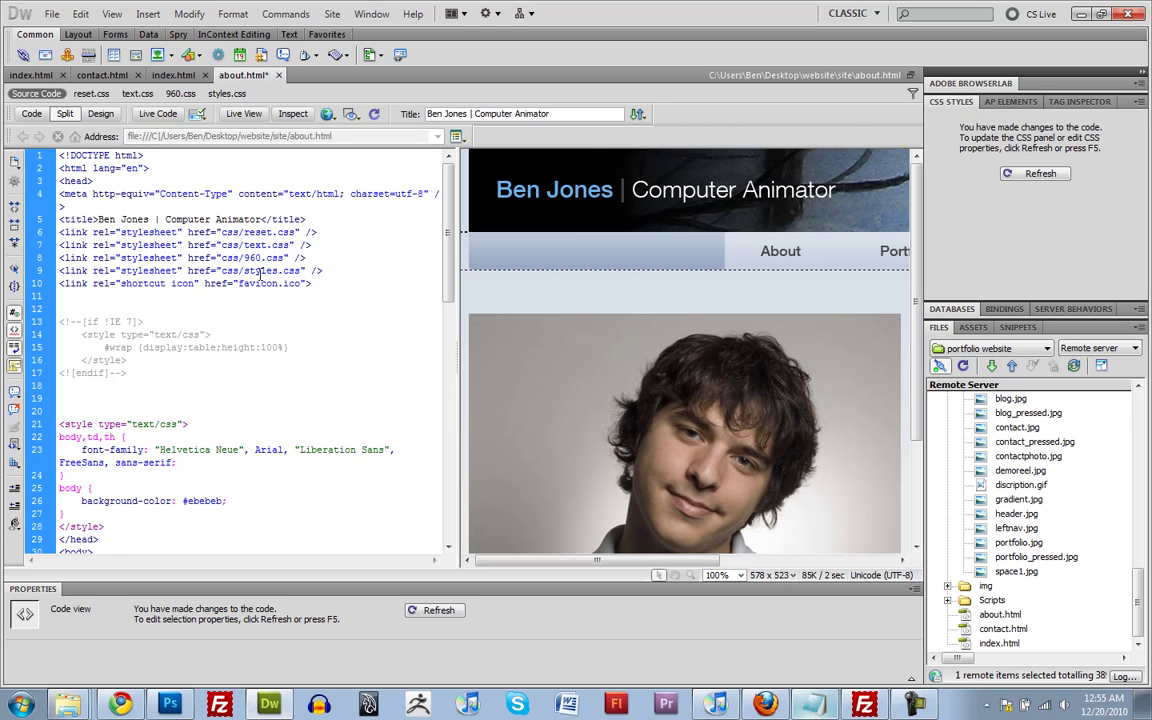
pyautogui.moveTo(400, 284); pyautogui.dragTo(58, 284)
pyautogui.hotkey('ctrl', 'c')
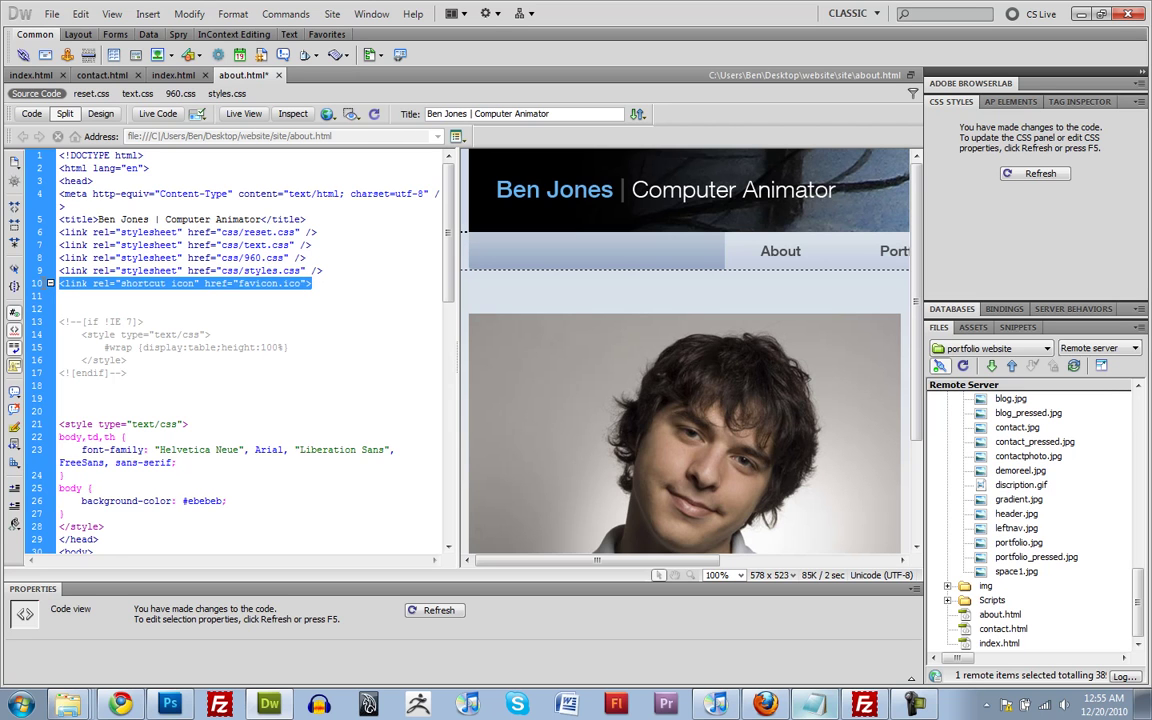
pyautogui.click(152, 258)
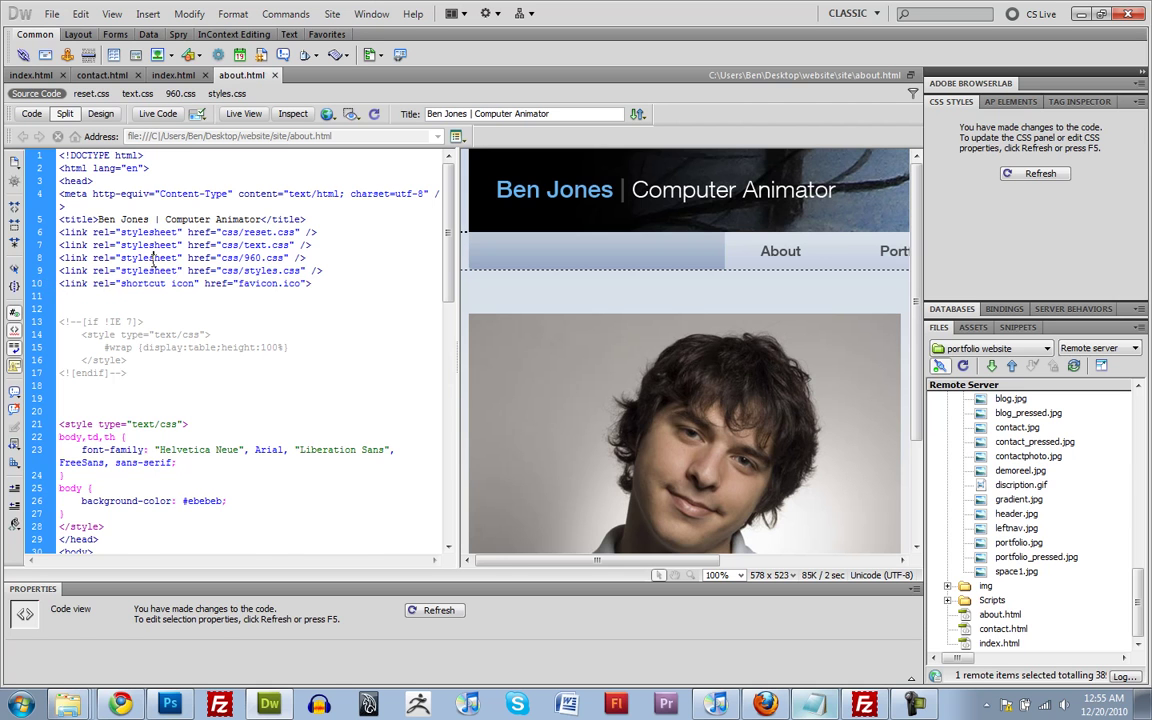
# Paste the favicon.ico shortcut icon link below index.html's stylesheet links
pyautogui.click(172, 76)
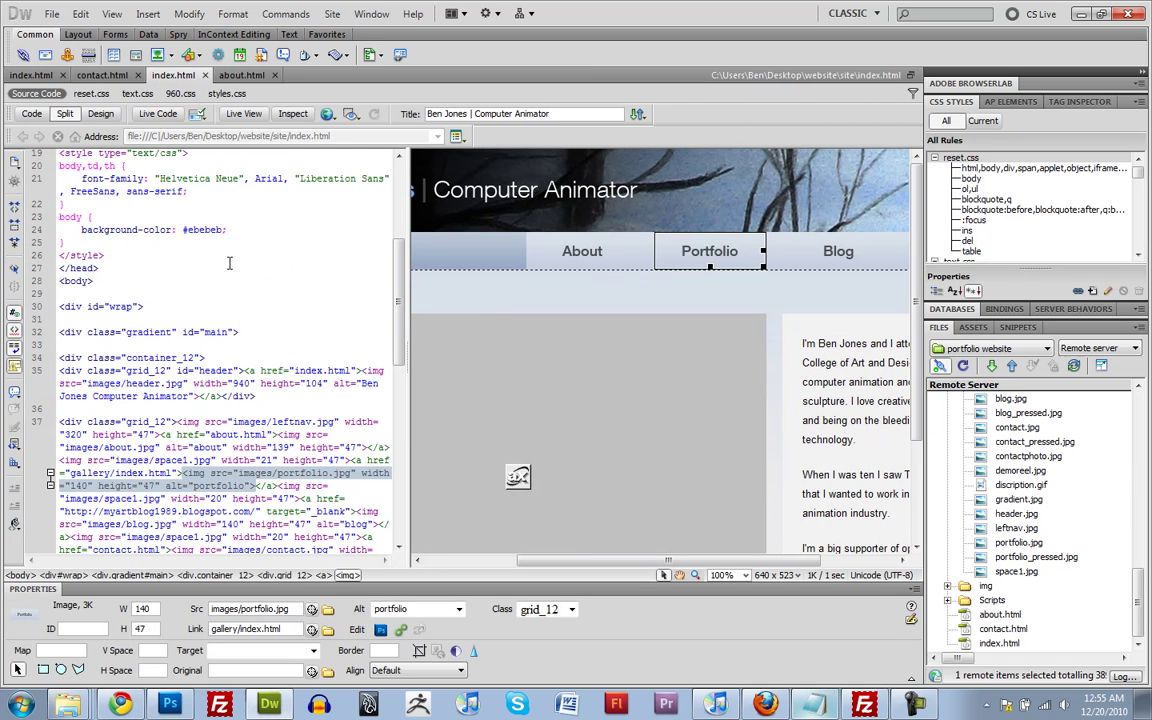
pyautogui.click(146, 260)
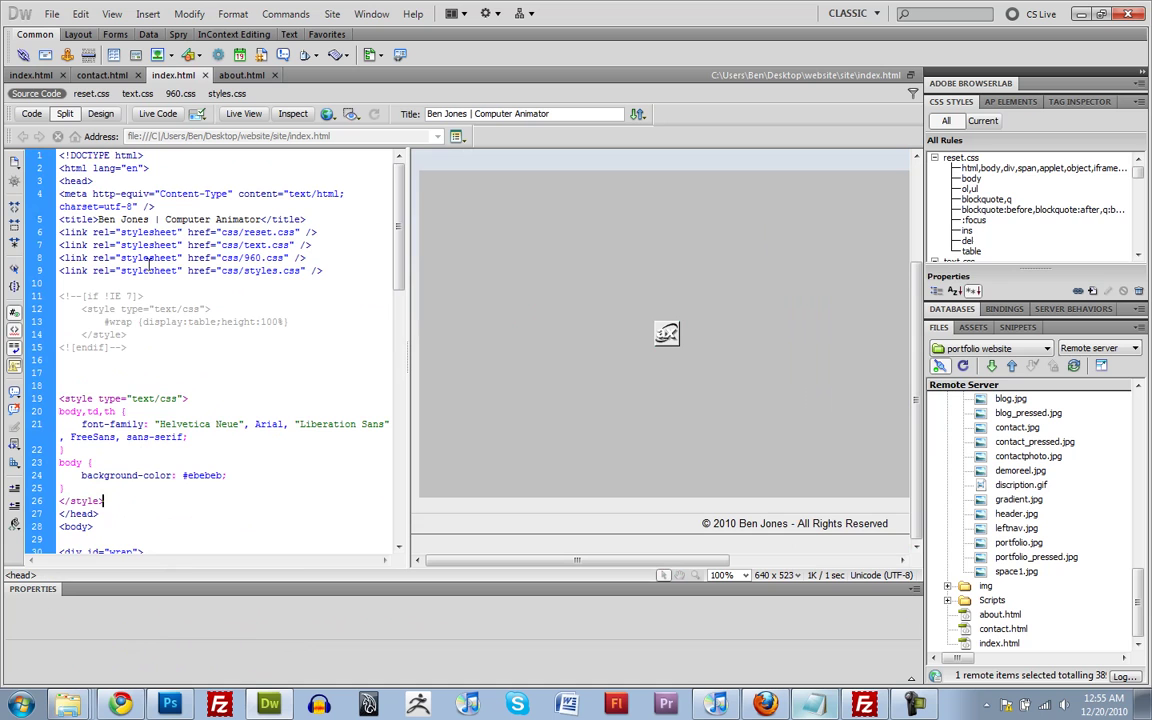
pyautogui.press('Return')
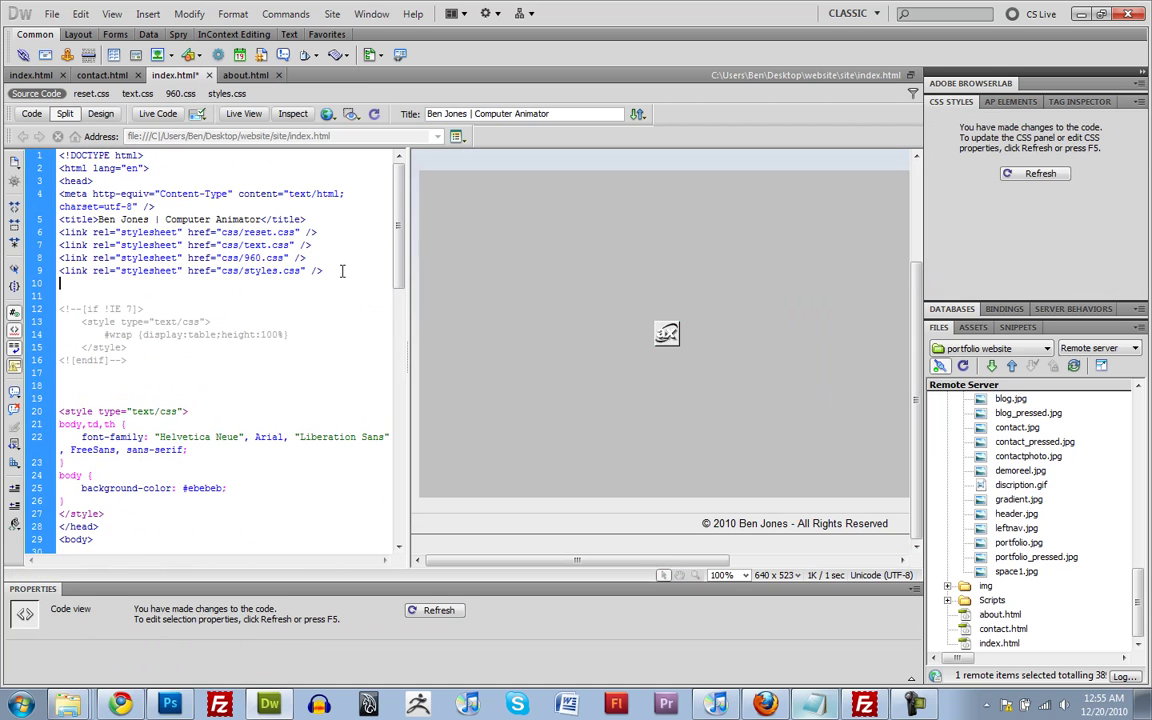
pyautogui.hotkey('ctrl', 'v')
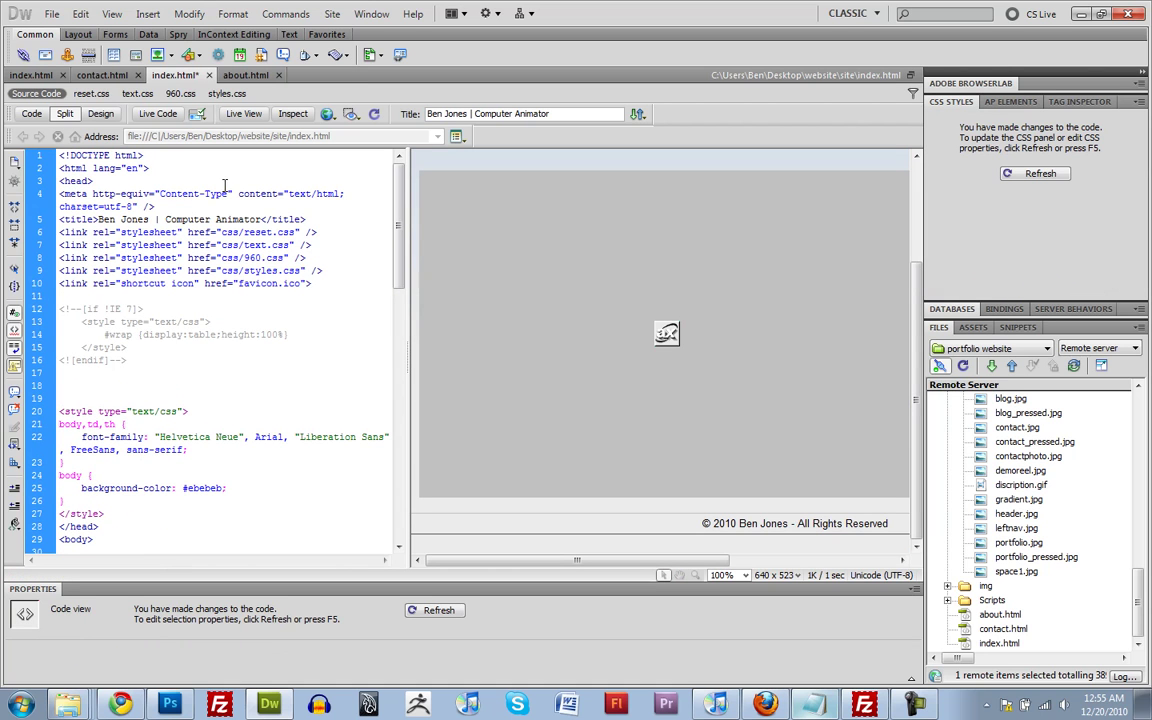
# Paste the same shortcut icon link below contact.html's stylesheet links
pyautogui.click(101, 75)
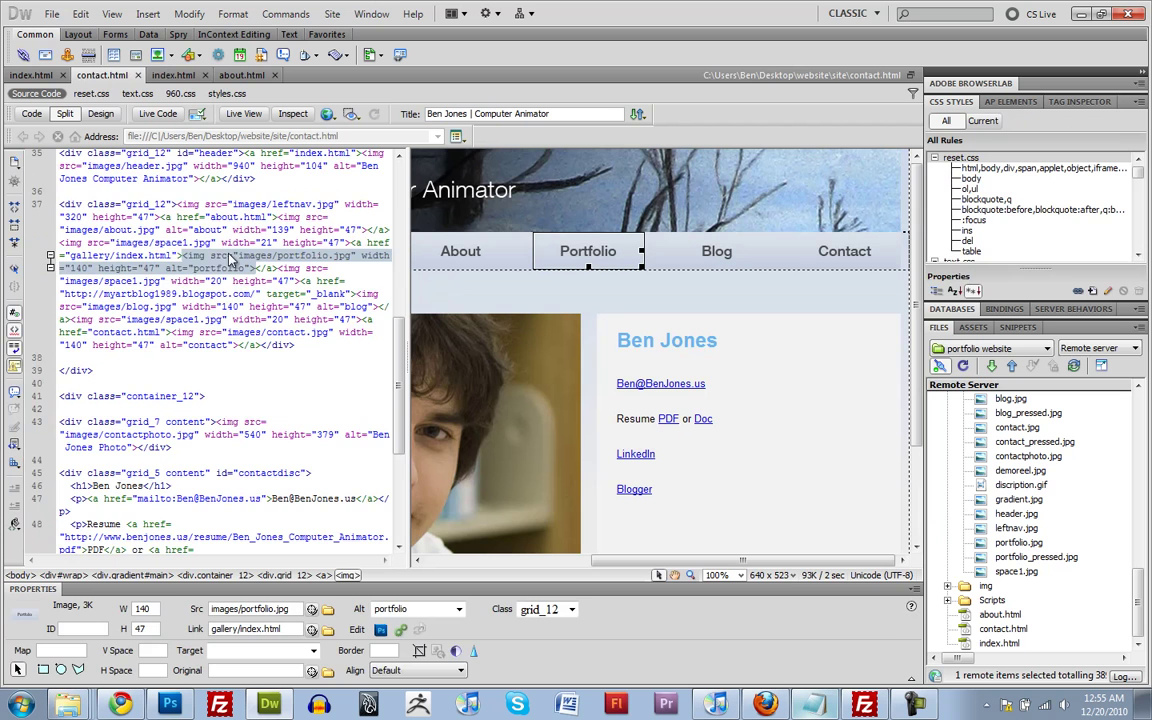
pyautogui.scroll(15, 230, 258)
pyautogui.click(324, 270)
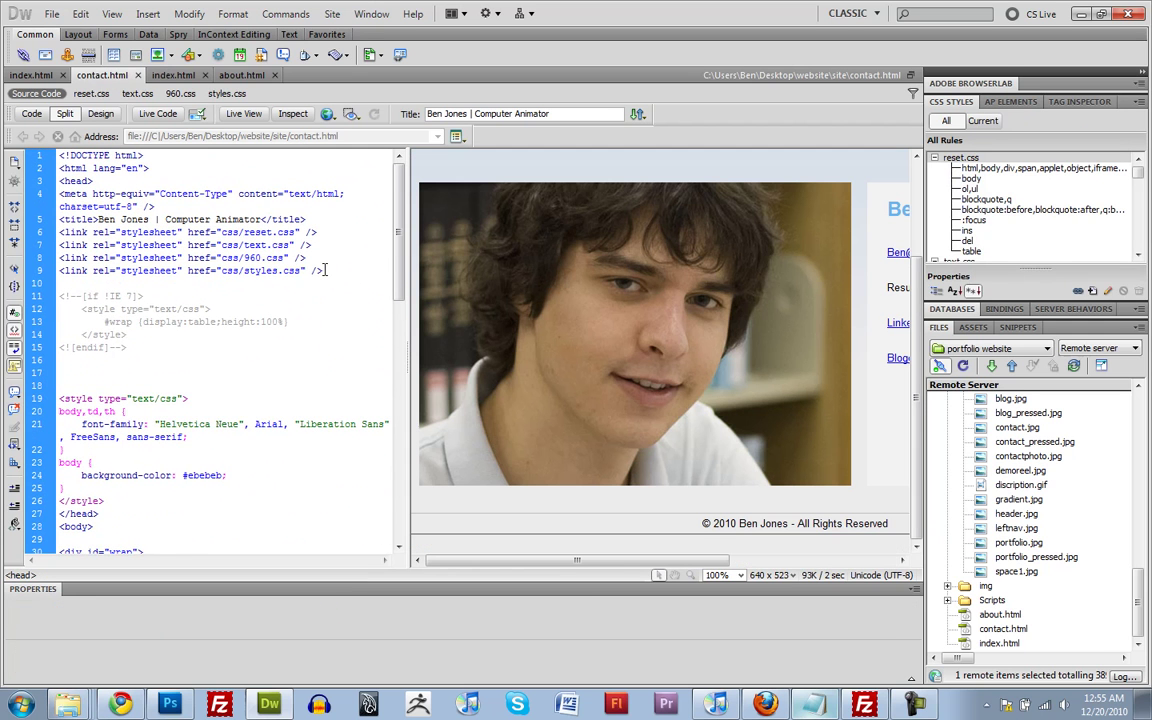
pyautogui.press('Return')
pyautogui.hotkey('ctrl', 'v')
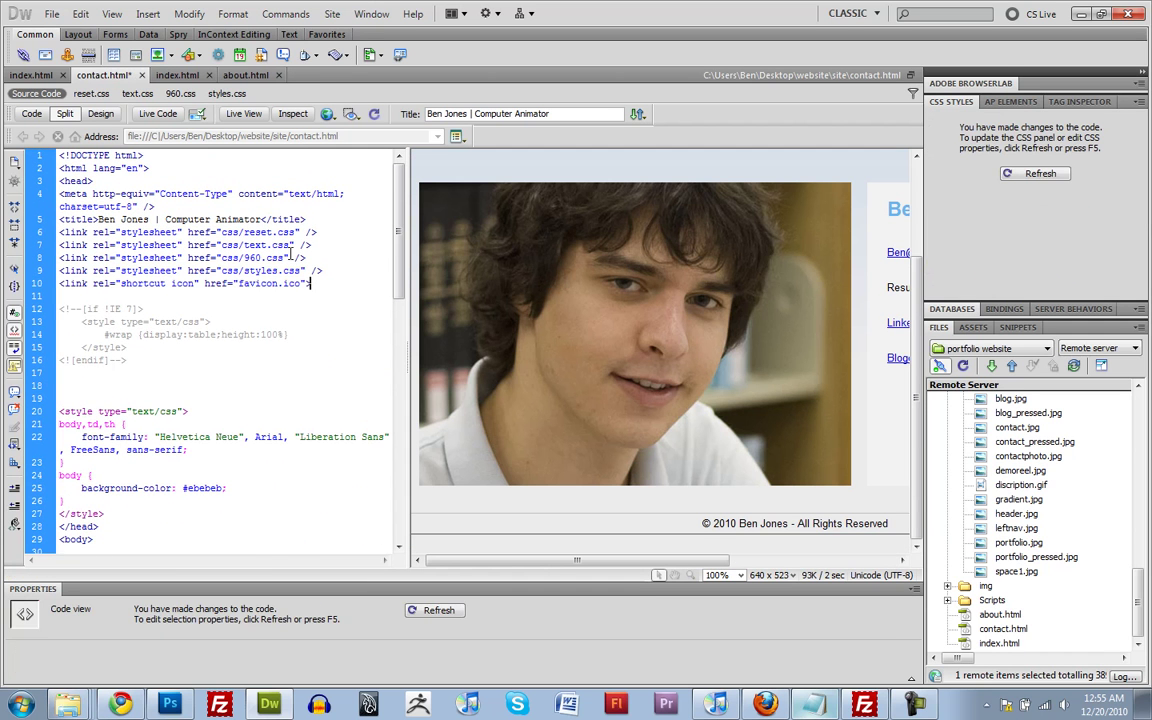
# Add the shortcut icon link to the gallery's index.html, pointing to ../favicon.ico
pyautogui.click(38, 77)
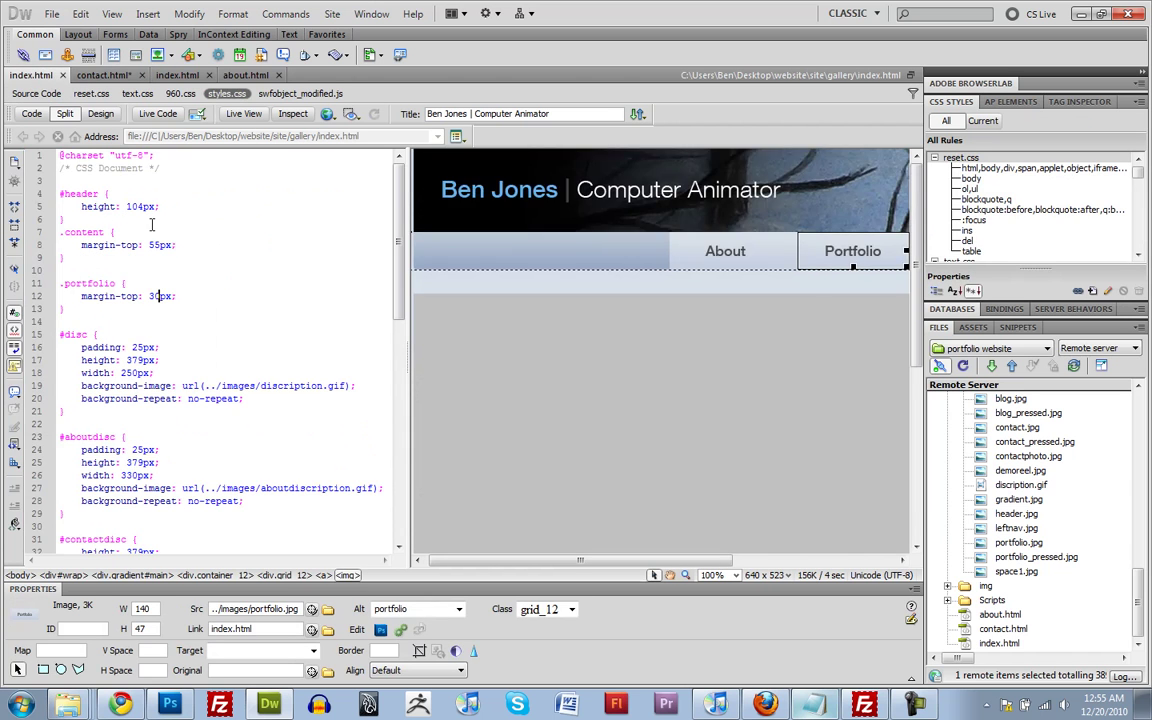
pyautogui.click(36, 93)
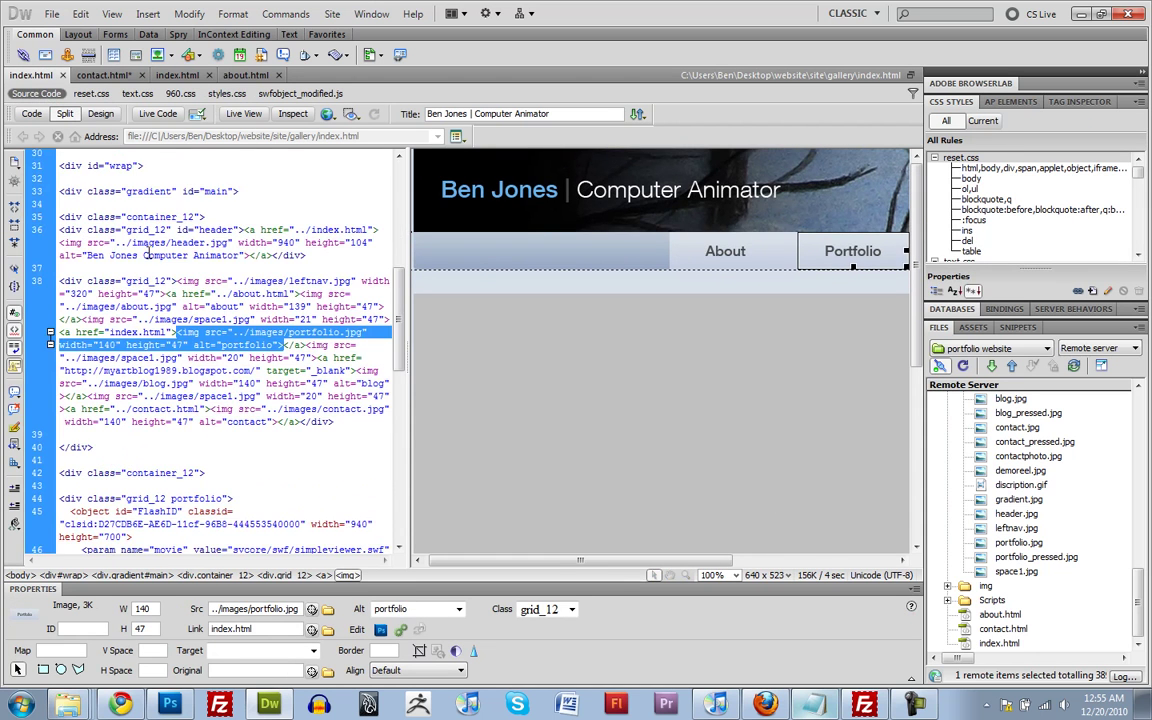
pyautogui.scroll(10, 148, 270)
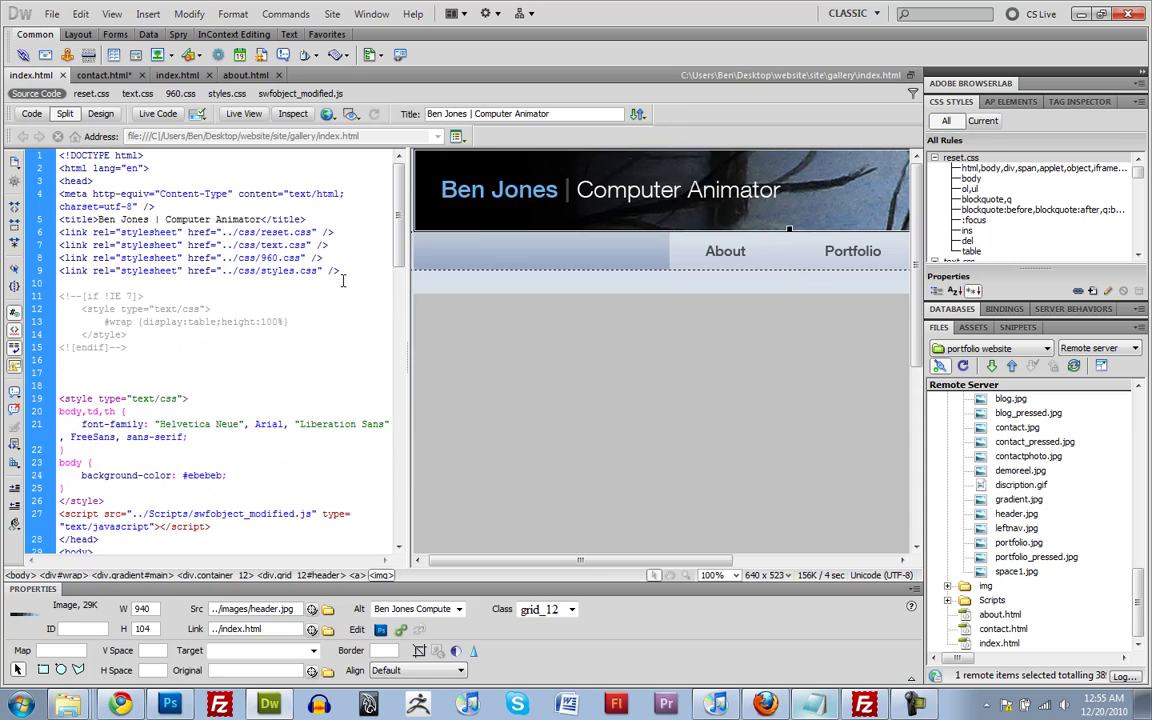
pyautogui.click(355, 271)
pyautogui.press('Return')
pyautogui.hotkey('ctrl', 'v')
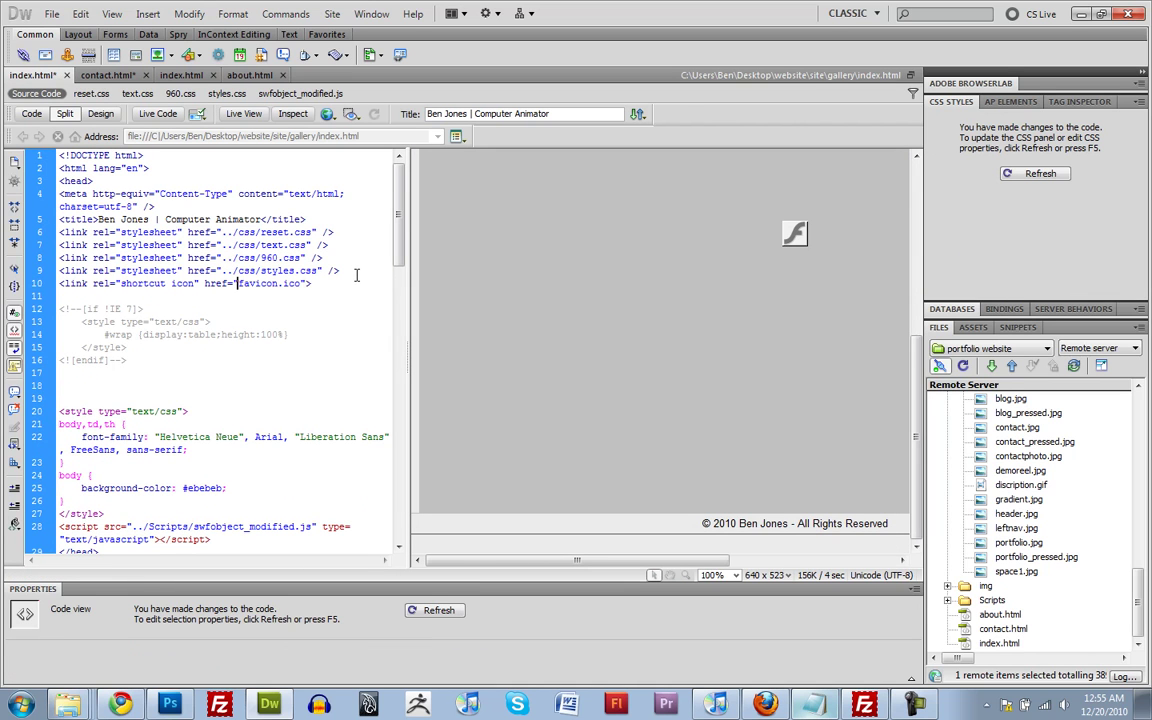
pyautogui.press('Left')
pyautogui.press('Left')
pyautogui.press('Left')
pyautogui.press('Left')
pyautogui.press('Left')
pyautogui.press('Left')
pyautogui.press('Left')
pyautogui.press('Left')
pyautogui.press('Left')
pyautogui.press('Left')
pyautogui.press('Left')
pyautogui.press('Left')
pyautogui.press('Left')
pyautogui.press('Left')
pyautogui.press('Left')
pyautogui.write('../')
# Switch the Files panel to Local view and expand the gallery folder
pyautogui.click(1137, 566)
pyautogui.moveTo(1137, 566); pyautogui.dragTo(1120, 423)
pyautogui.click(1097, 348)
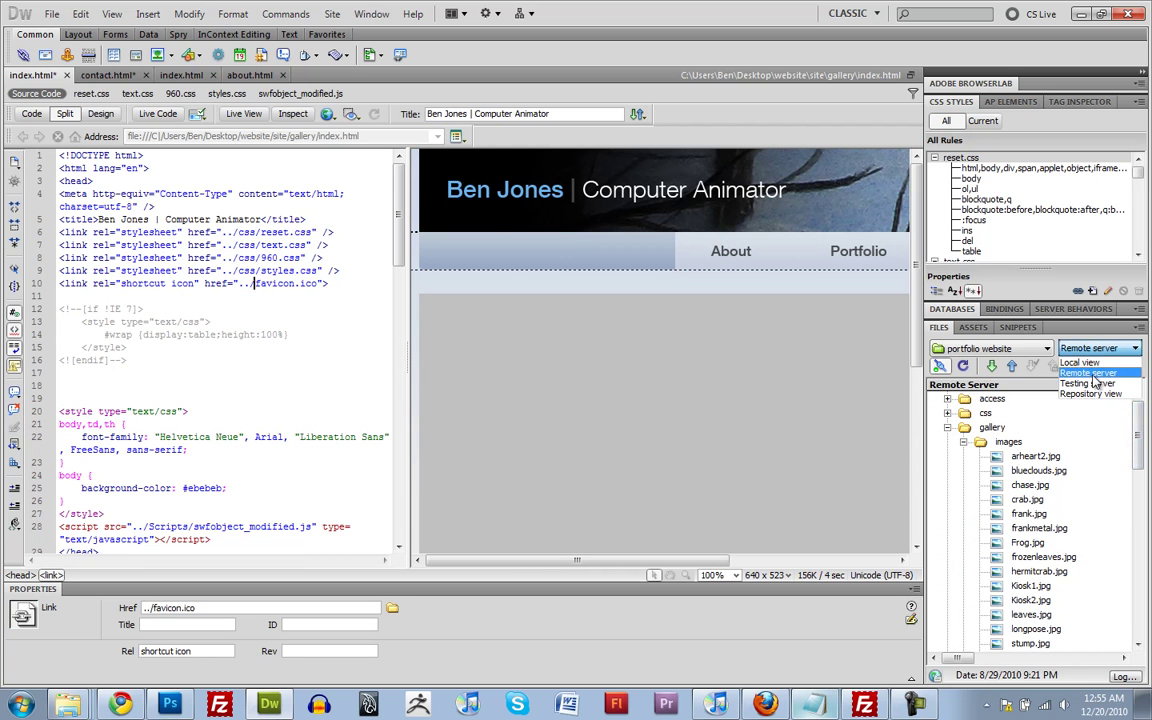
pyautogui.click(1090, 362)
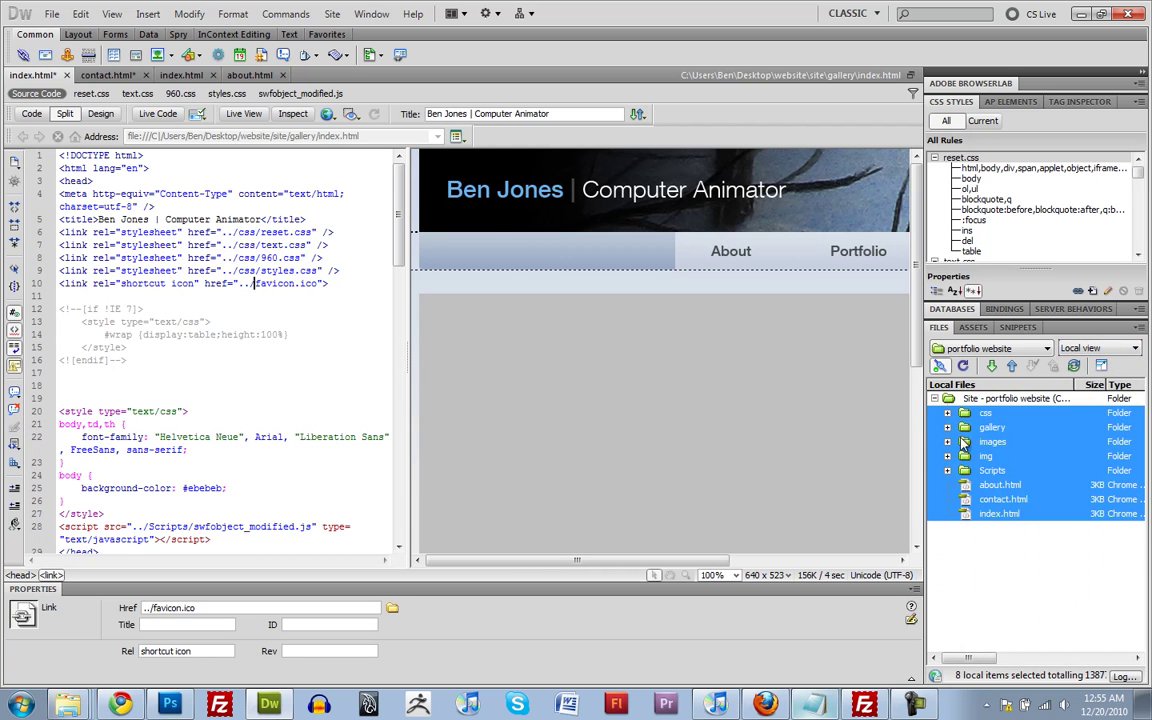
pyautogui.click(968, 430)
pyautogui.click(947, 428)
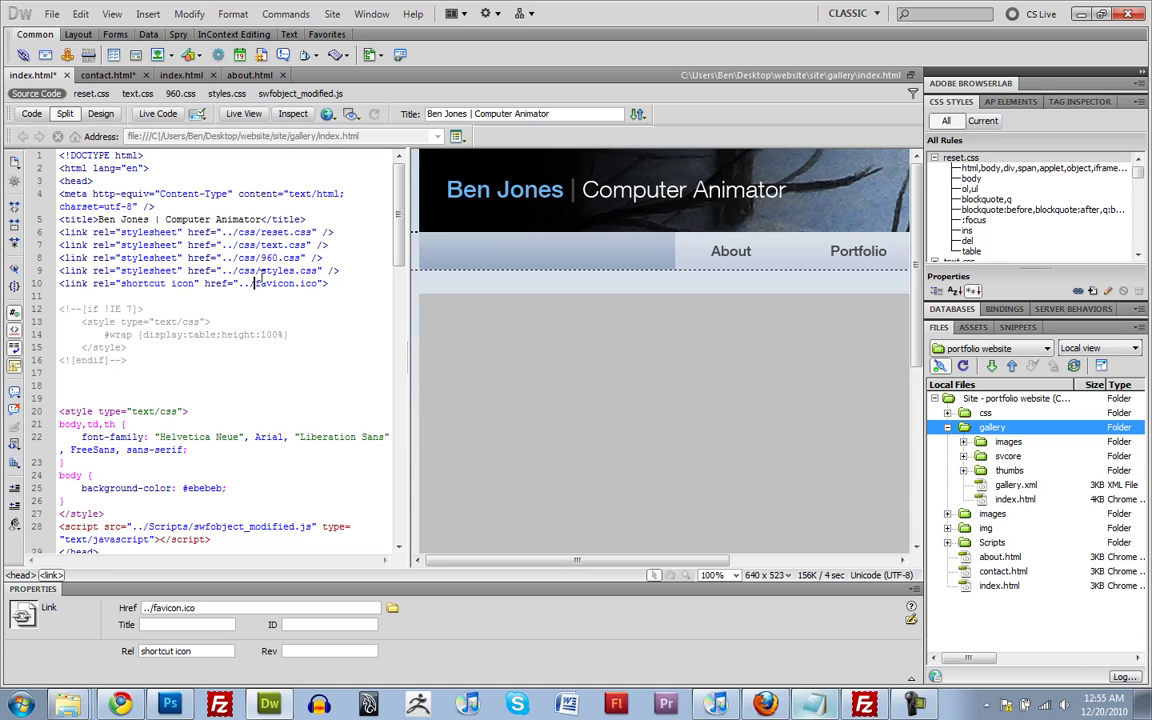
# Preview the gallery index.html page in Firefox
pyautogui.click(261, 271)
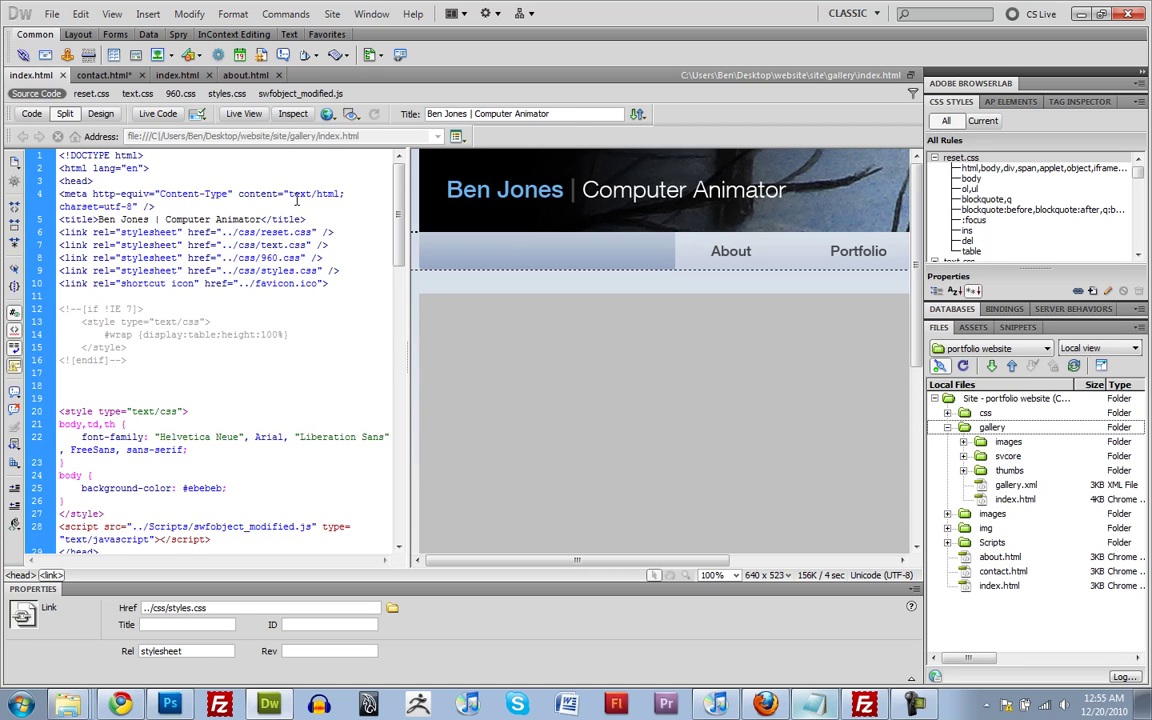
pyautogui.click(330, 114)
pyautogui.click(372, 134)
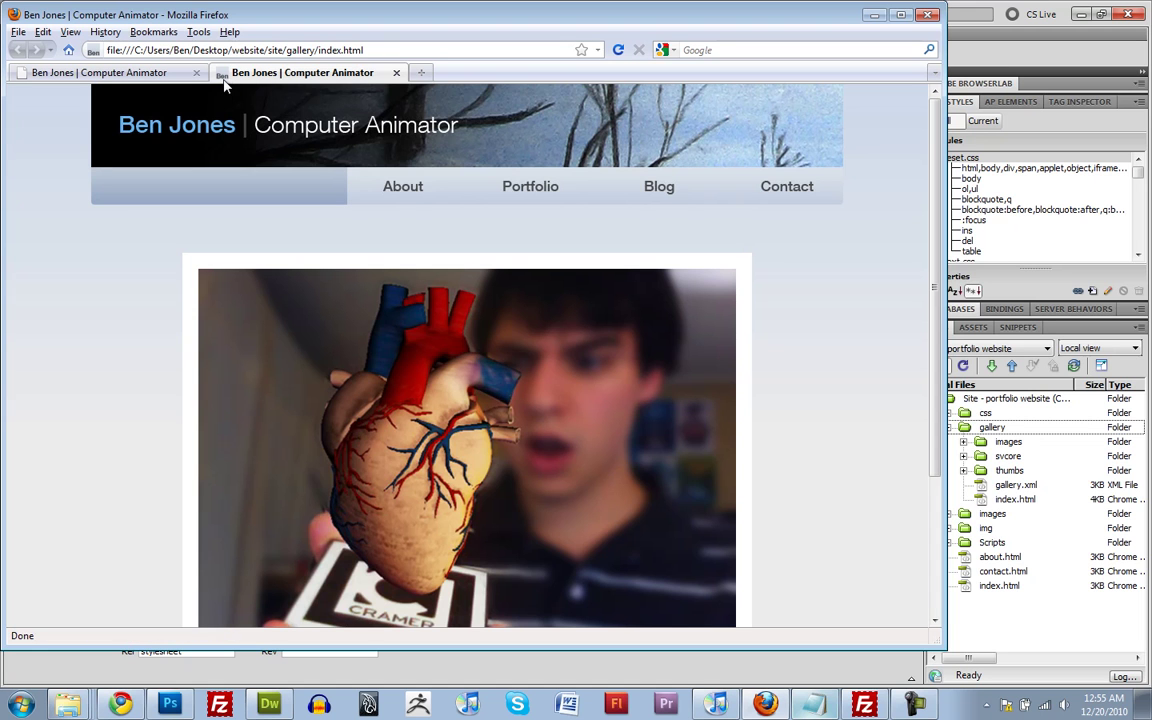
# Check that About, Portfolio and Contact load styled in Firefox, reload Contact, then return to Dreamweaver
pyautogui.click(405, 182)
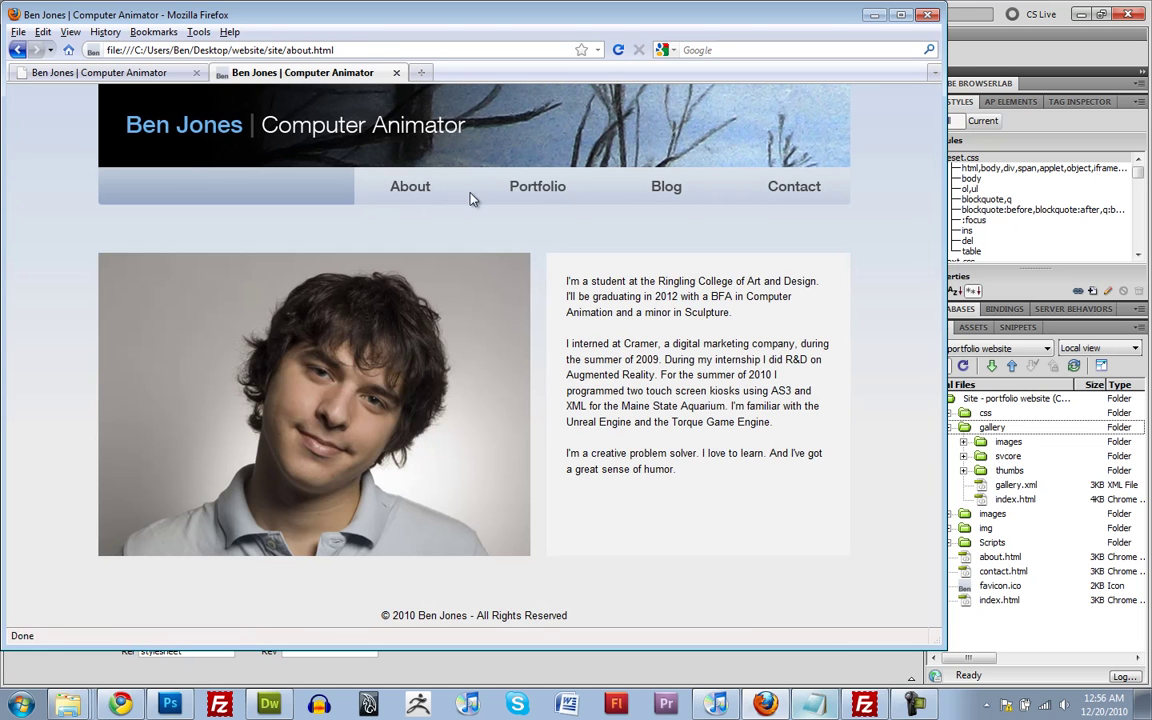
pyautogui.click(563, 191)
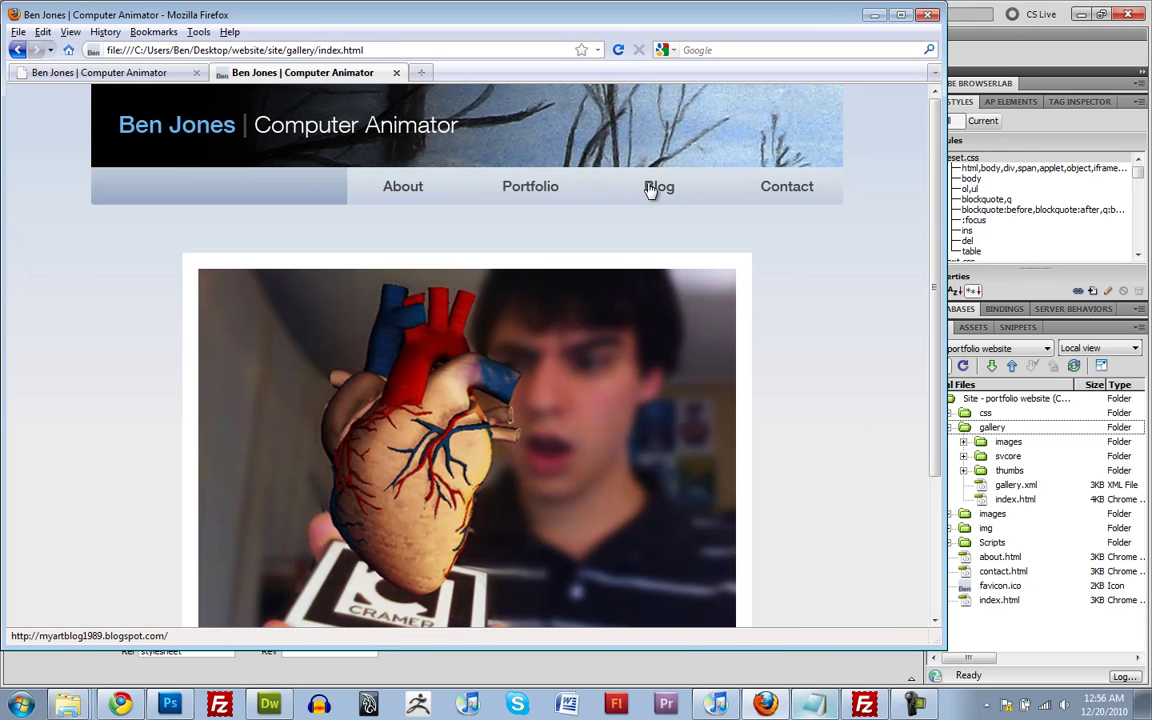
pyautogui.click(770, 190)
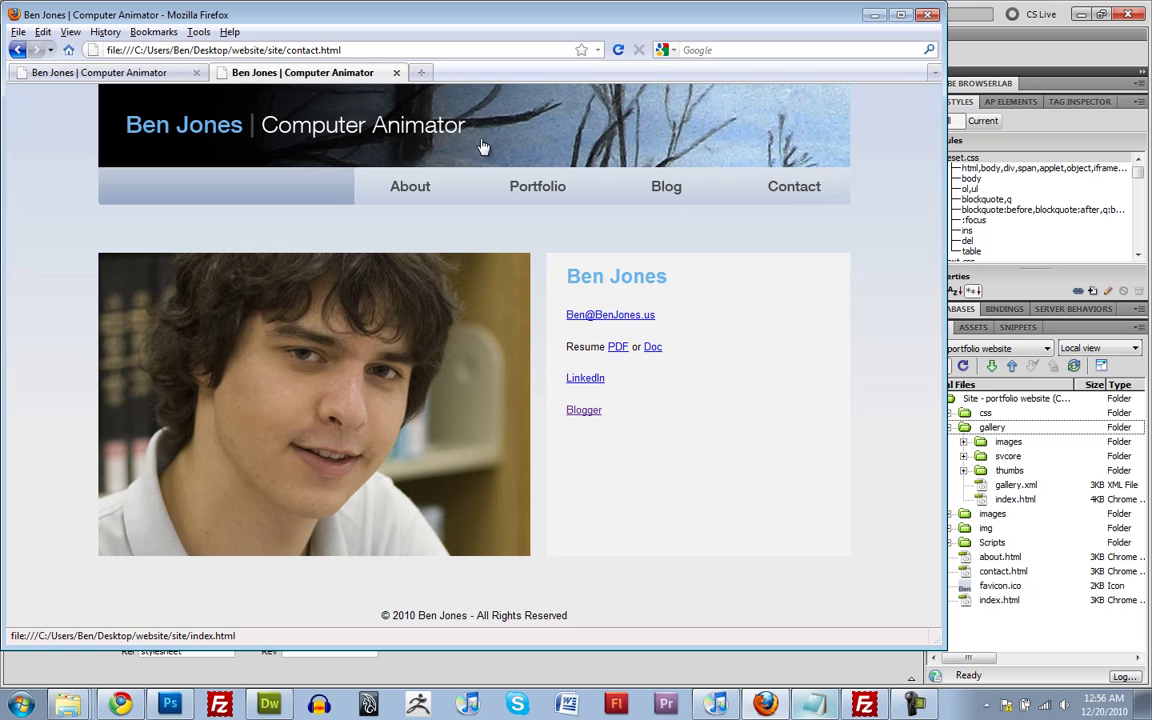
pyautogui.click(618, 50)
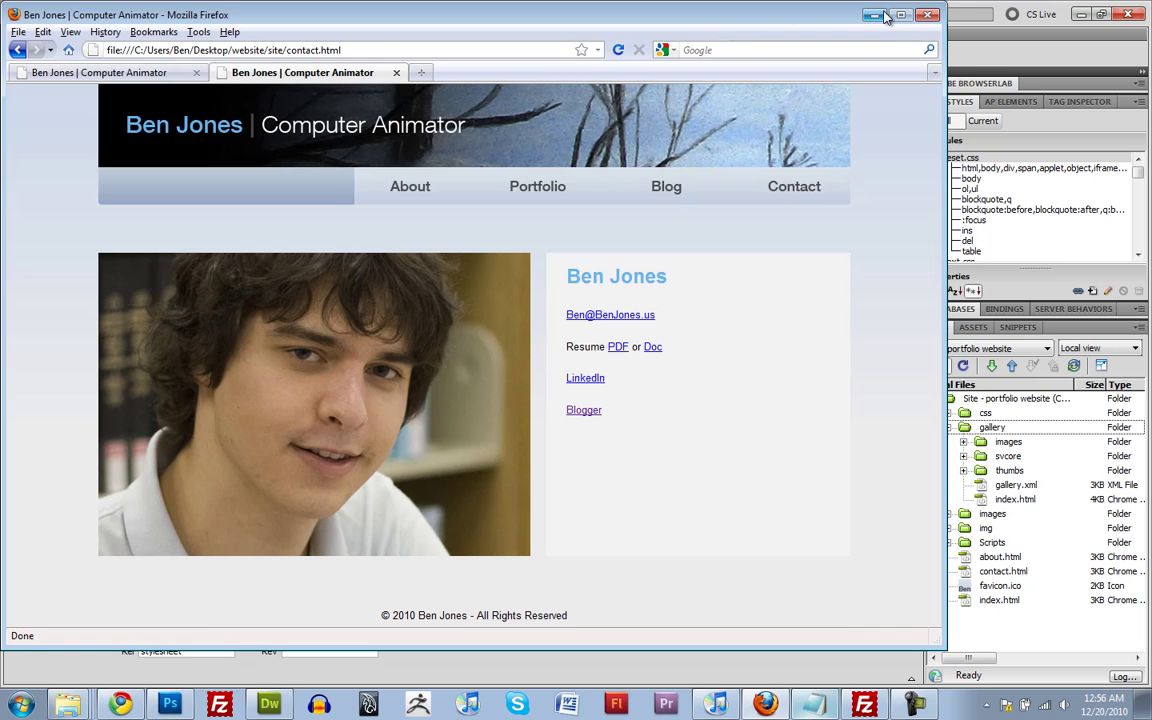
pyautogui.hotkey('alt', 'Tab')
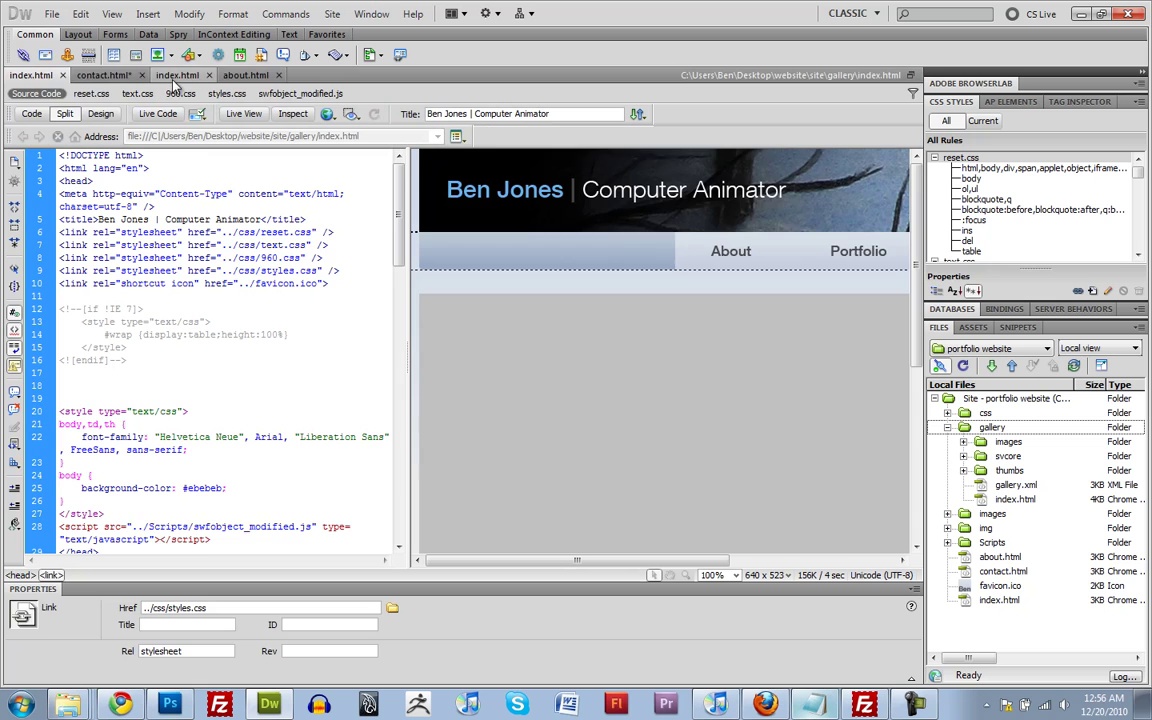
# Preview contact.html in Firefox from Dreamweaver
pyautogui.click(103, 75)
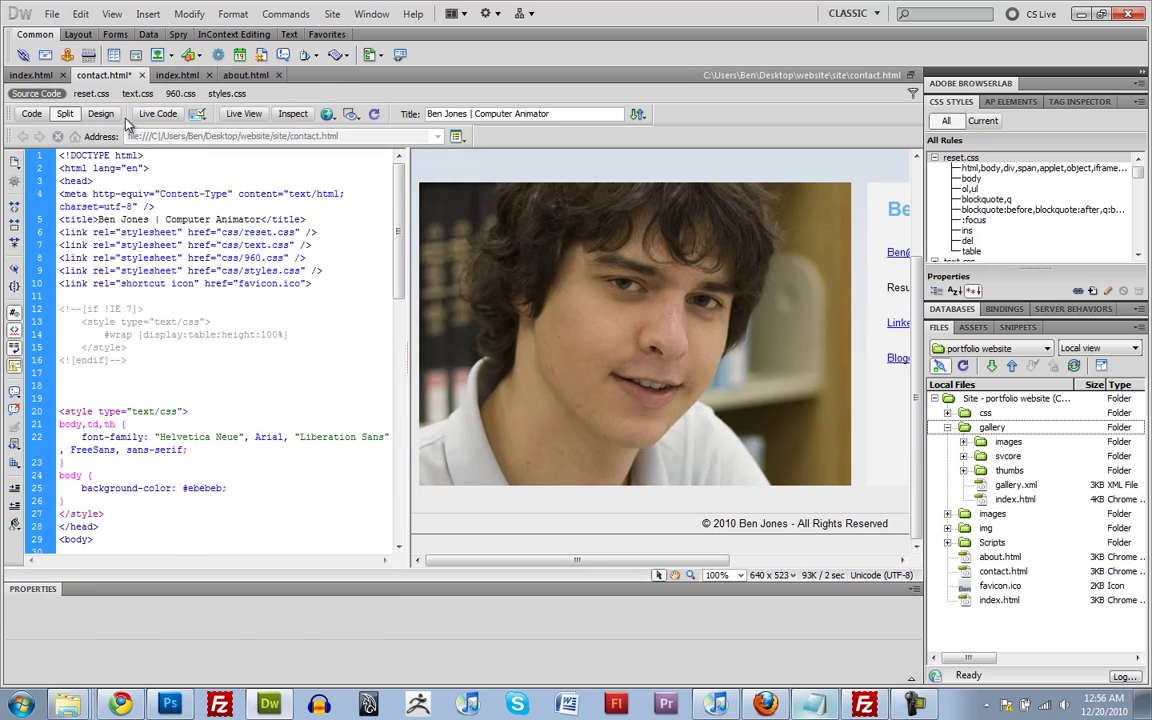
pyautogui.click(133, 206)
pyautogui.click(329, 114)
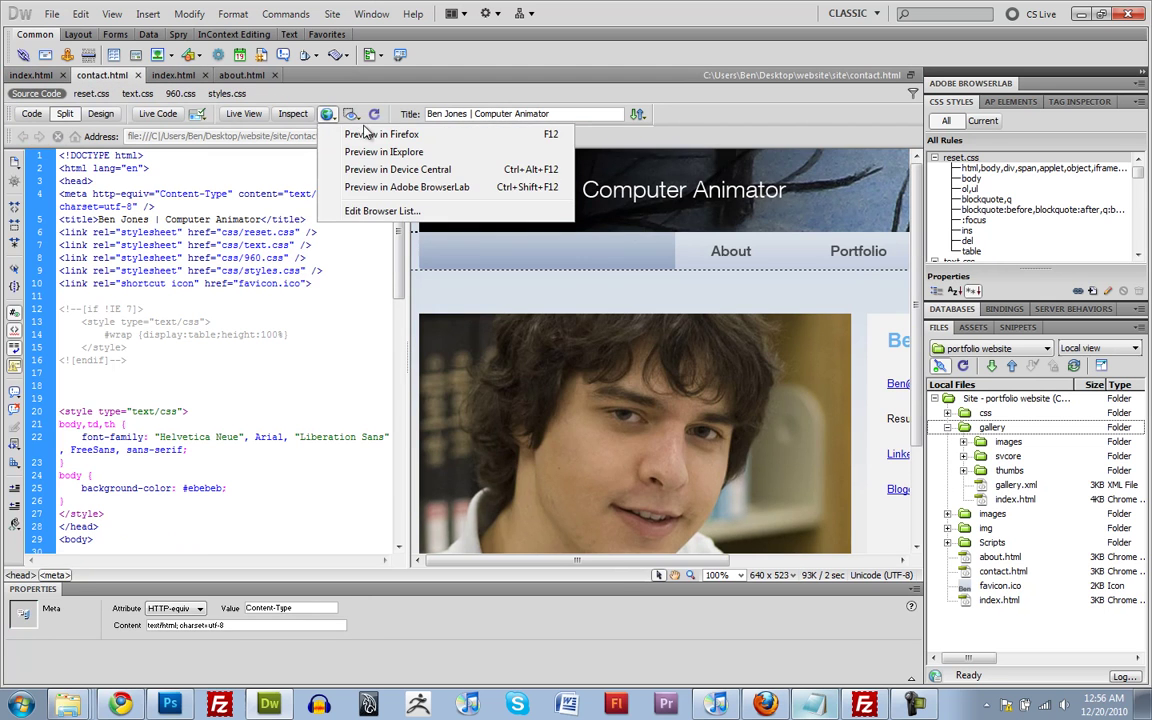
pyautogui.click(367, 137)
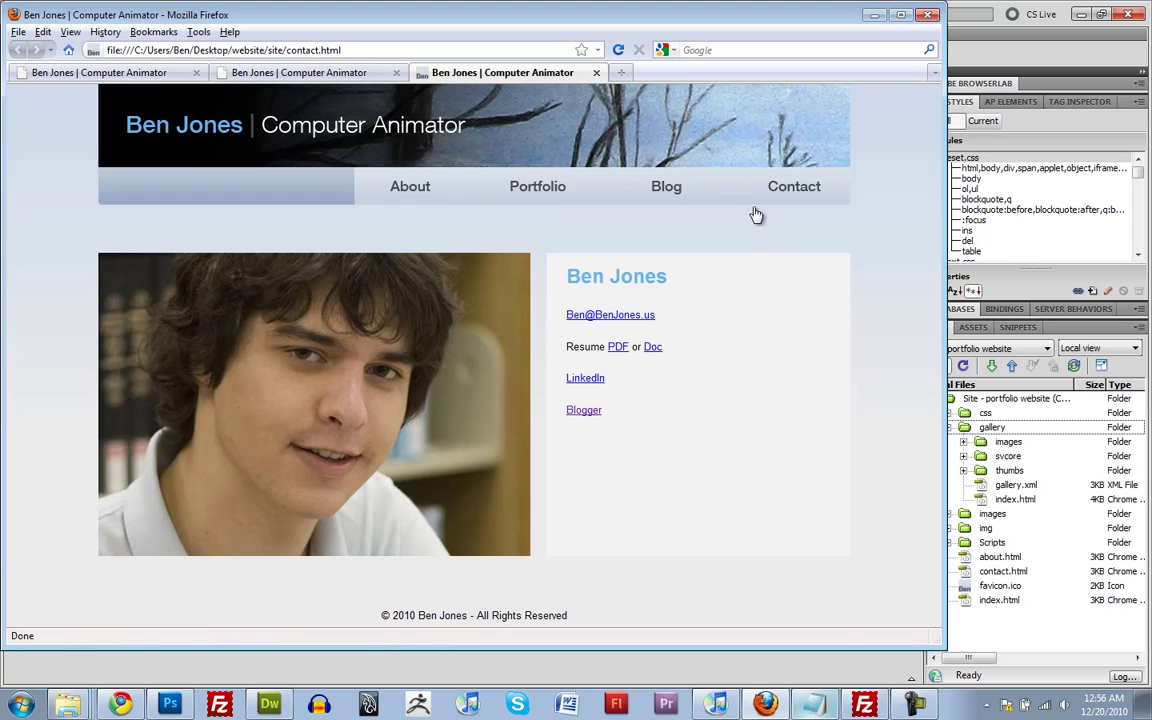
# Browse the Portfolio, About, home and Contact pages, dismissing the Flash Player security warning
pyautogui.click(570, 190)
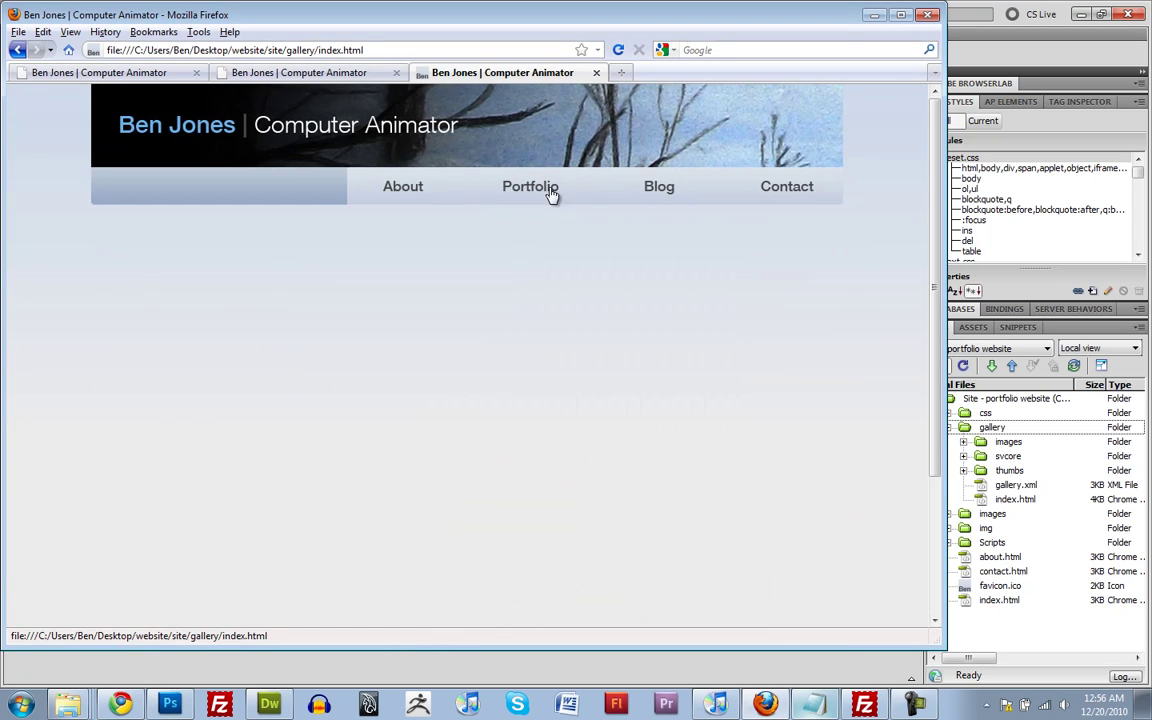
pyautogui.click(430, 186)
pyautogui.click(435, 140)
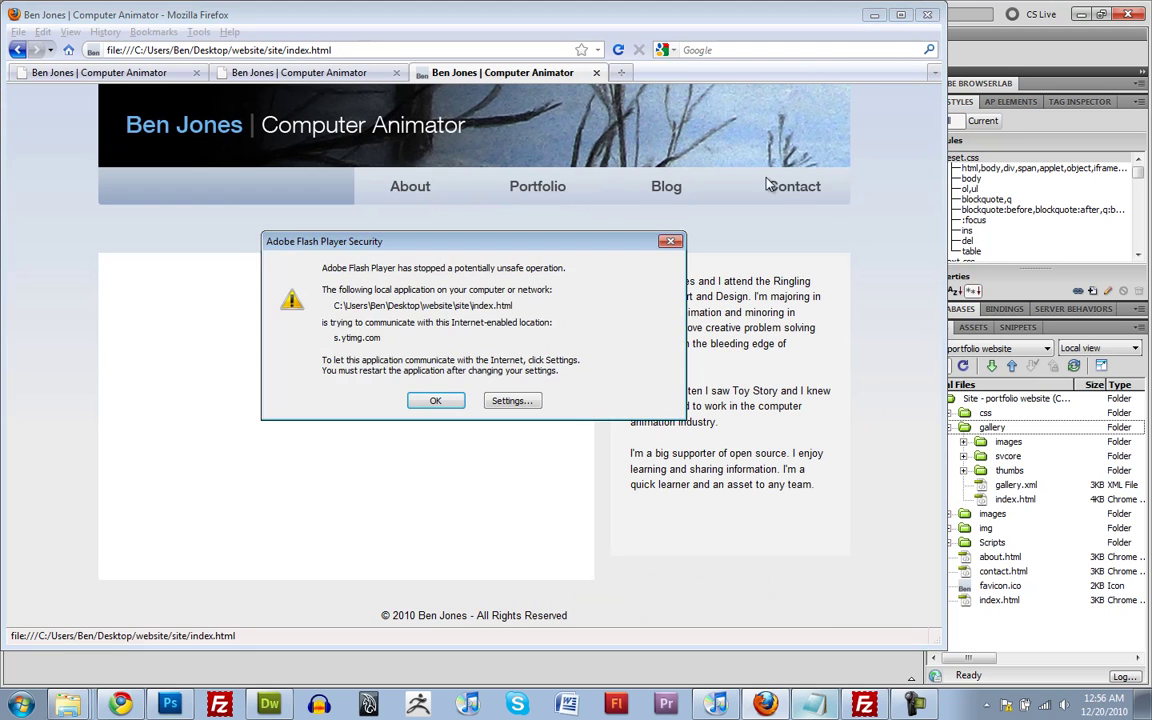
pyautogui.click(443, 400)
pyautogui.click(813, 200)
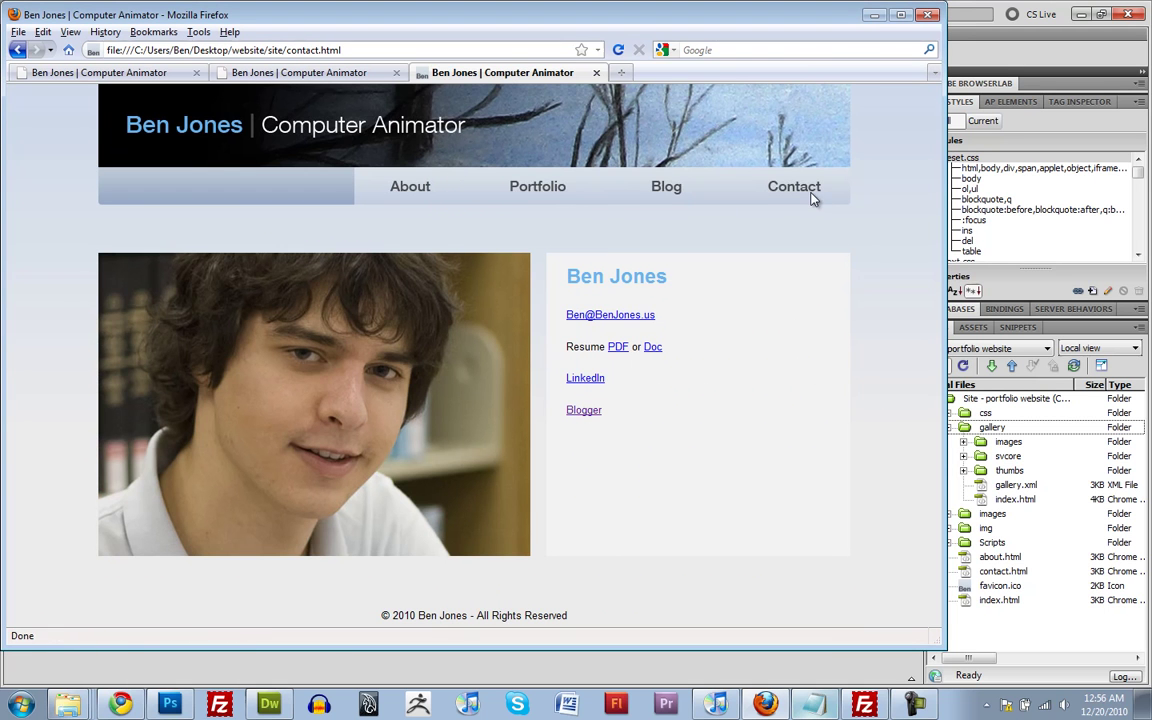
# Close the two extra preview tabs and minimize Firefox
pyautogui.click(596, 72)
pyautogui.click(396, 73)
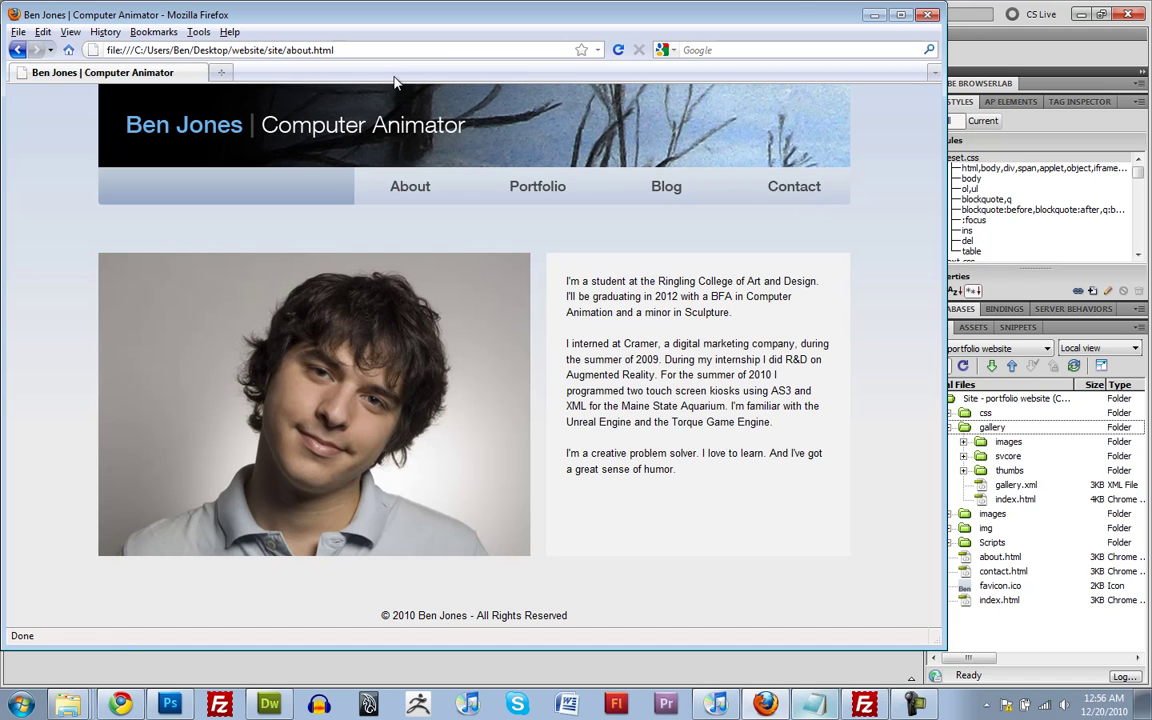
pyautogui.click(875, 16)
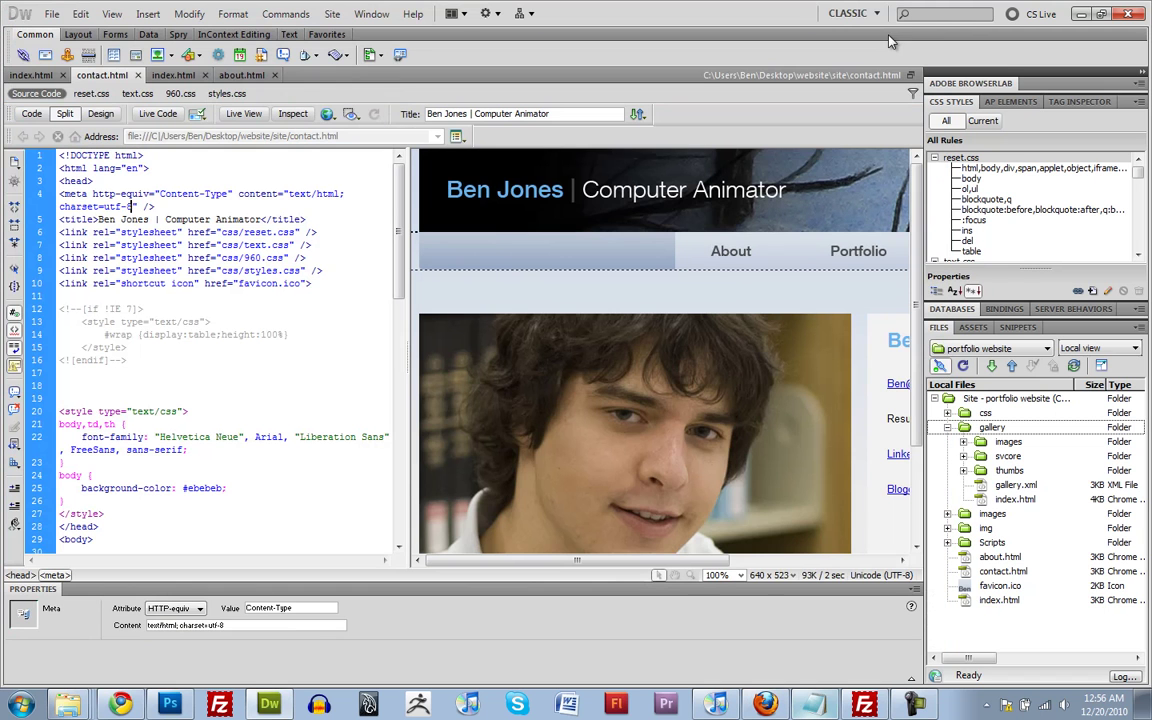
# Collapse the gallery folder and bring FileZilla's School webspace session to the front
pyautogui.click(947, 428)
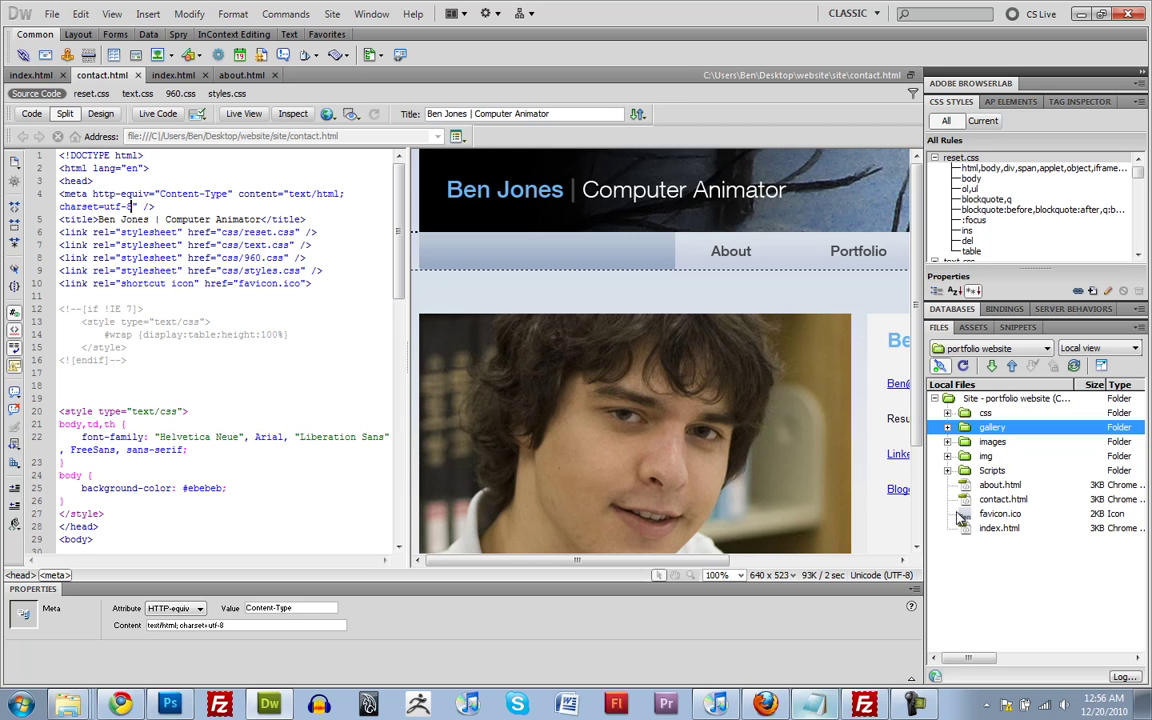
pyautogui.click(864, 704)
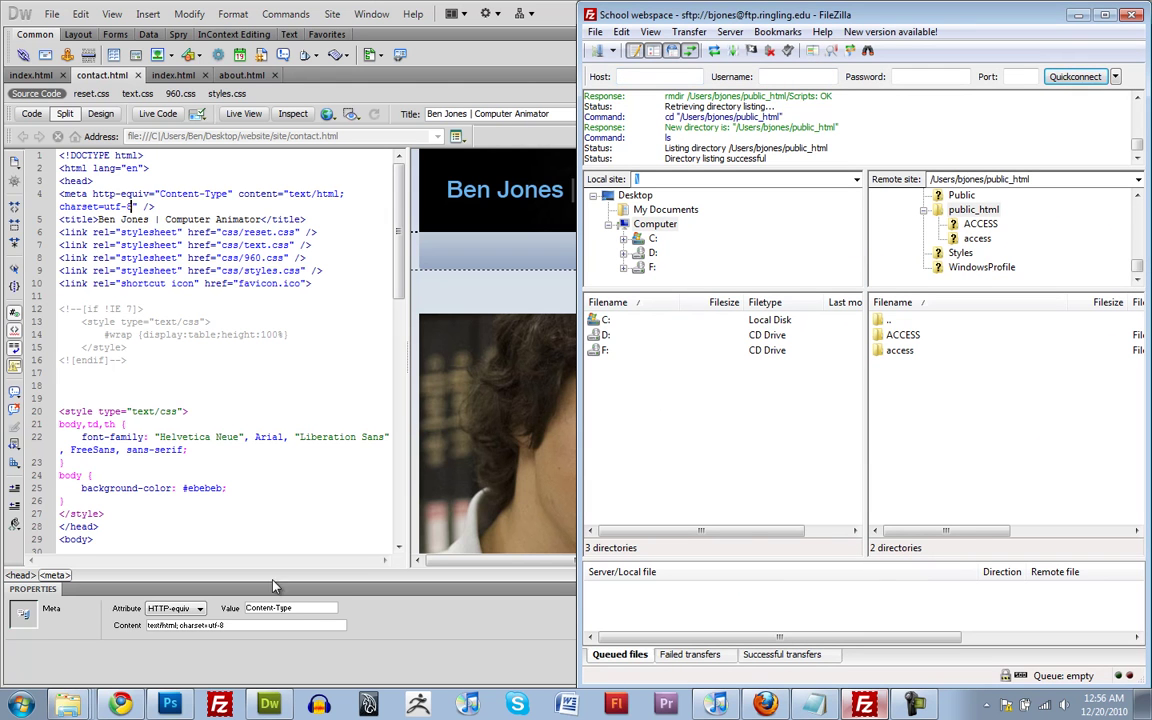
# View the FileZilla Client 3.3.5.1 download page in Chrome, then minimize Chrome
pyautogui.click(133, 706)
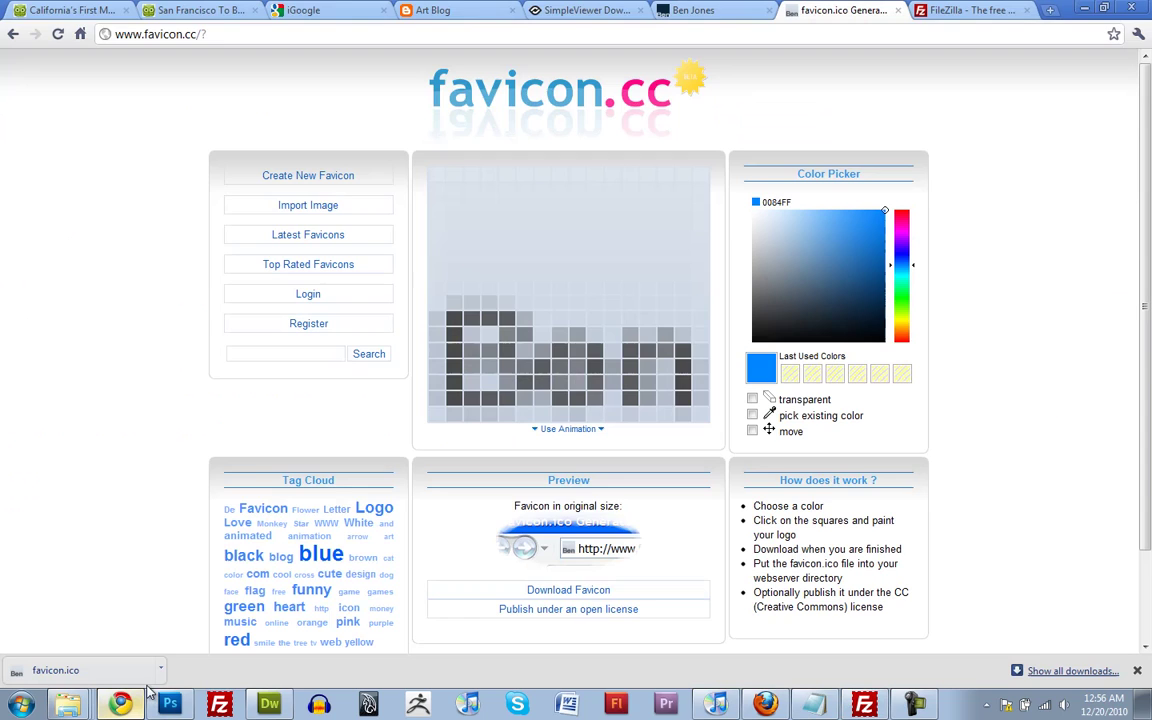
pyautogui.click(972, 12)
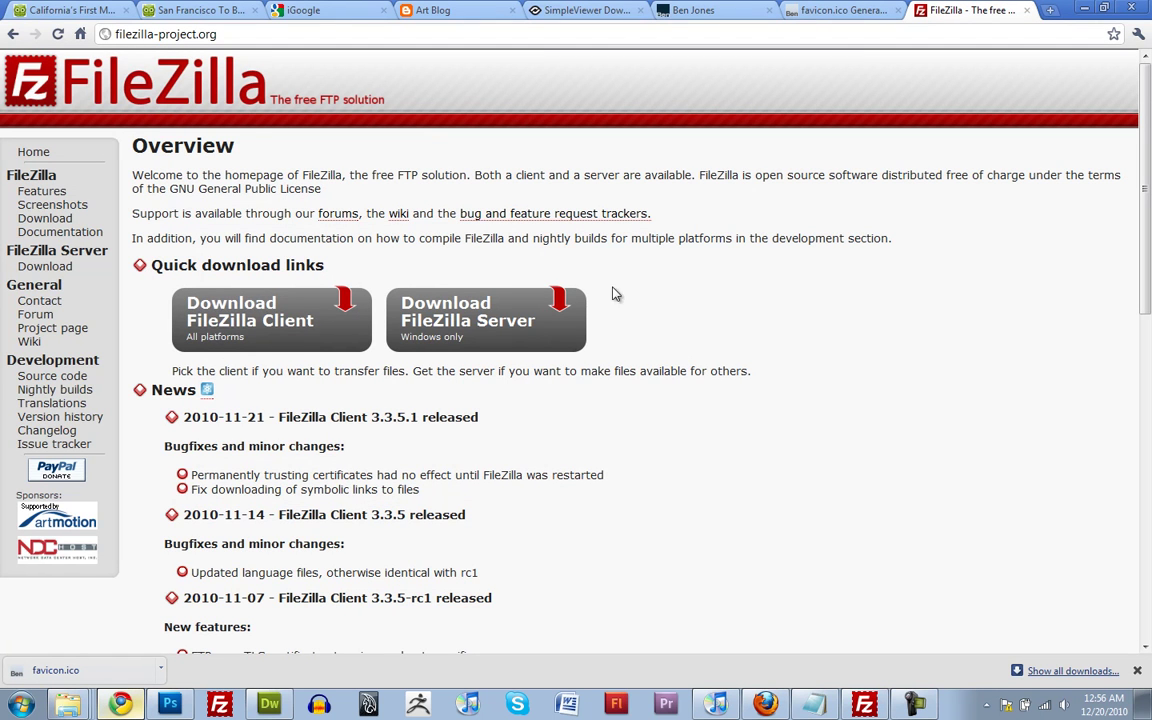
pyautogui.click(247, 333)
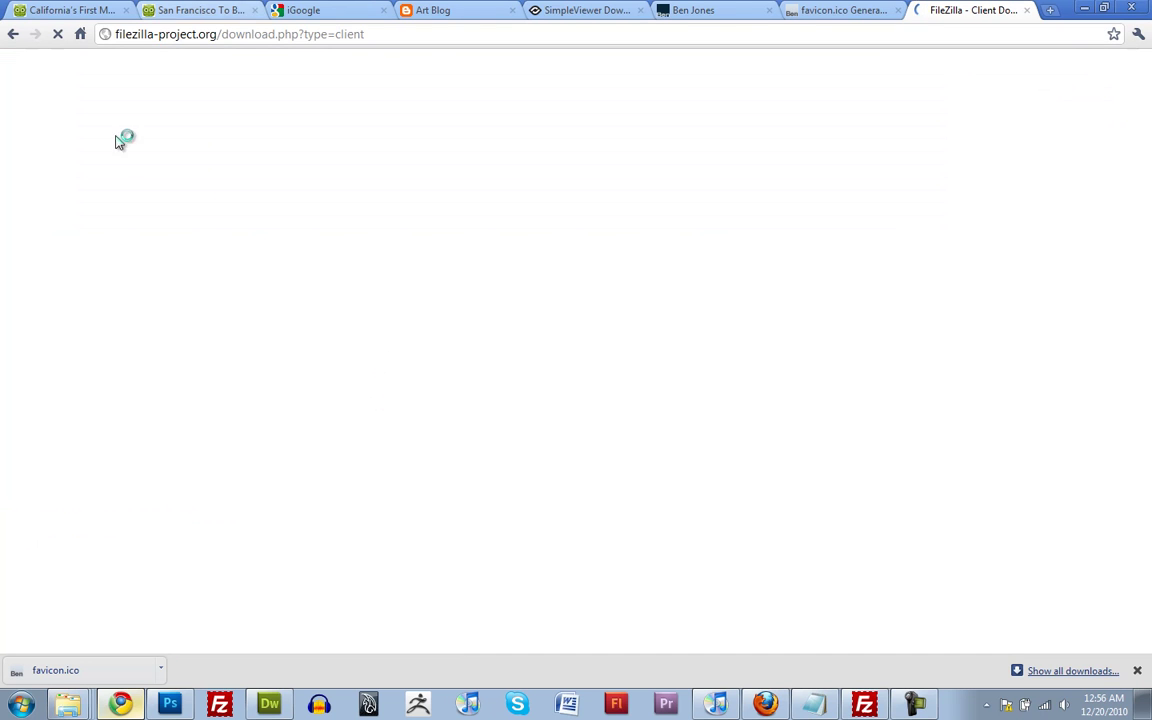
pyautogui.scroll(-1, 193, 570)
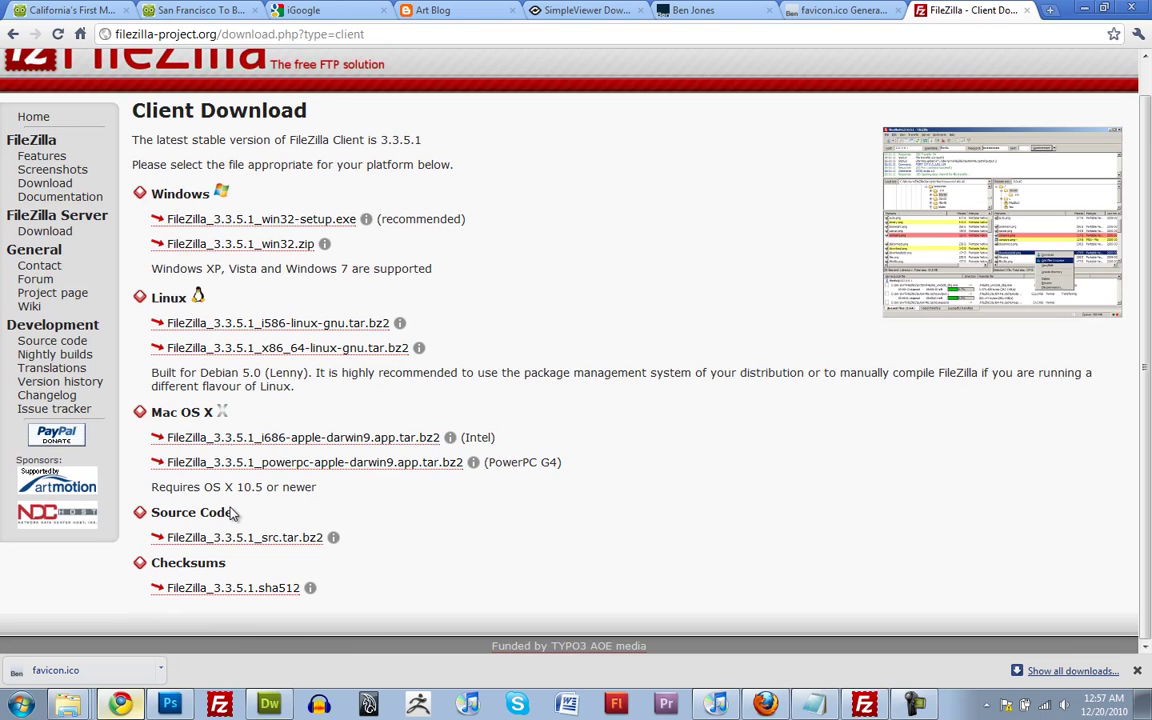
pyautogui.scroll(1, 290, 455)
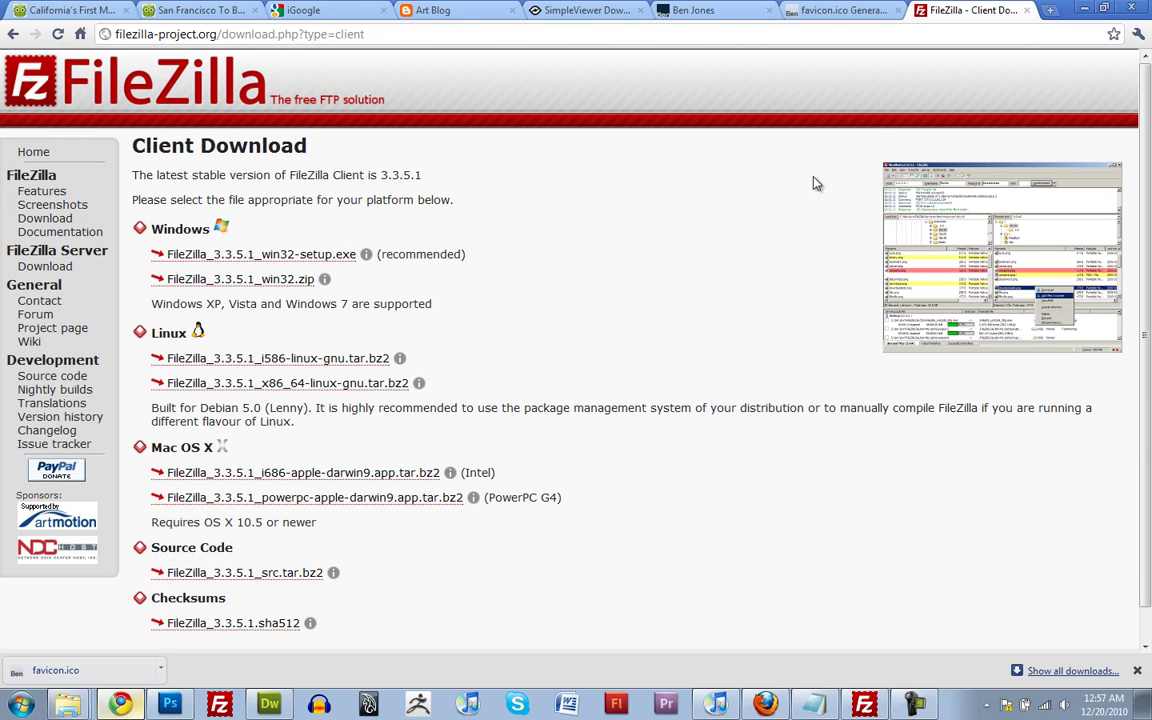
pyautogui.click(1090, 10)
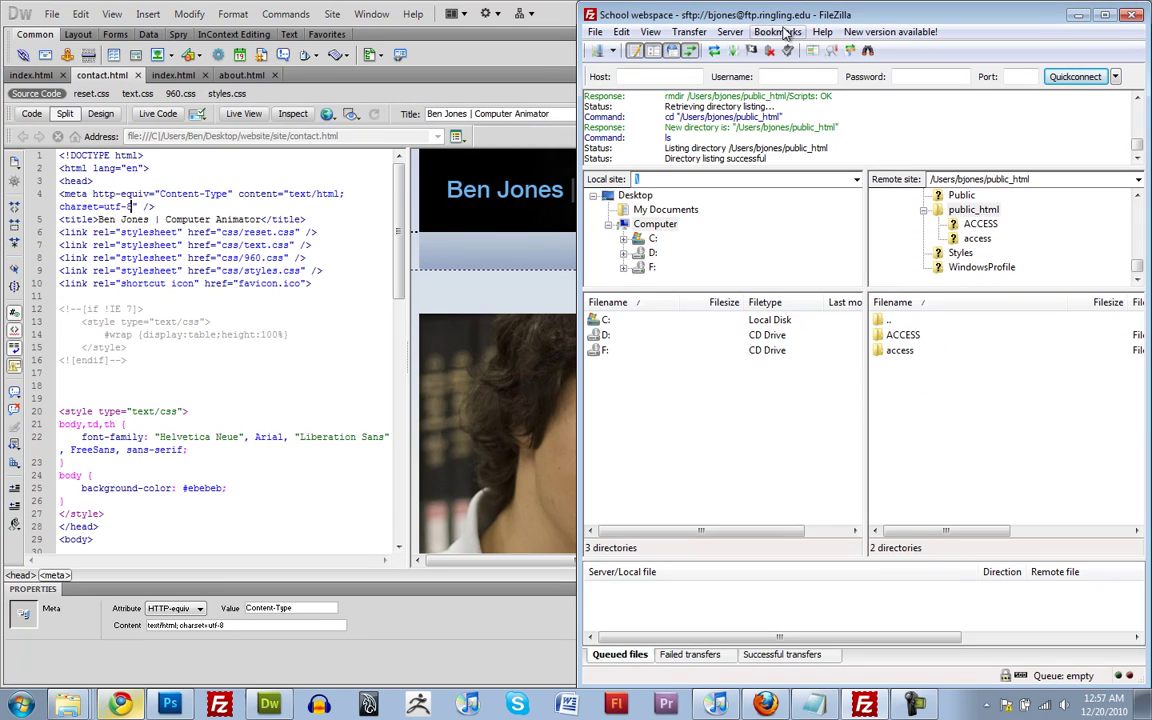
# Create a new Site Manager entry named 'my awesome site'
pyautogui.click(595, 32)
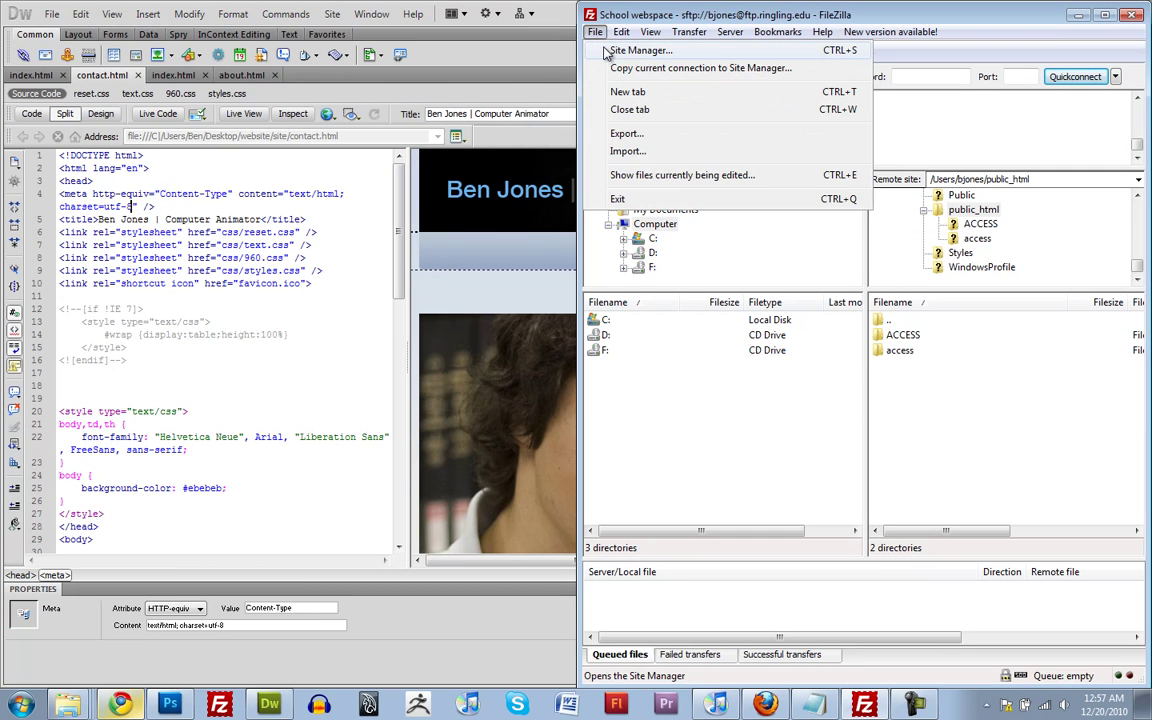
pyautogui.click(636, 50)
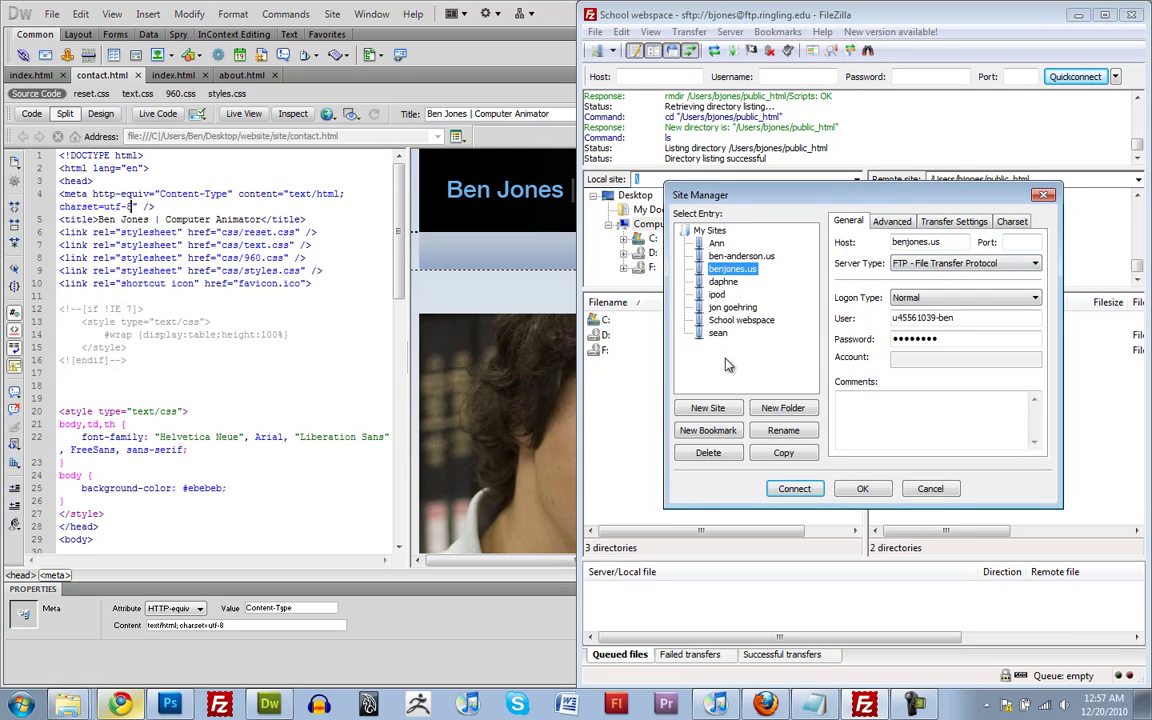
pyautogui.click(707, 408)
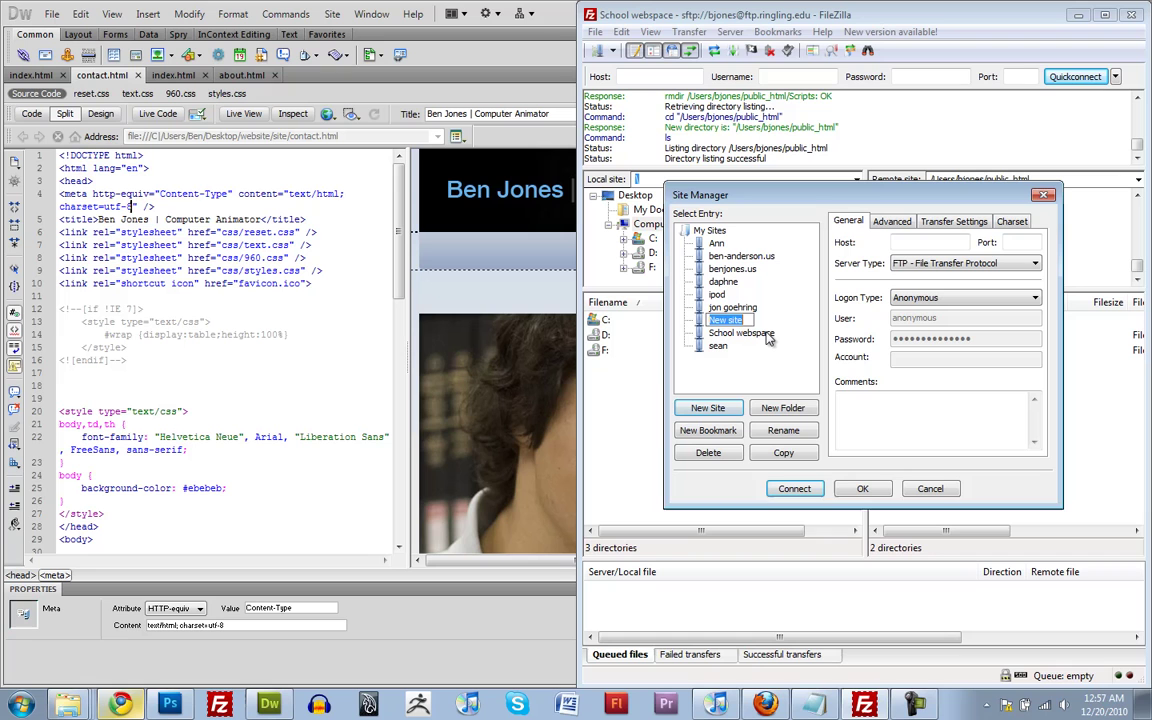
pyautogui.write('my awesome s')
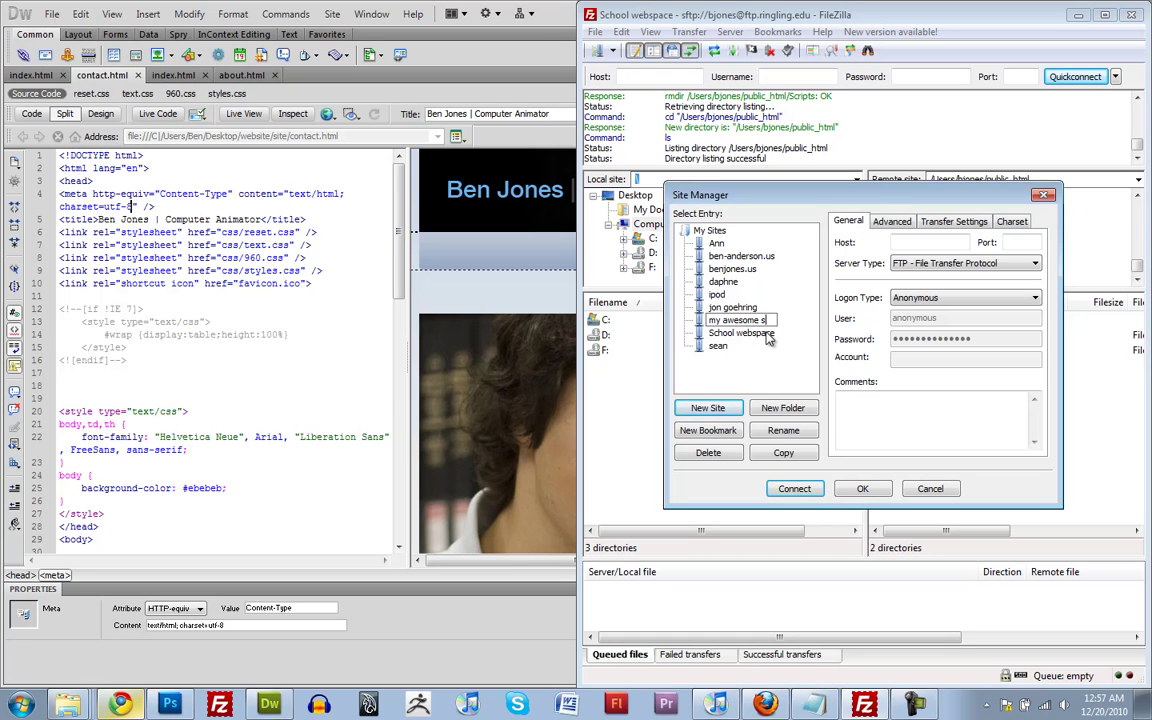
pyautogui.write('ite')
pyautogui.press('Return')
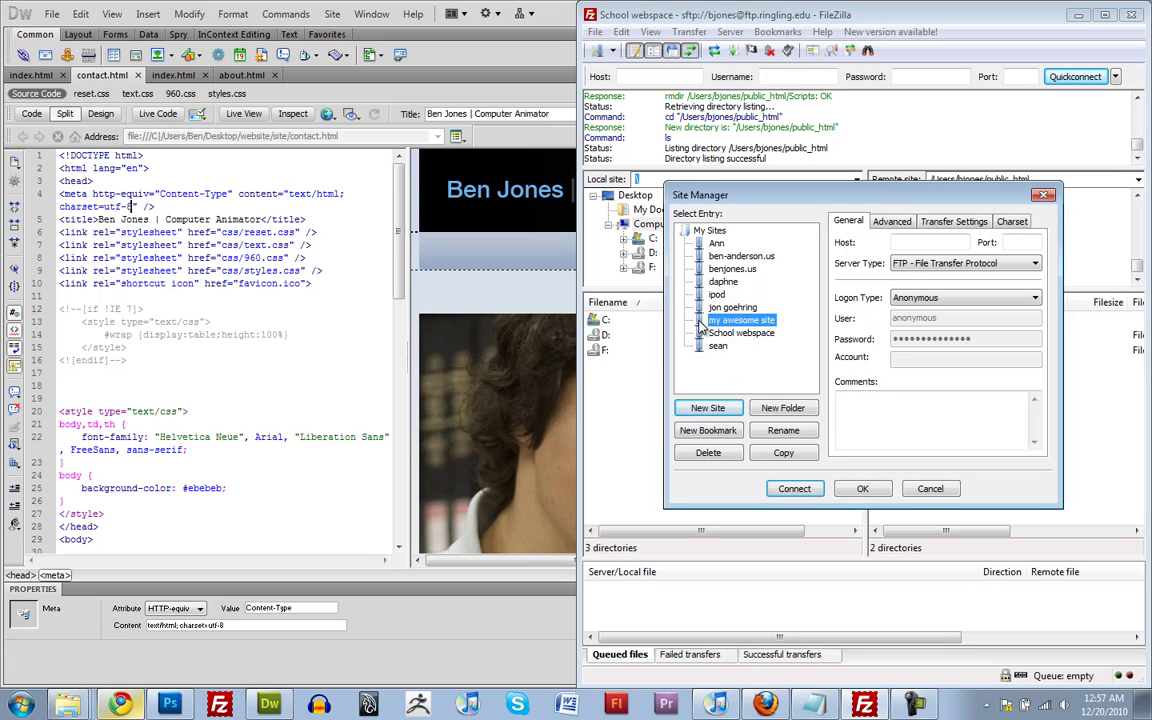
# Point it at ftp.ringling.edu, port 22, SFTP, Normal logon with the user's name and password
pyautogui.click(901, 244)
pyautogui.write('ftp.rin')
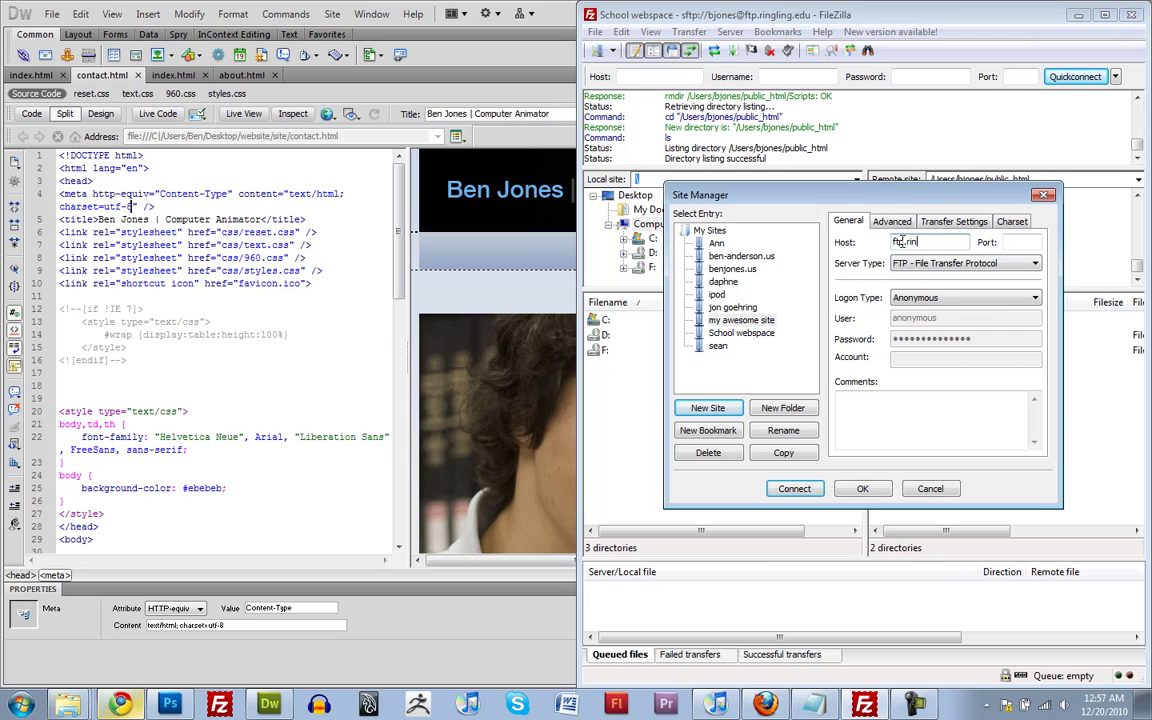
pyautogui.write('du')
pyautogui.press('Tab')
pyautogui.write('22')
pyautogui.press('Tab')
pyautogui.press('Down')
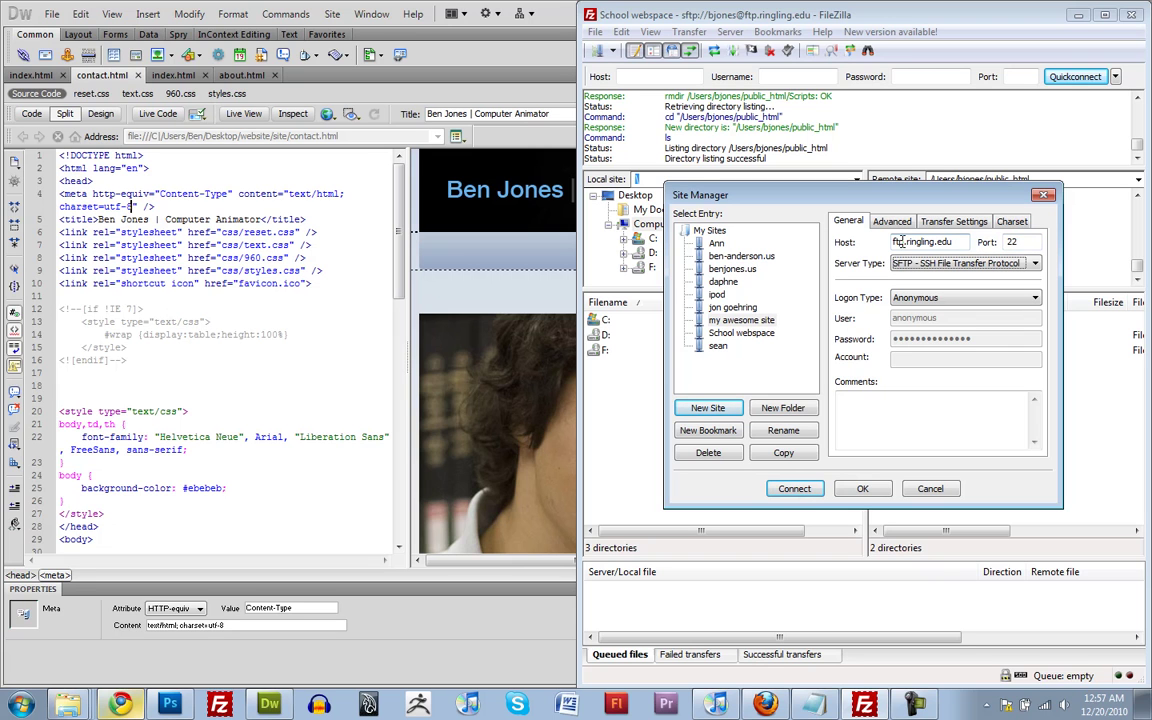
pyautogui.press('Tab')
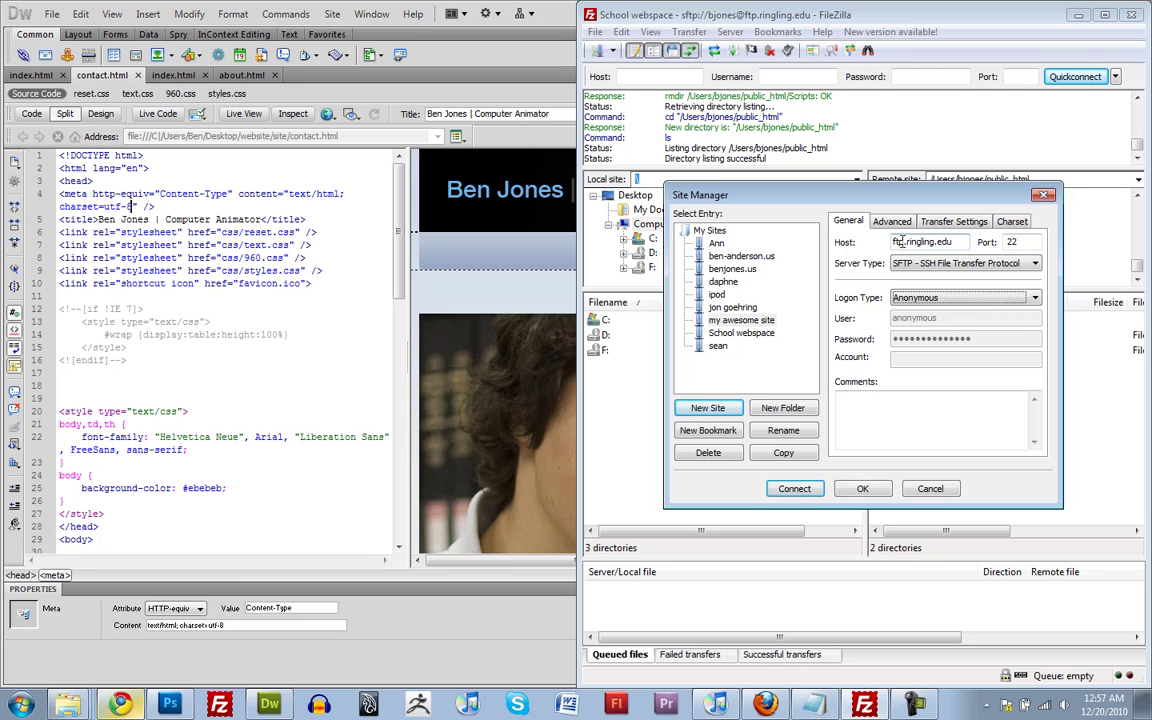
pyautogui.press('Down')
pyautogui.press('Tab')
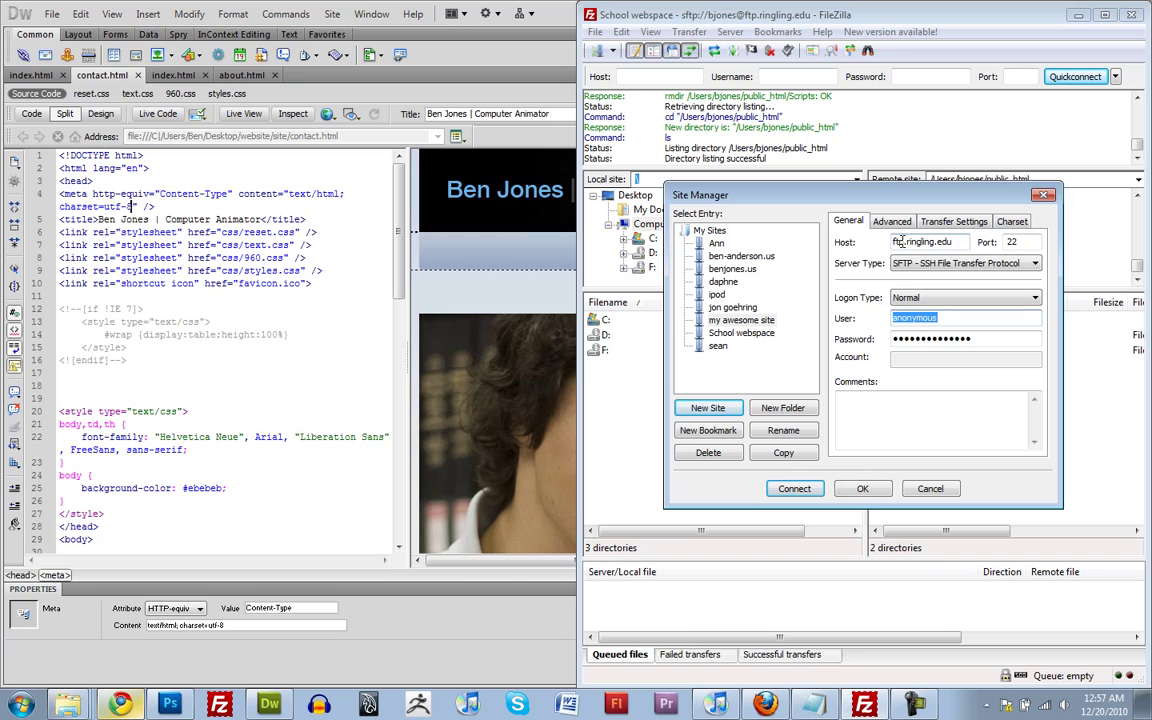
pyautogui.press('Tab')
pyautogui.write('p')
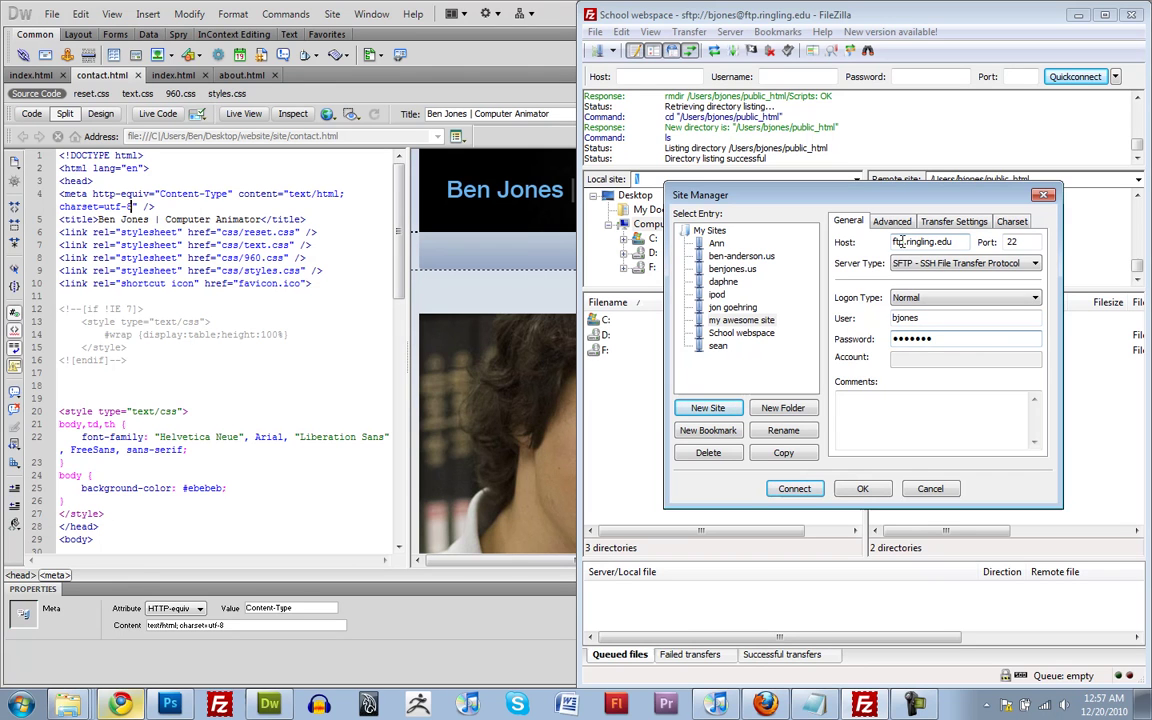
pyautogui.click(929, 488)
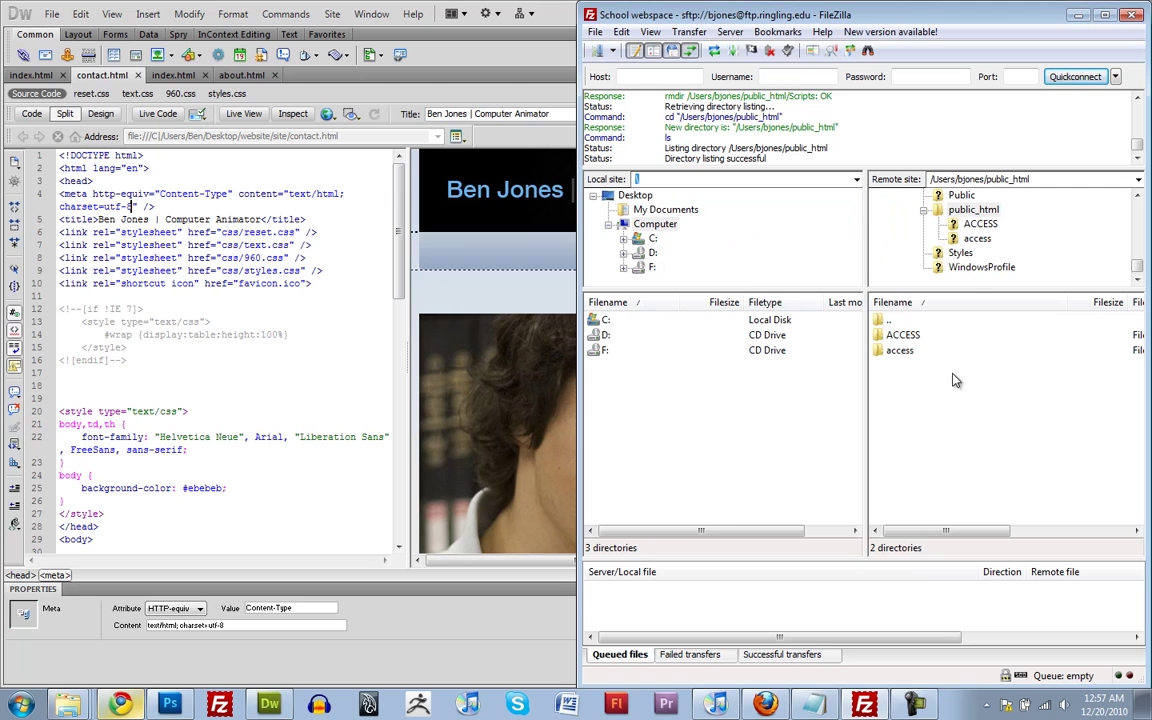
# Bring Dreamweaver back, select the gallery and css folders, and open the Files panel view list
pyautogui.click(500, 14)
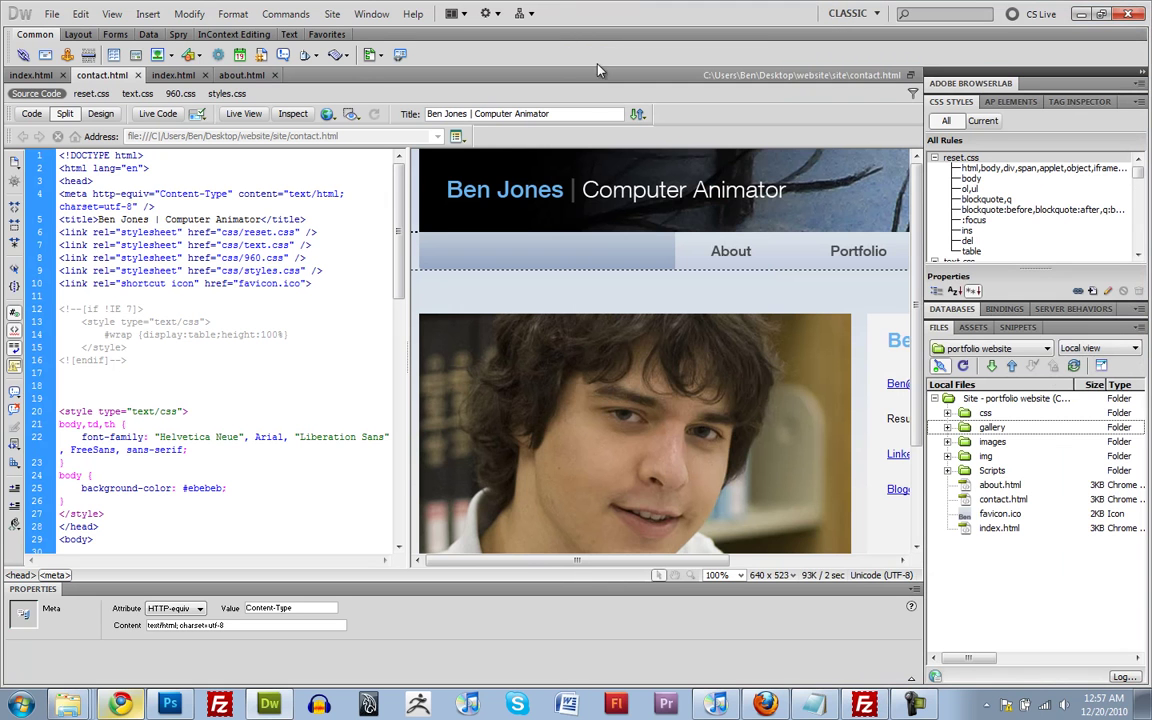
pyautogui.click(1023, 605)
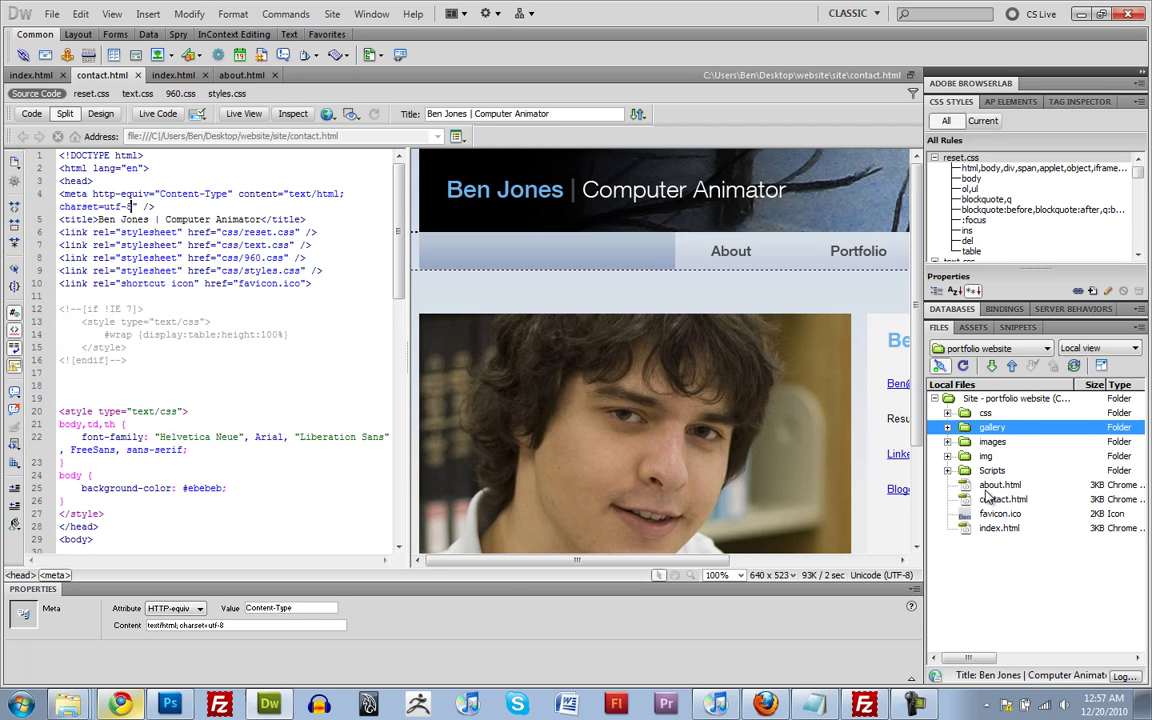
pyautogui.click(986, 413)
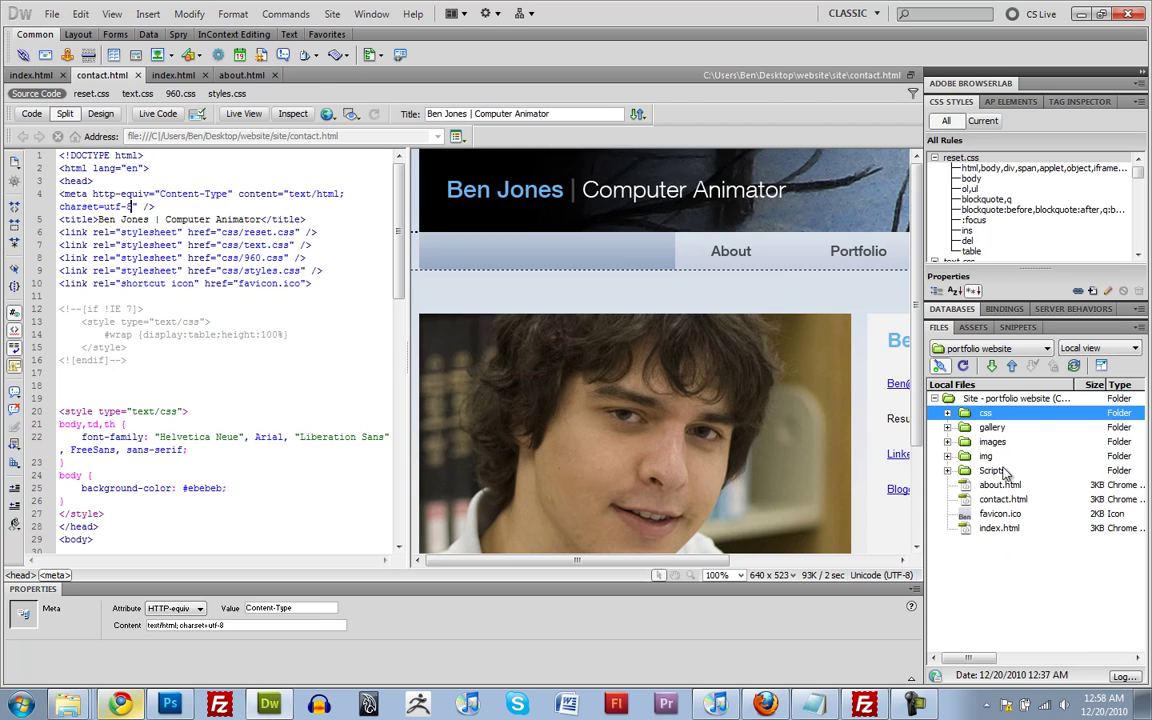
pyautogui.click(1100, 348)
# Show the remote server files and select the old items from css through index.html
pyautogui.click(1090, 362)
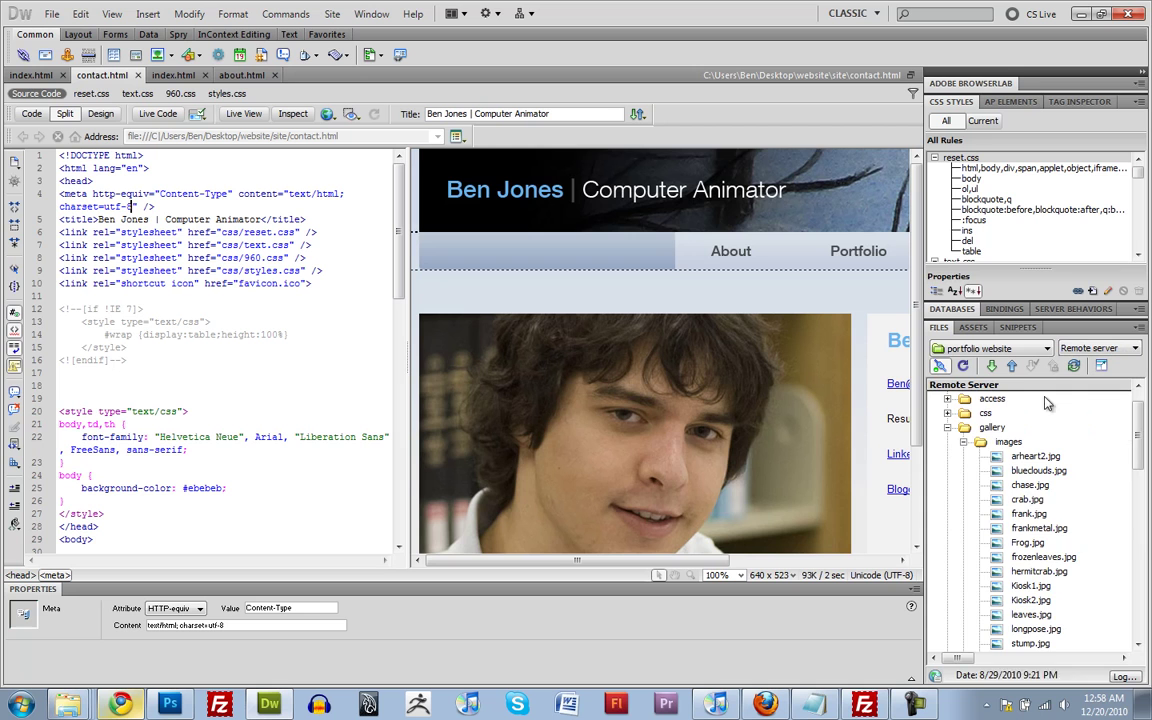
pyautogui.click(947, 427)
pyautogui.scroll(1, 950, 450)
pyautogui.click(948, 471)
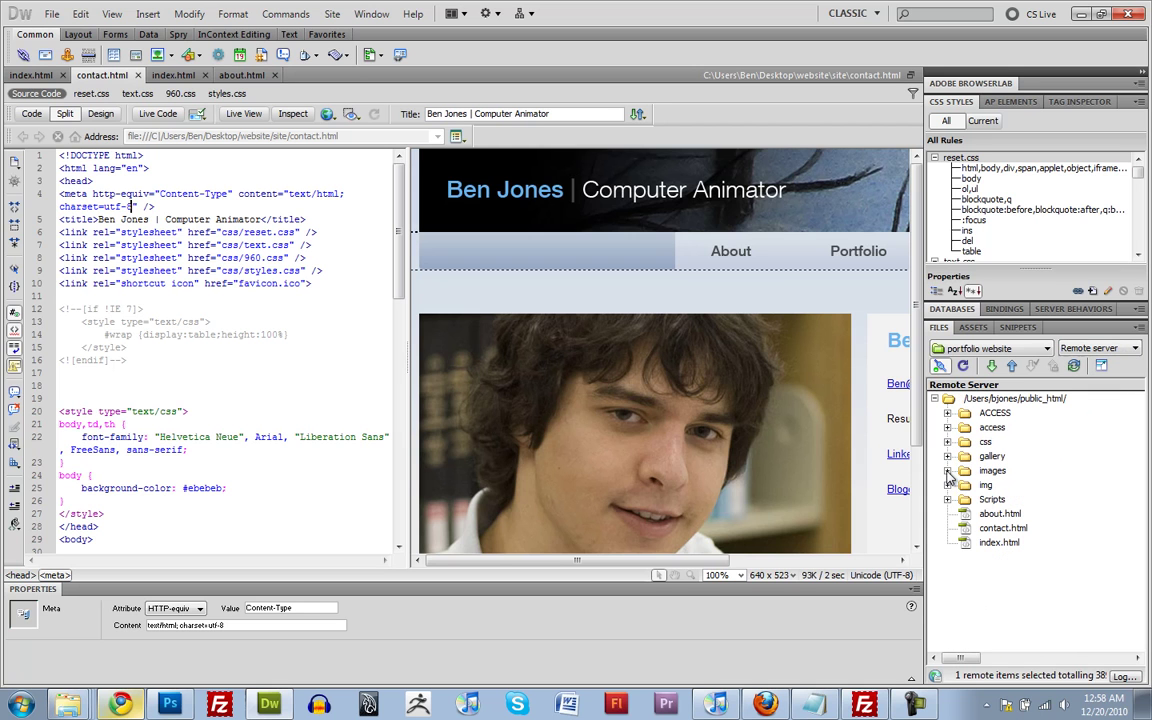
pyautogui.click(985, 442)
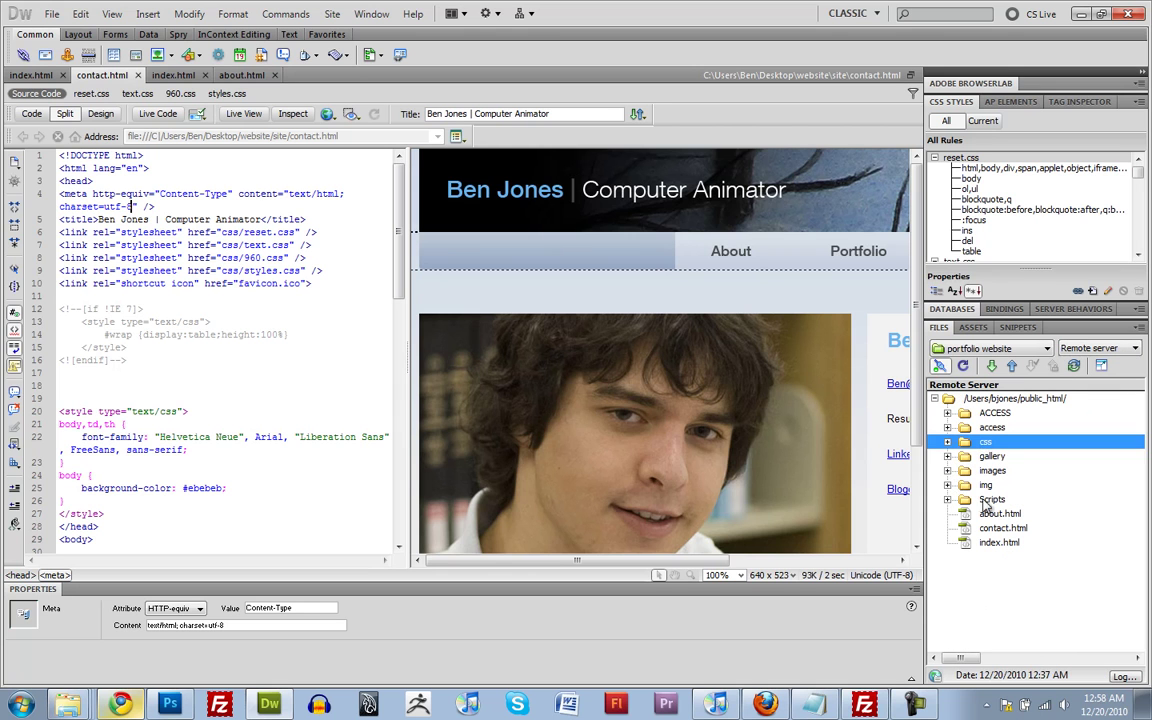
pyautogui.keyDown('shift'); pyautogui.click(999, 542); pyautogui.keyUp('shift')
# Delete the selected old files from the remote public_html
pyautogui.rightClick(995, 542)
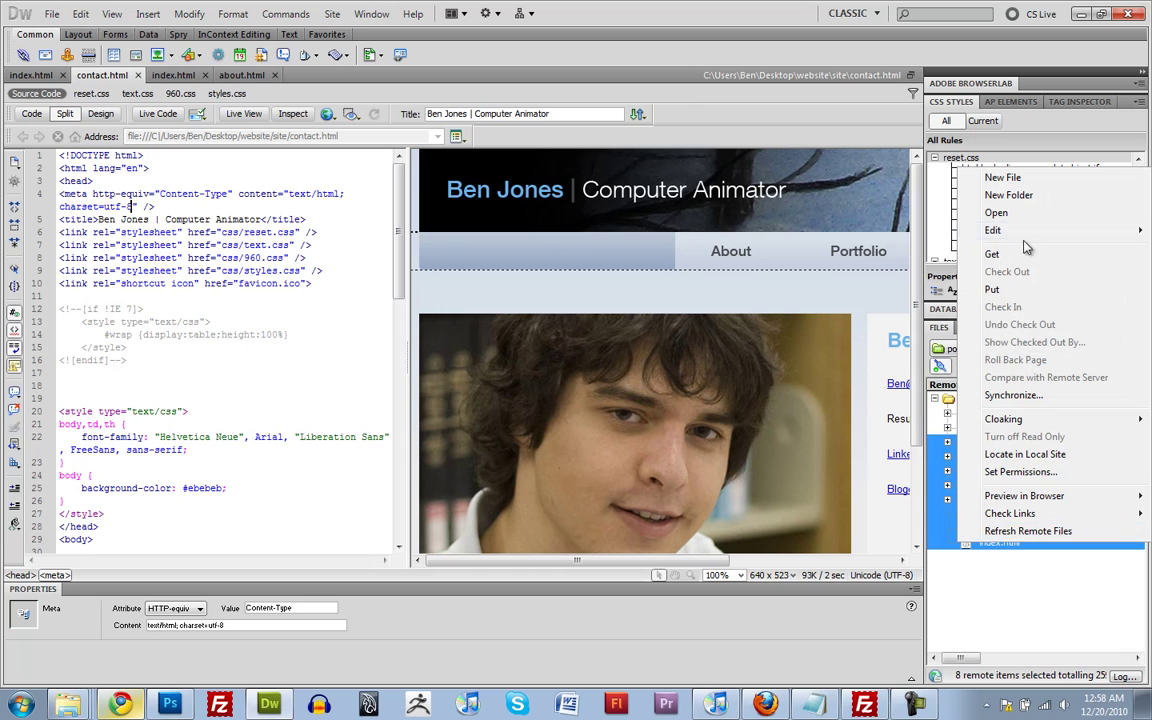
pyautogui.moveTo(915, 229)
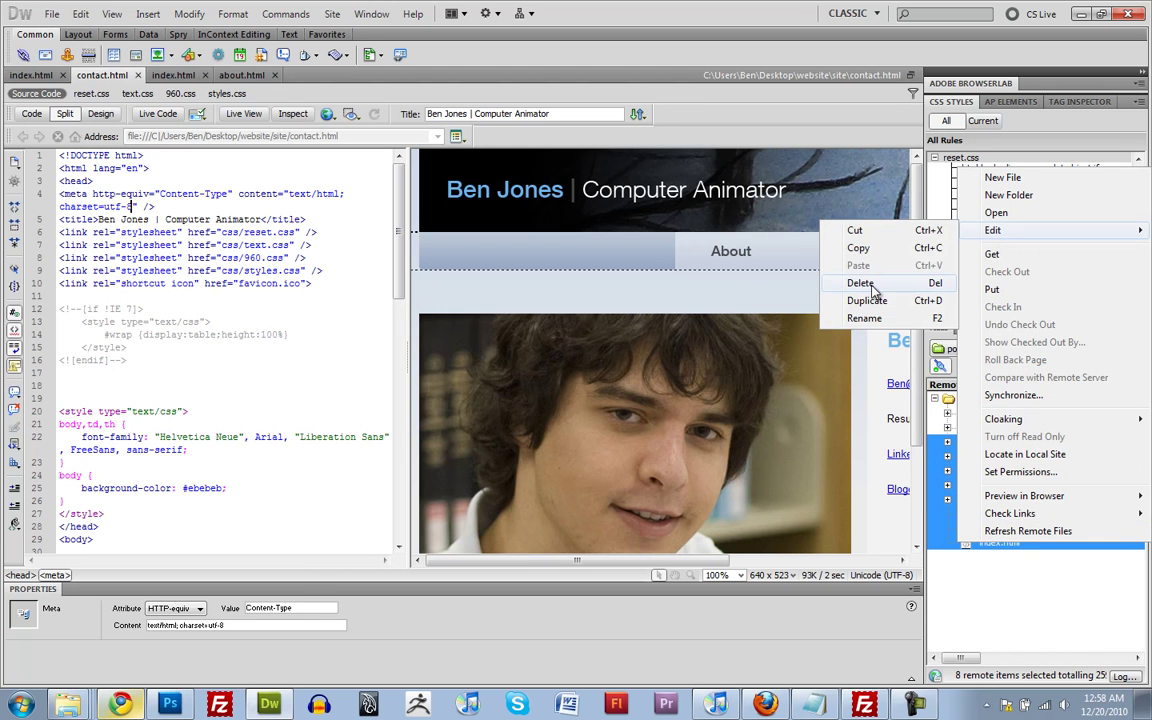
pyautogui.click(873, 288)
pyautogui.click(614, 404)
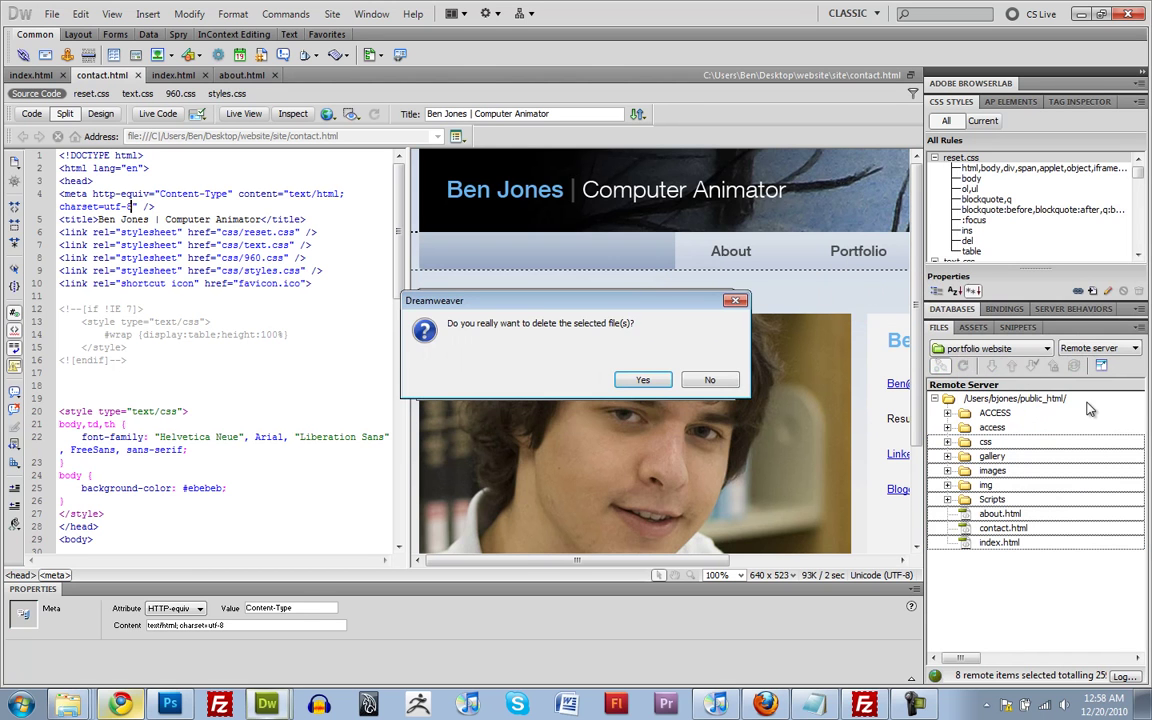
pyautogui.click(643, 380)
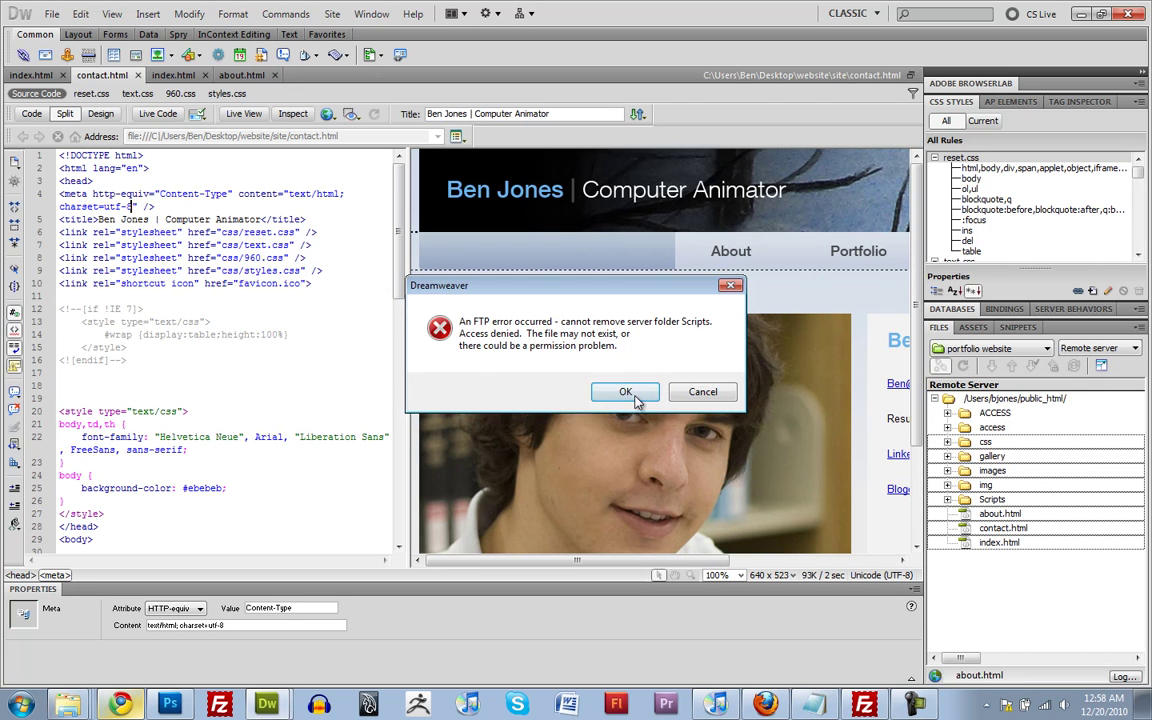
# Dismiss the Scripts, img and images folder deletion errors and close the activity report
pyautogui.click(625, 392)
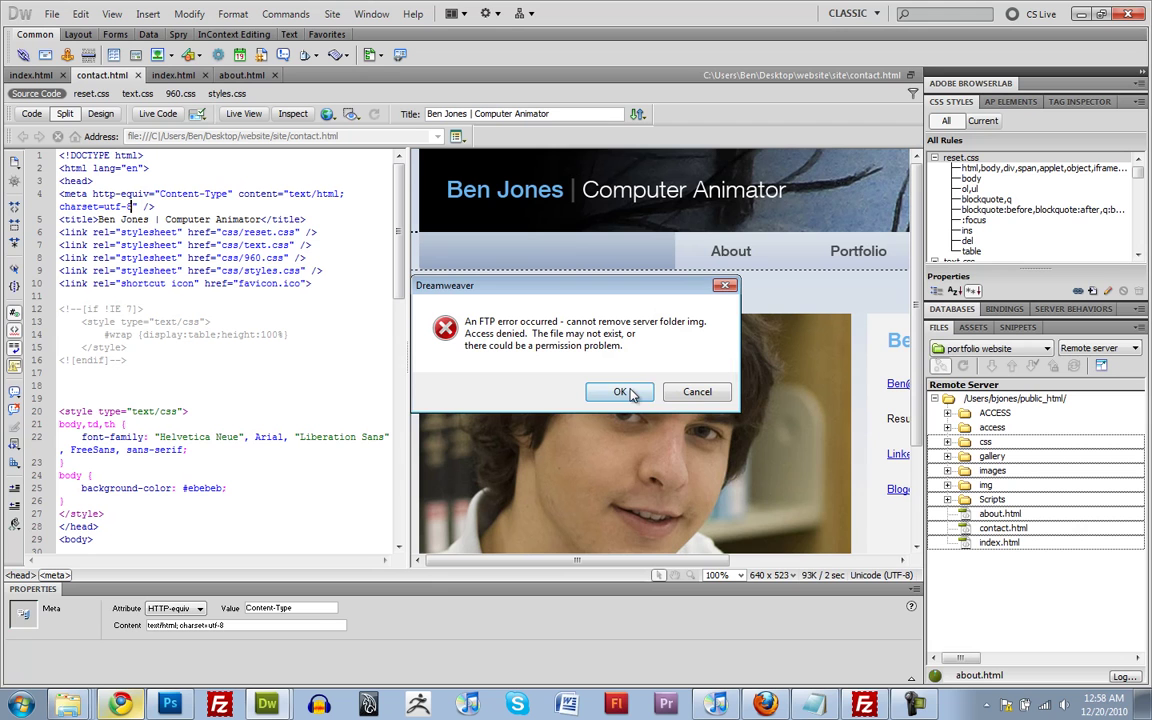
pyautogui.click(855, 692)
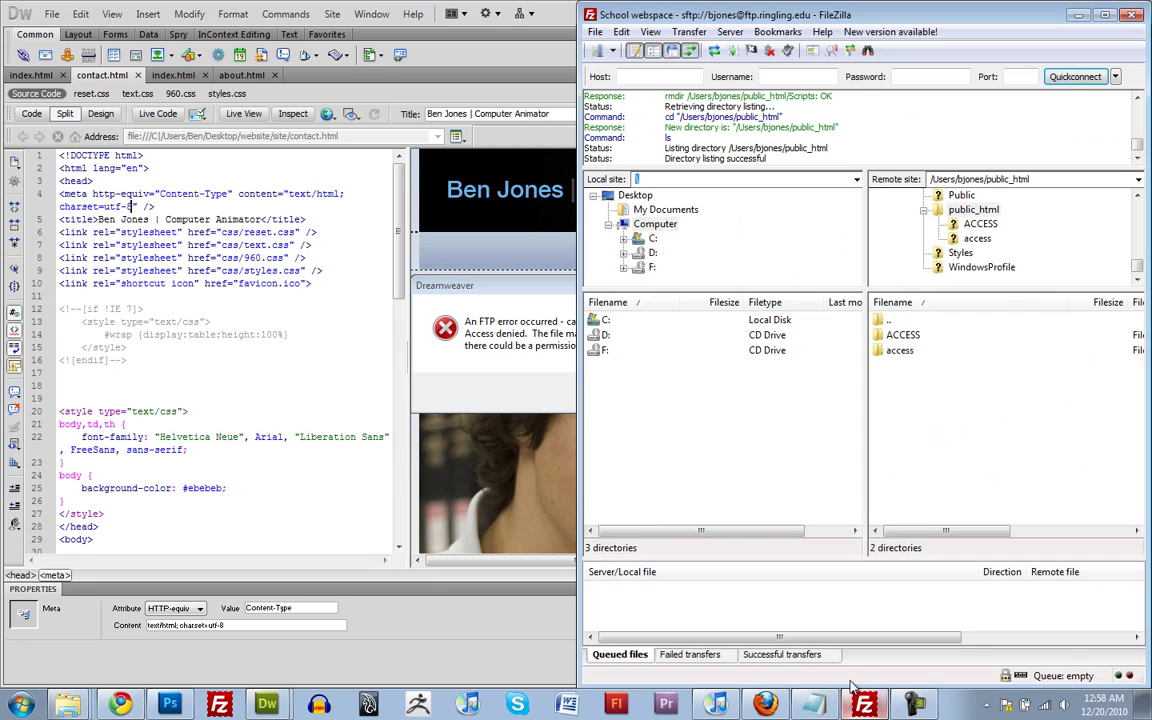
pyautogui.click(1079, 14)
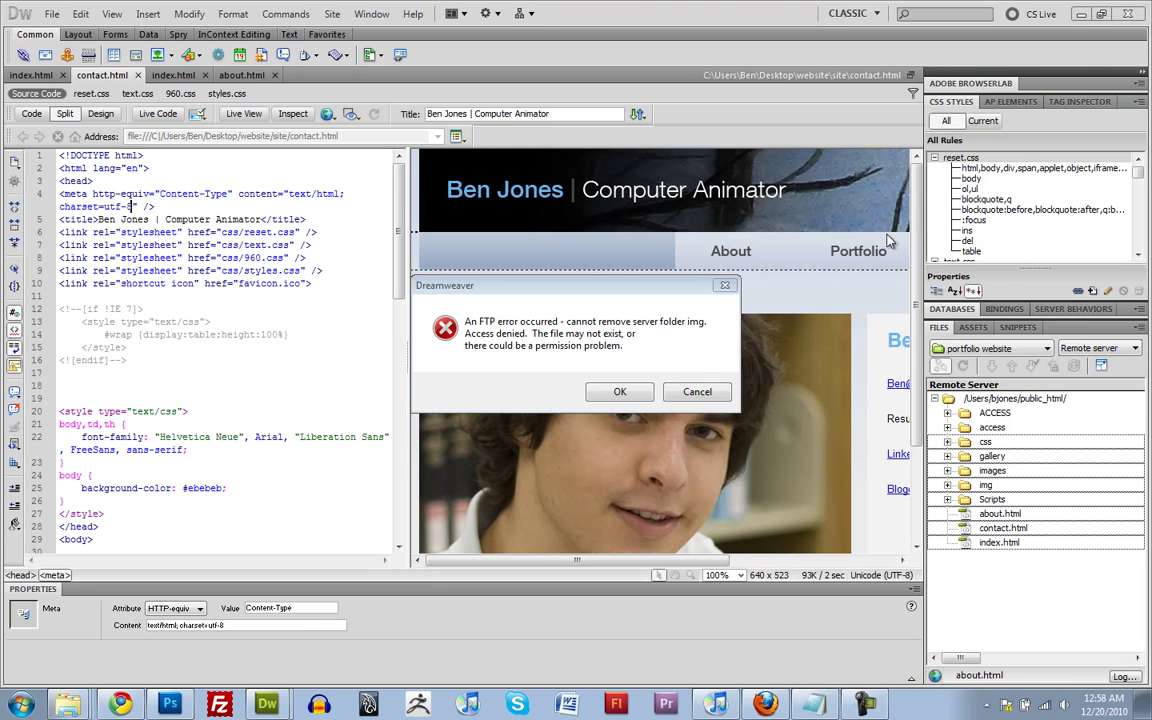
pyautogui.click(620, 392)
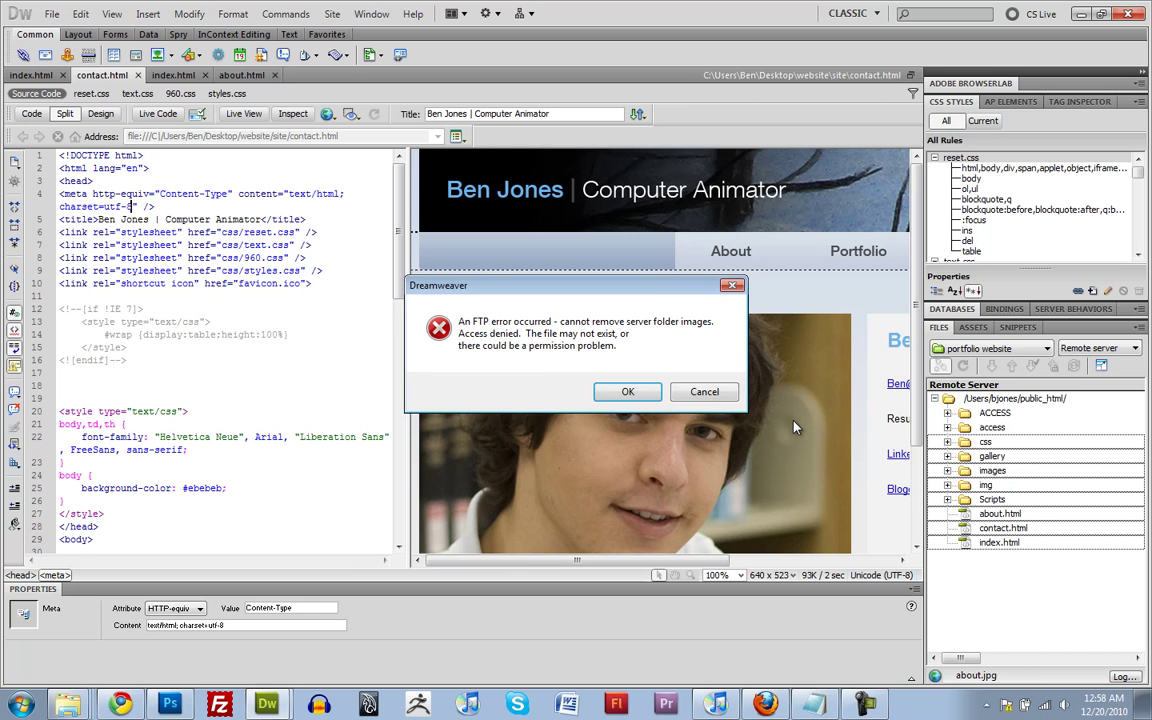
pyautogui.click(705, 392)
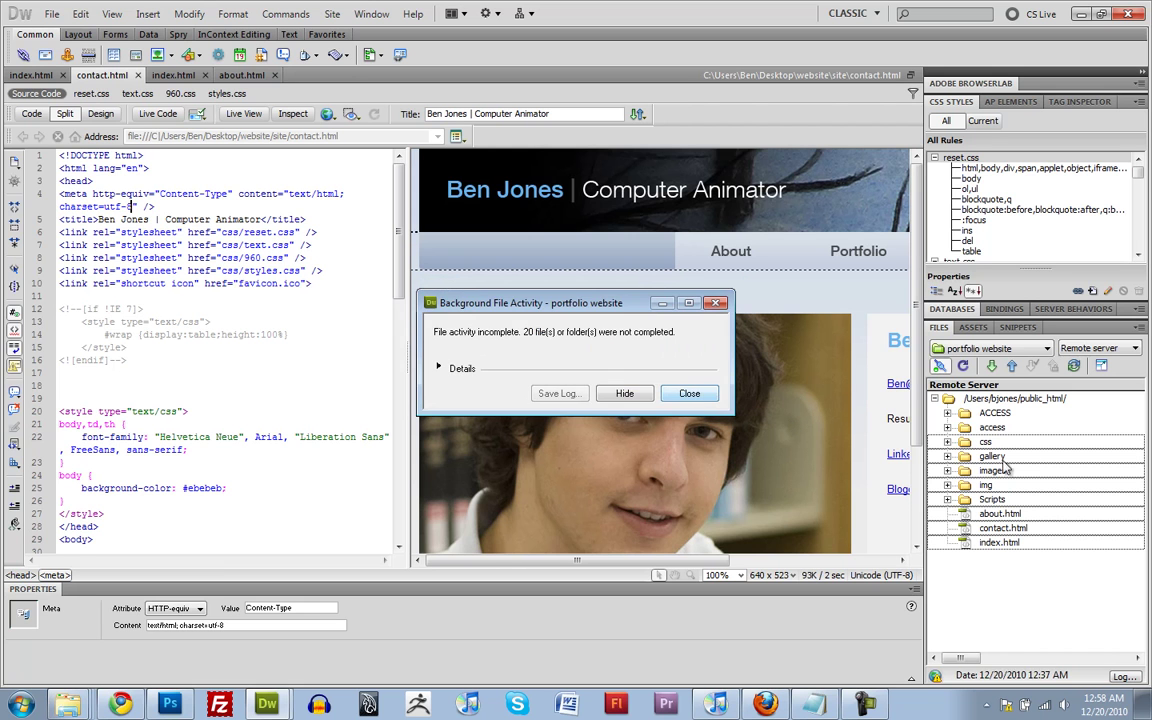
pyautogui.click(690, 393)
# Refresh the remote list, now just ACCESS and access, then switch to Local view
pyautogui.click(962, 366)
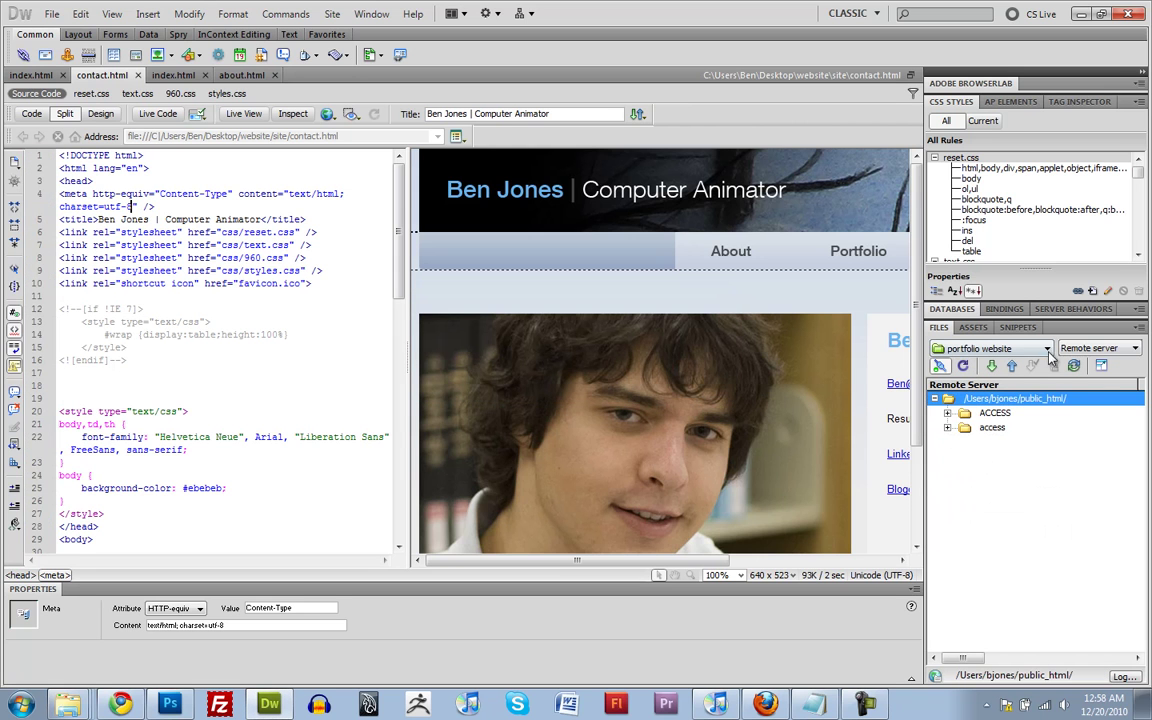
pyautogui.click(1098, 348)
pyautogui.click(1079, 364)
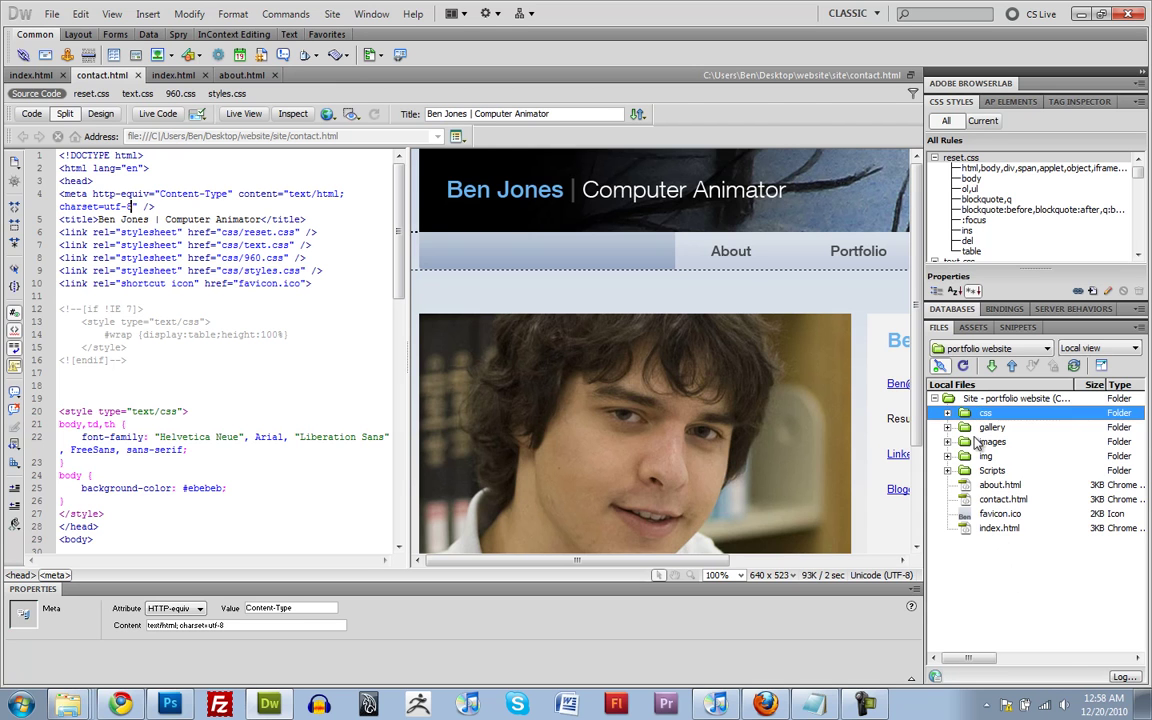
# Select all nine local site items and Put them to the server with dependent files
pyautogui.hotkey('ctrl', 'a')
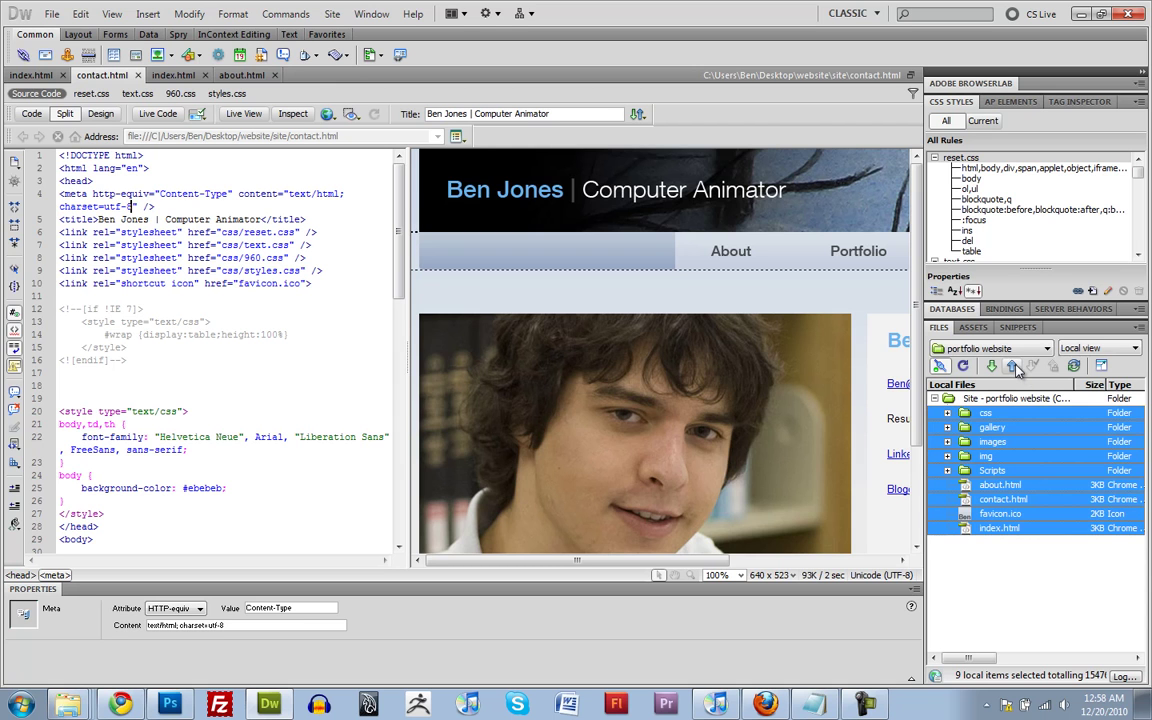
pyautogui.click(1013, 366)
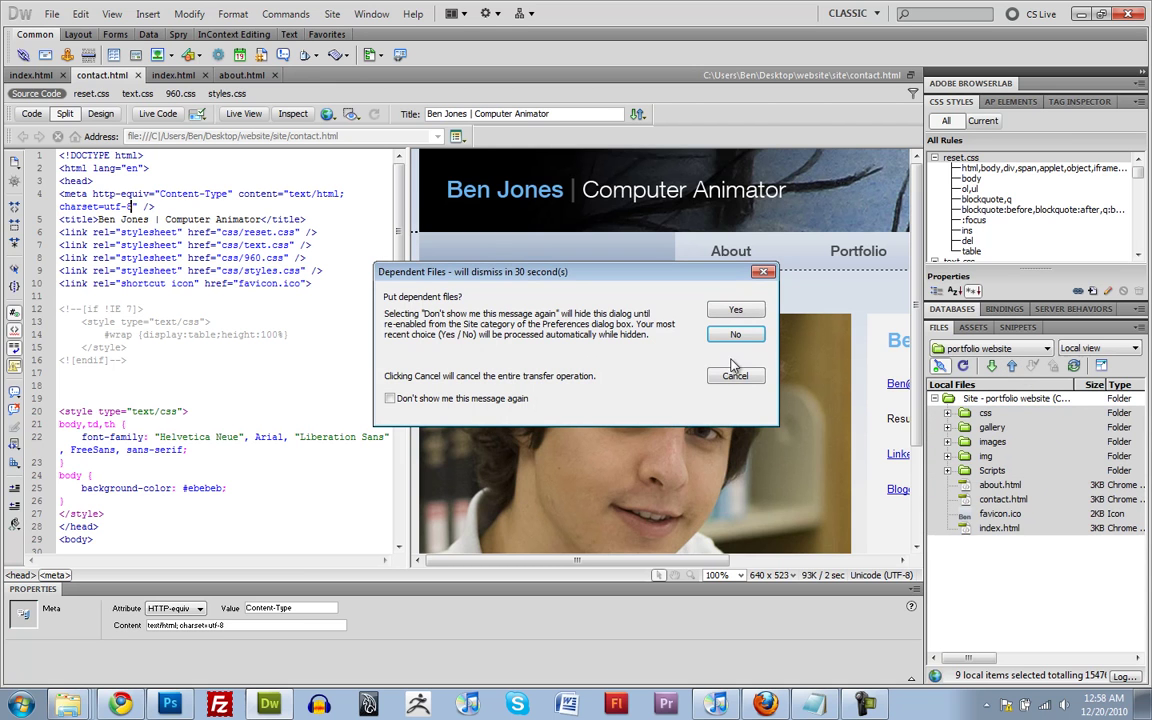
pyautogui.click(735, 310)
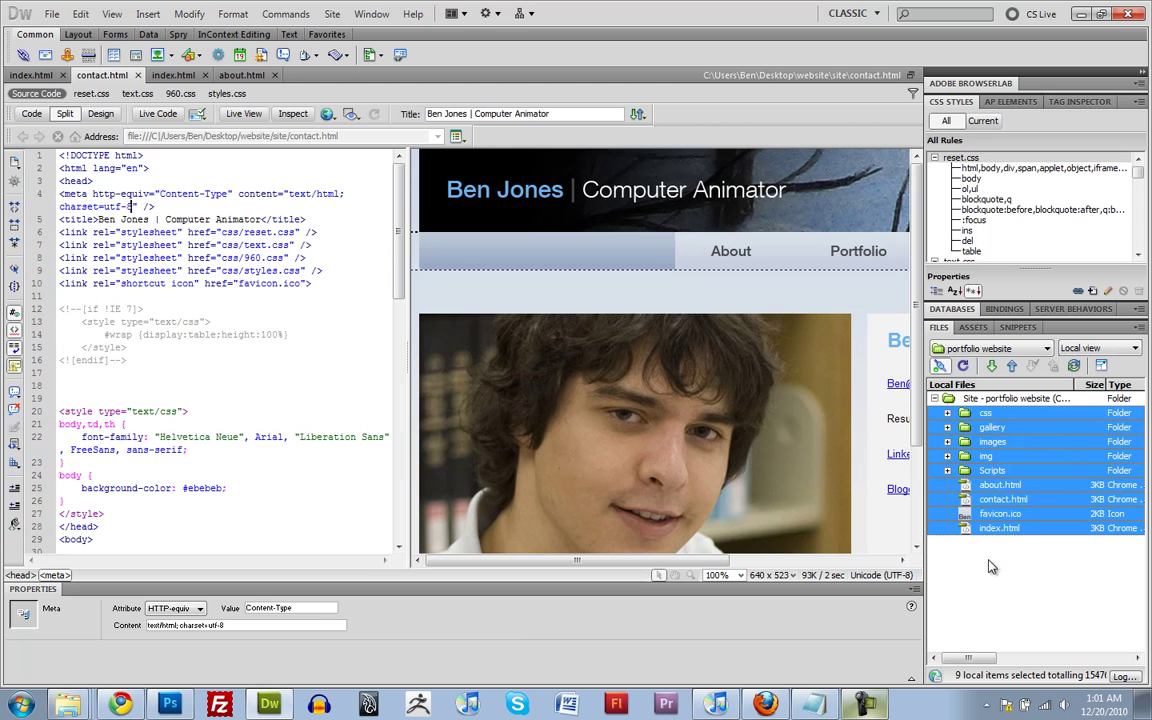
pyautogui.click(1000, 513)
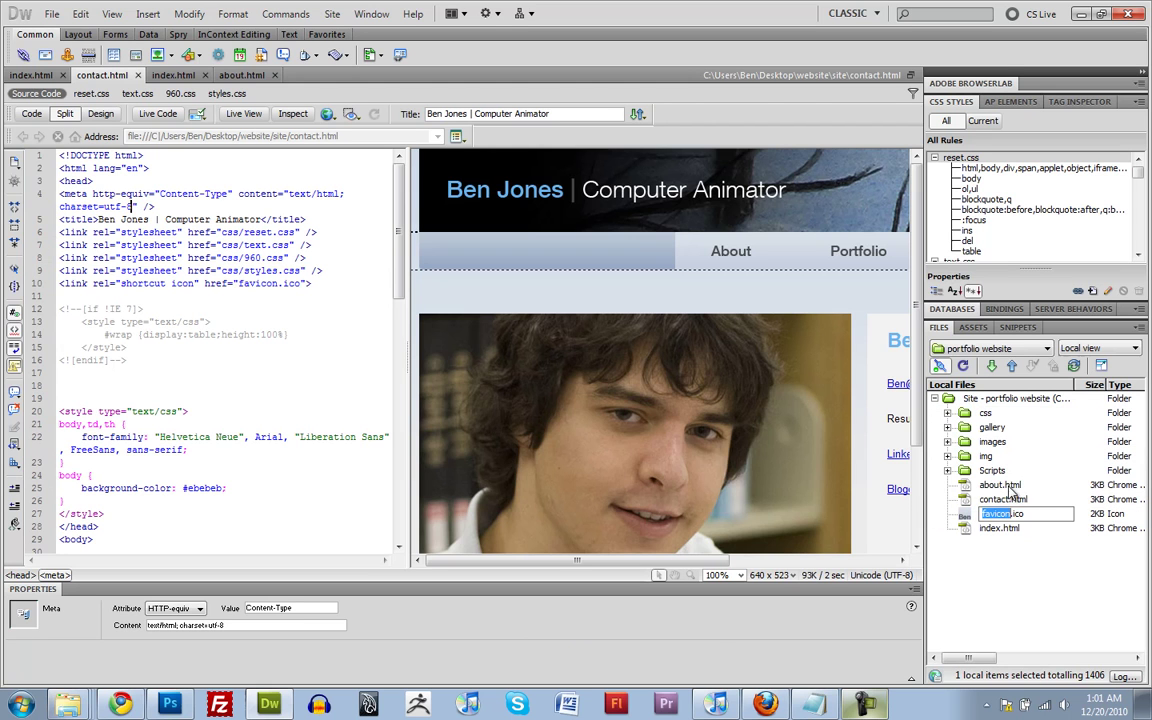
pyautogui.click(1008, 485)
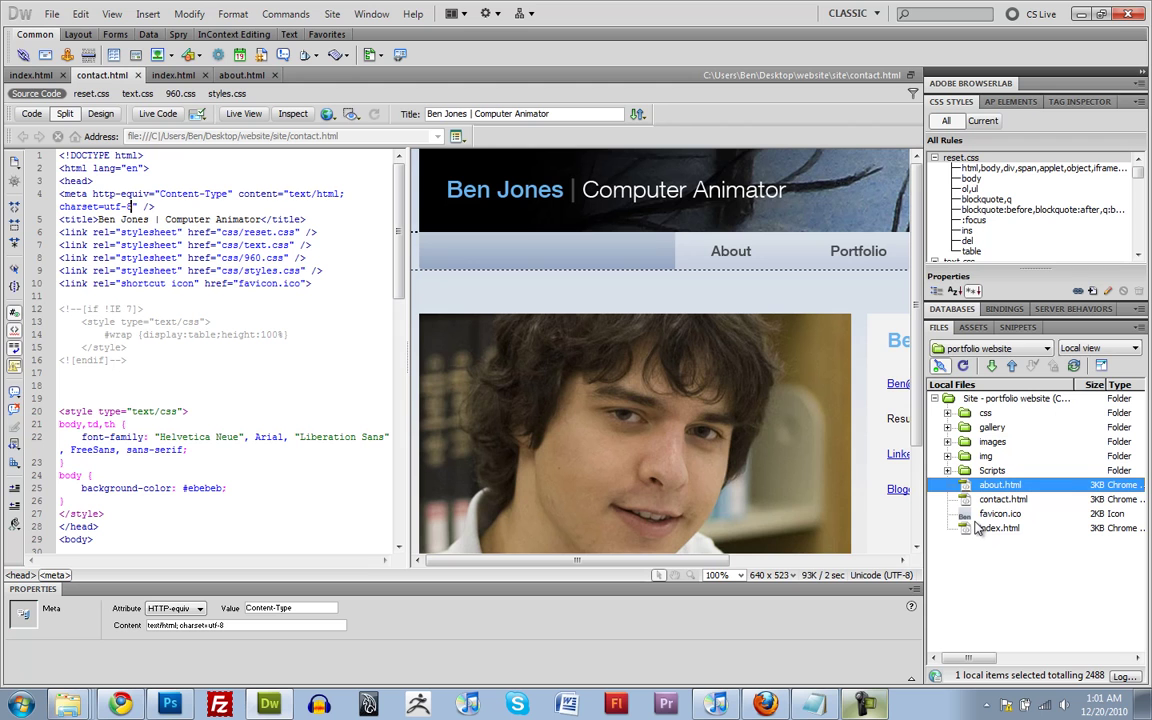
pyautogui.click(972, 530)
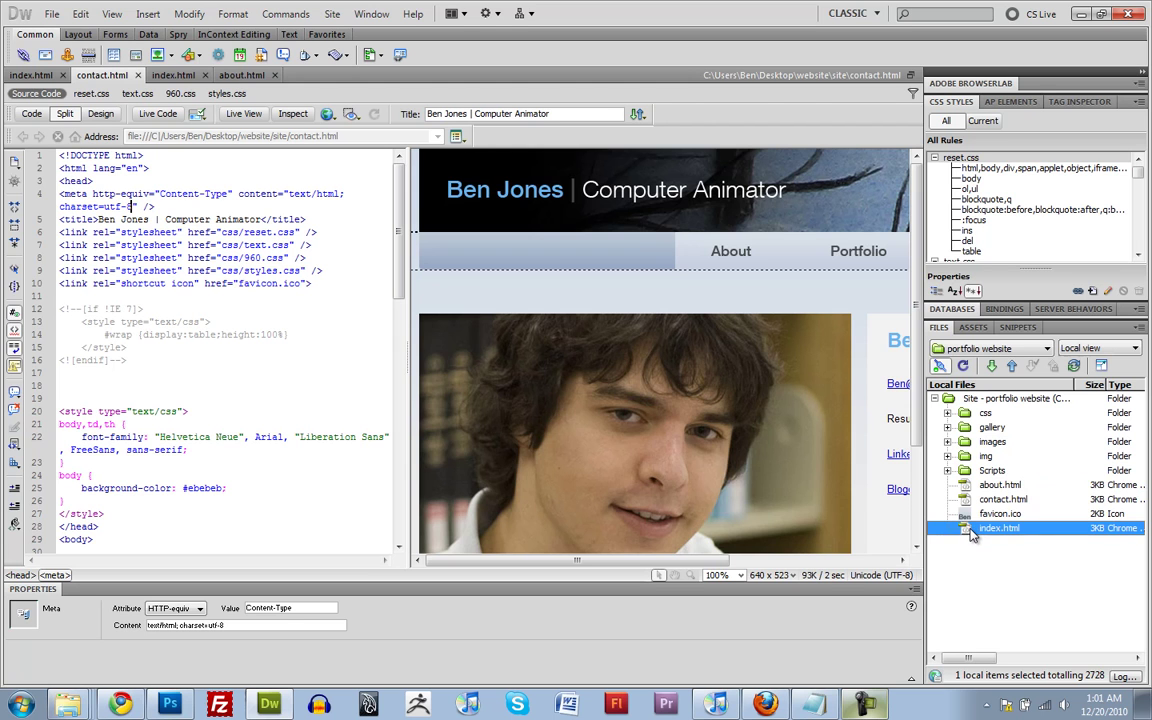
# Switch the Files panel to Remote server and set the remote index.html permissions to 755
pyautogui.rightClick(972, 535)
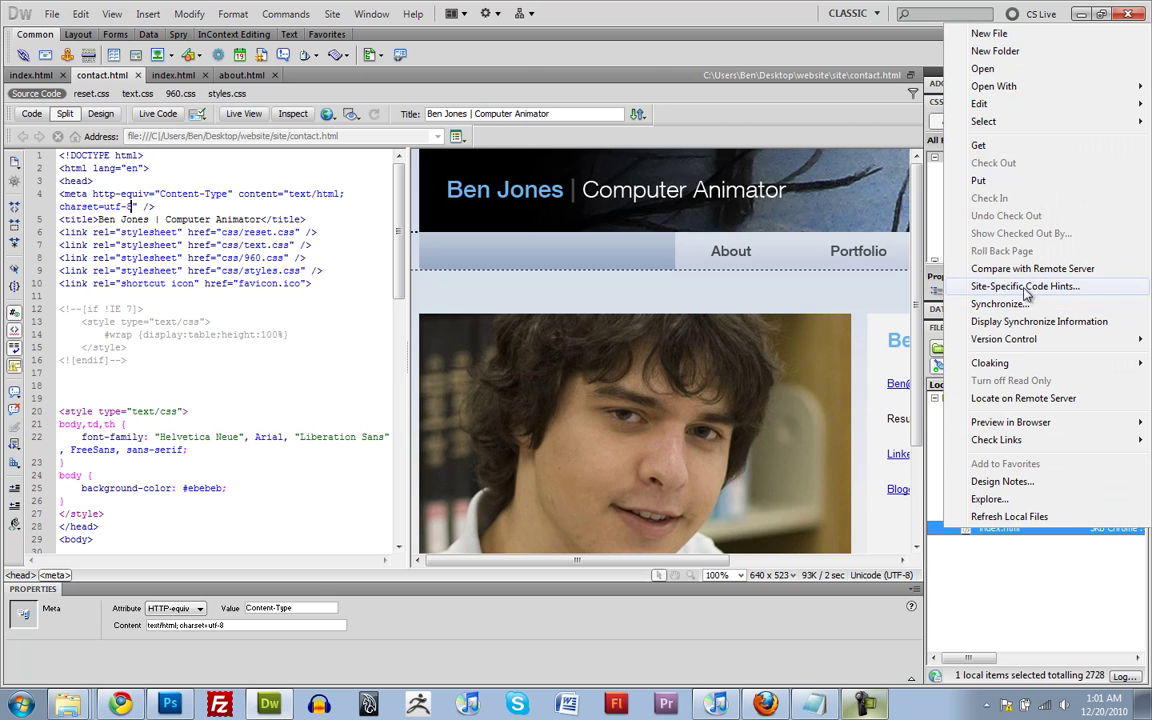
pyautogui.click(1028, 598)
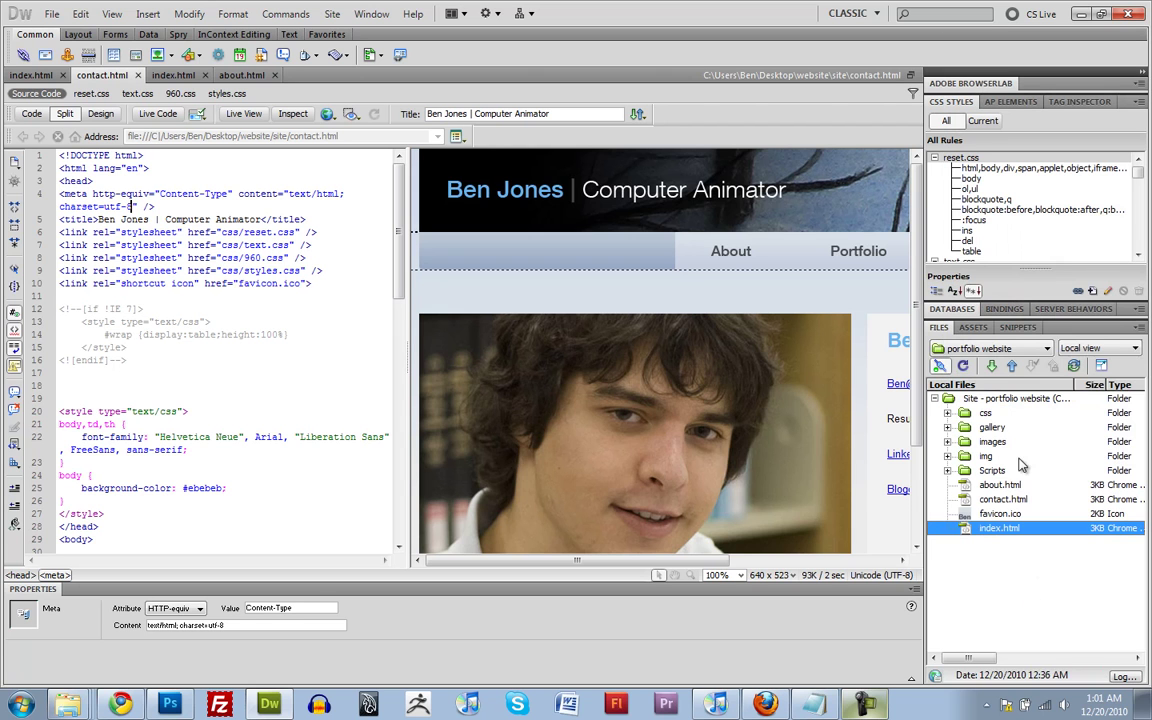
pyautogui.click(1098, 348)
pyautogui.click(1096, 366)
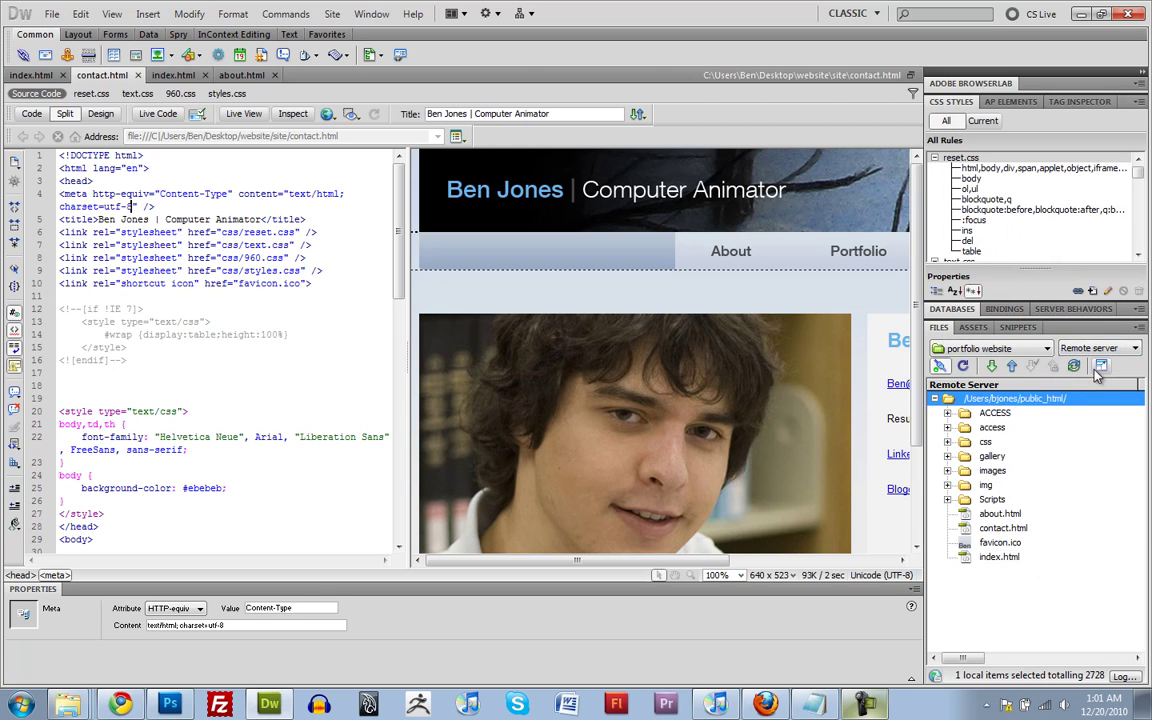
pyautogui.rightClick(967, 558)
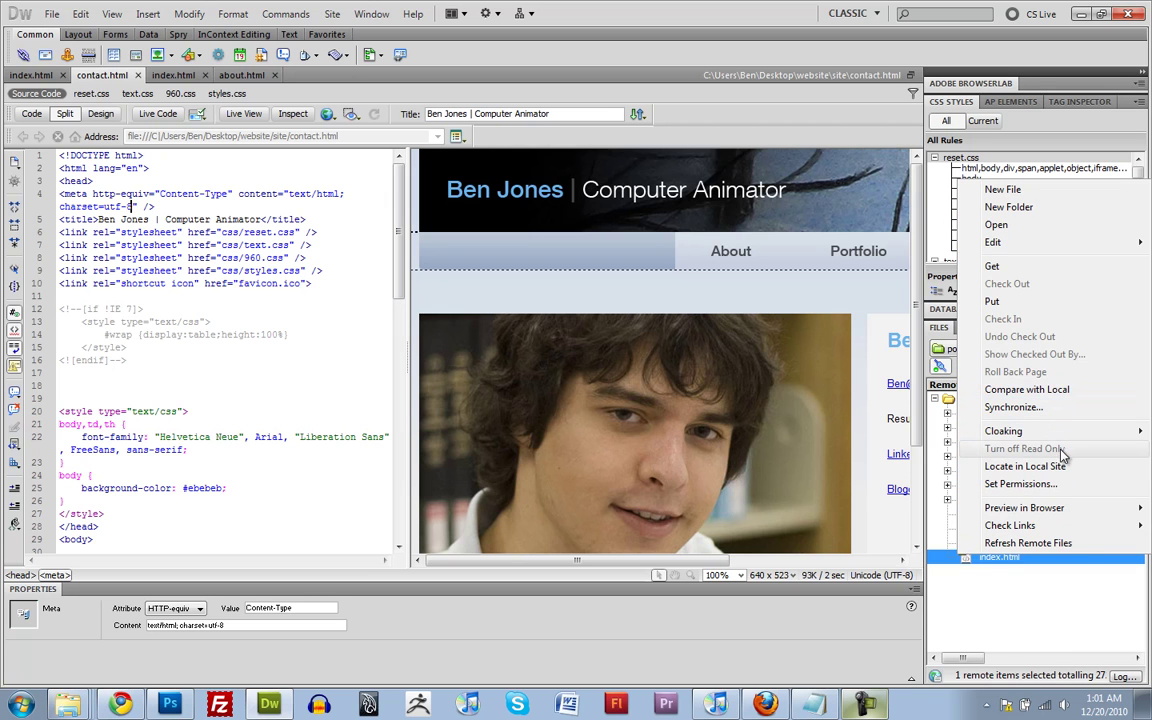
pyautogui.click(1020, 483)
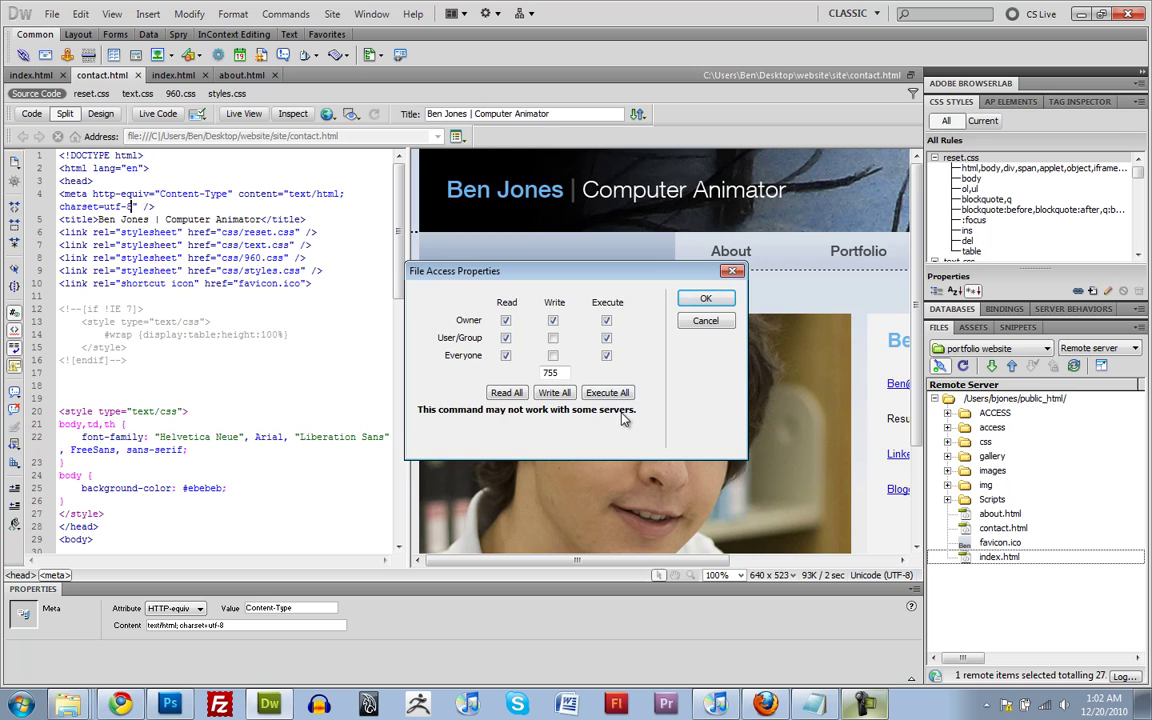
pyautogui.click(705, 298)
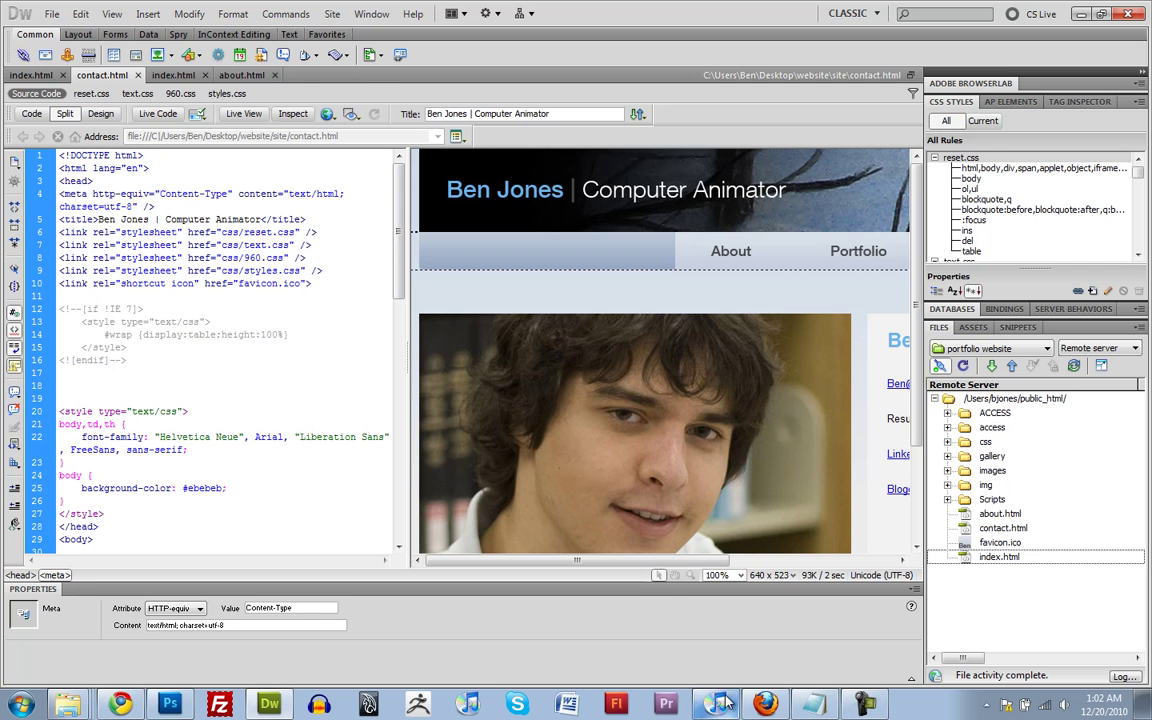
pyautogui.click(120, 704)
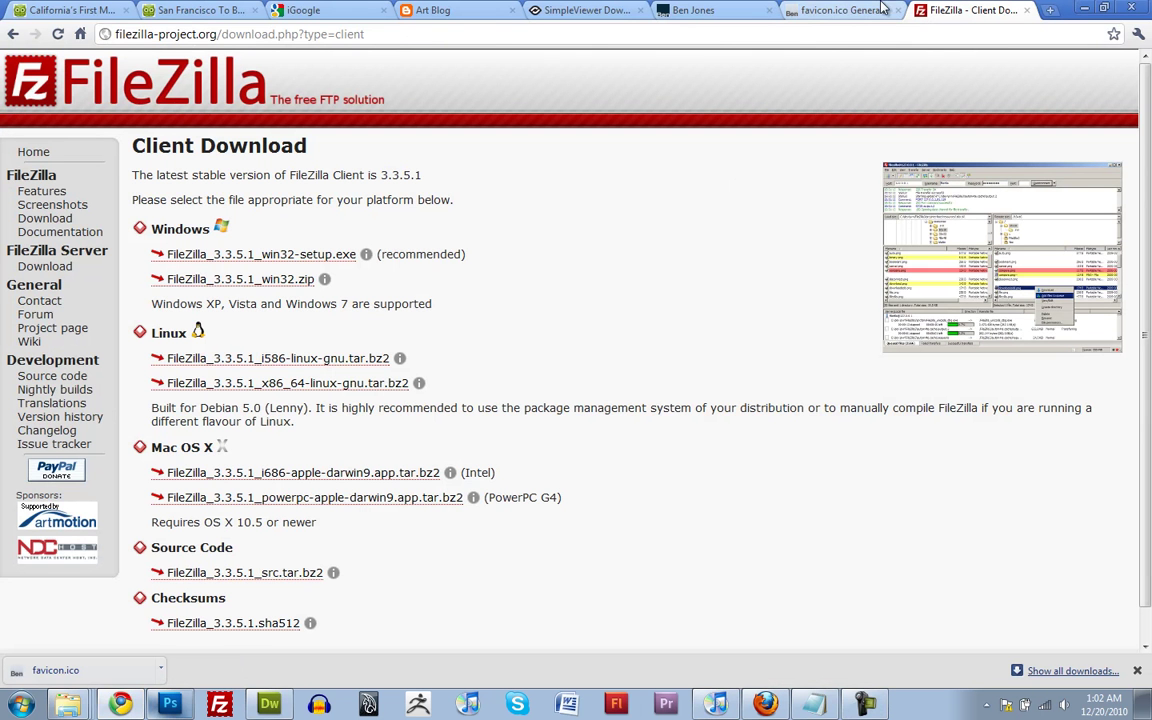
pyautogui.click(827, 39)
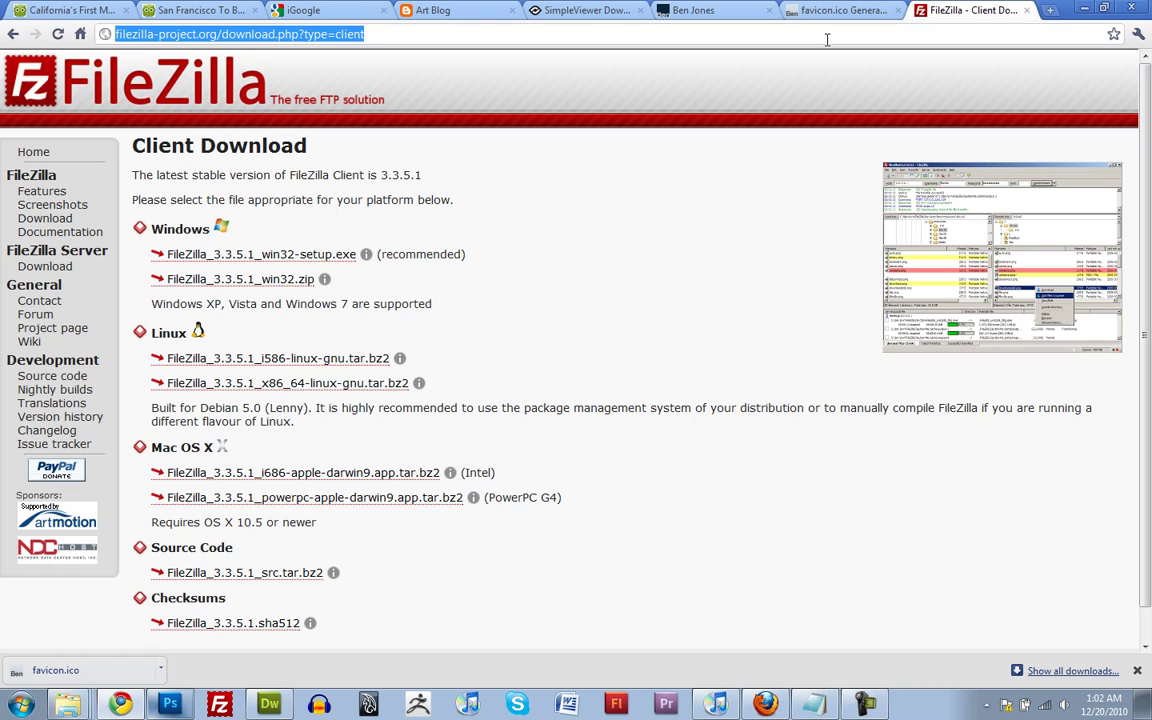
pyautogui.write('www.')
pyautogui.press('Right')
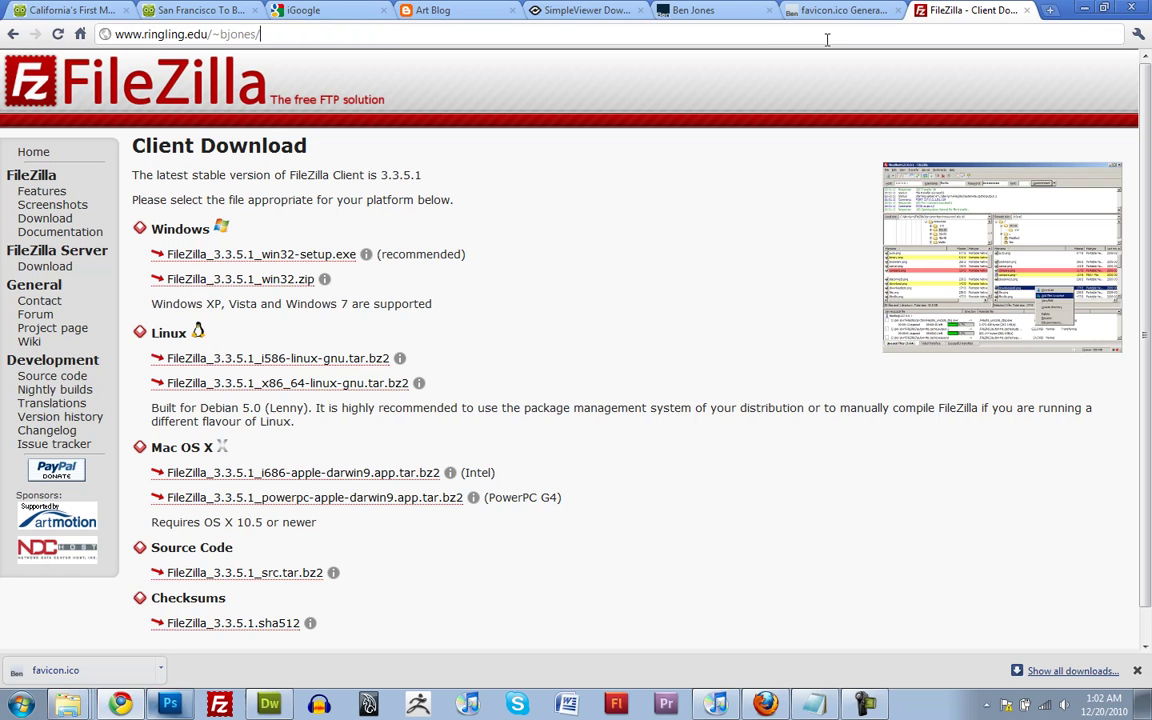
pyautogui.press('Return')
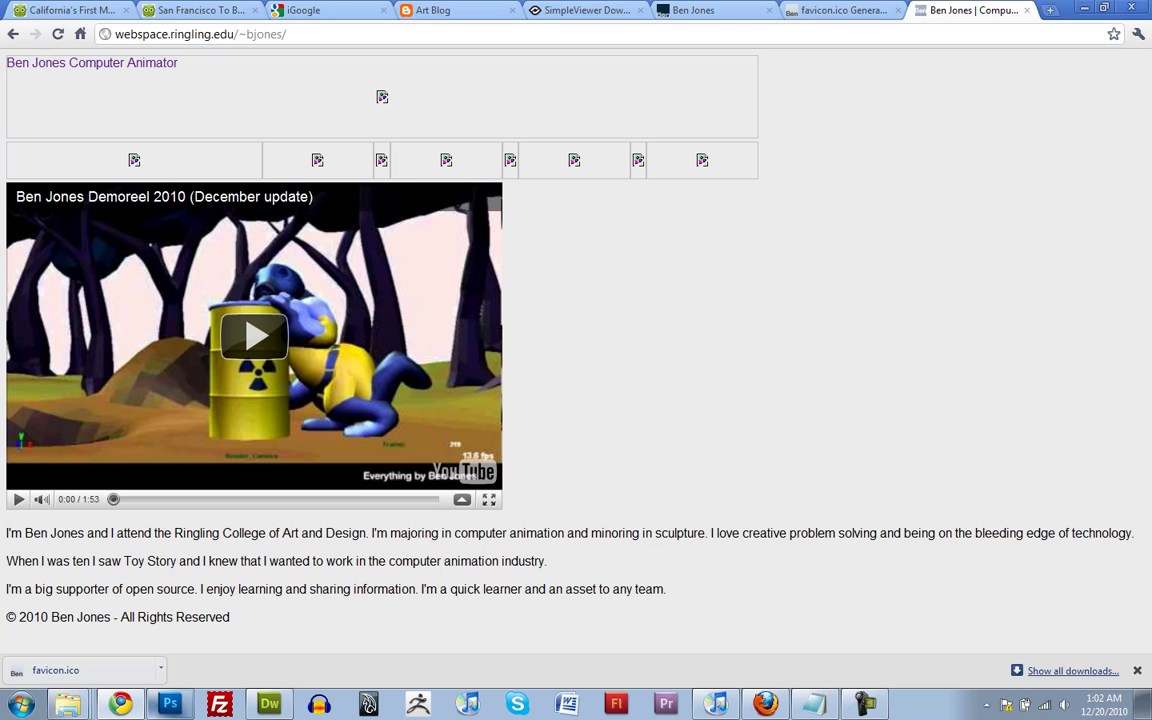
# In Dreamweaver, set 755 permissions on the remote items from css through favicon.ico
pyautogui.hotkey('alt', 'Tab')
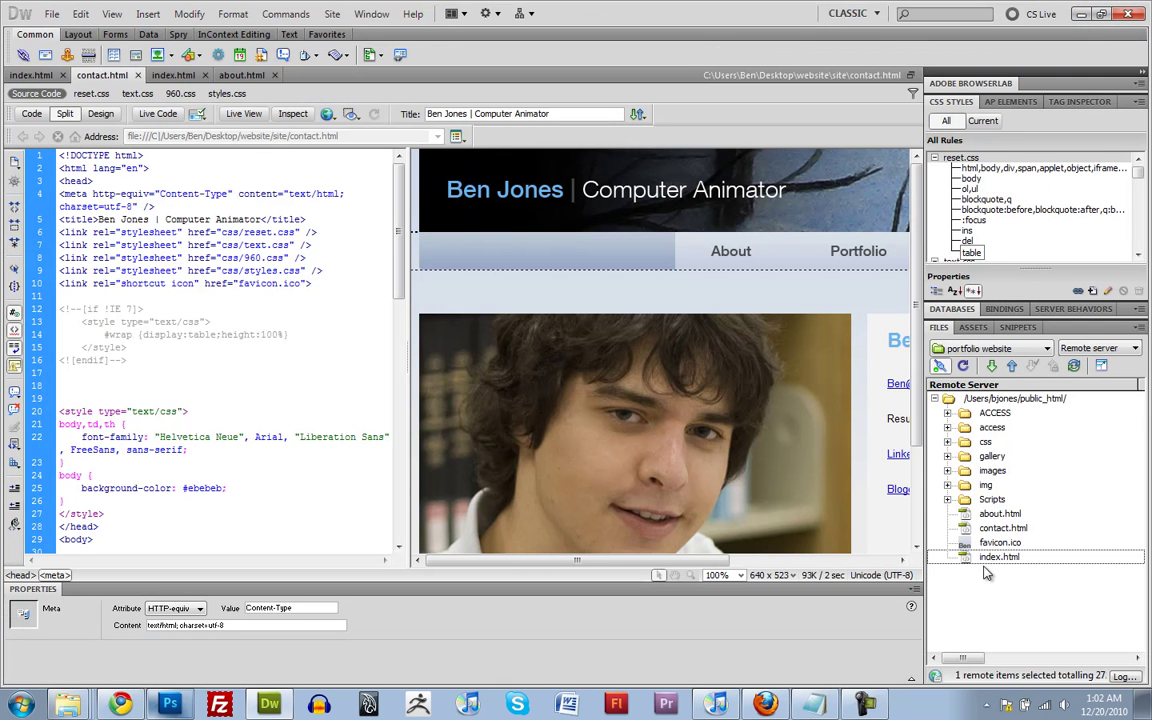
pyautogui.click(1002, 543)
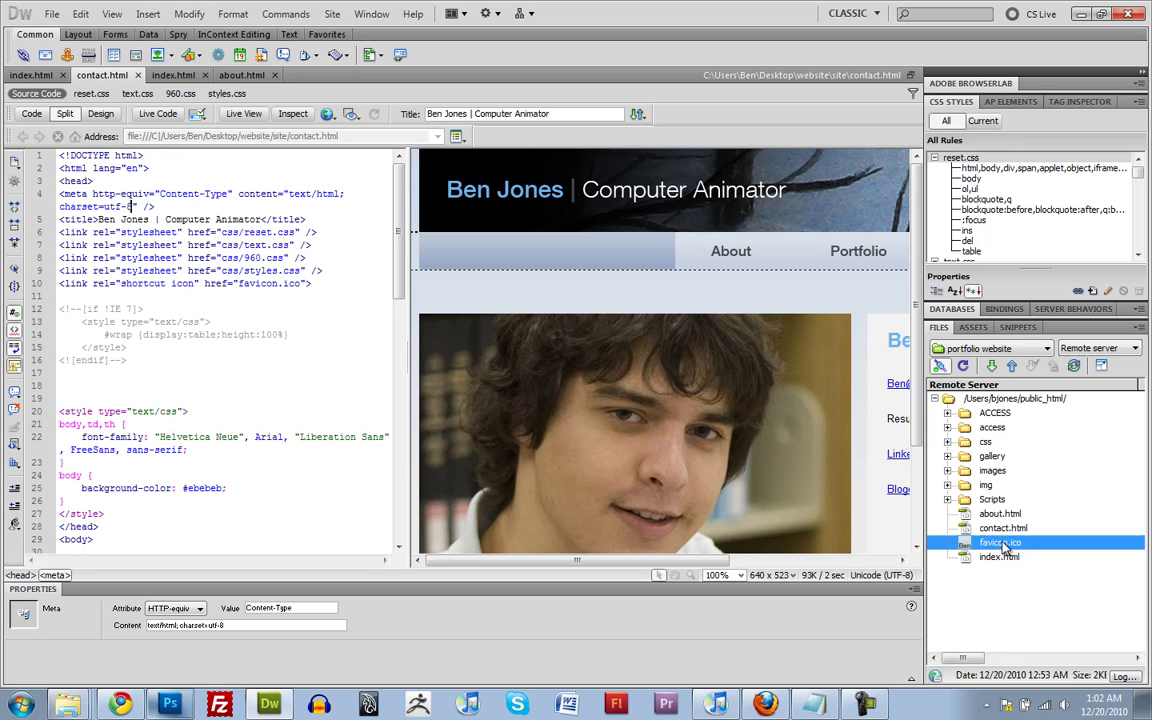
pyautogui.keyDown('shift'); pyautogui.click(992, 445); pyautogui.keyUp('shift')
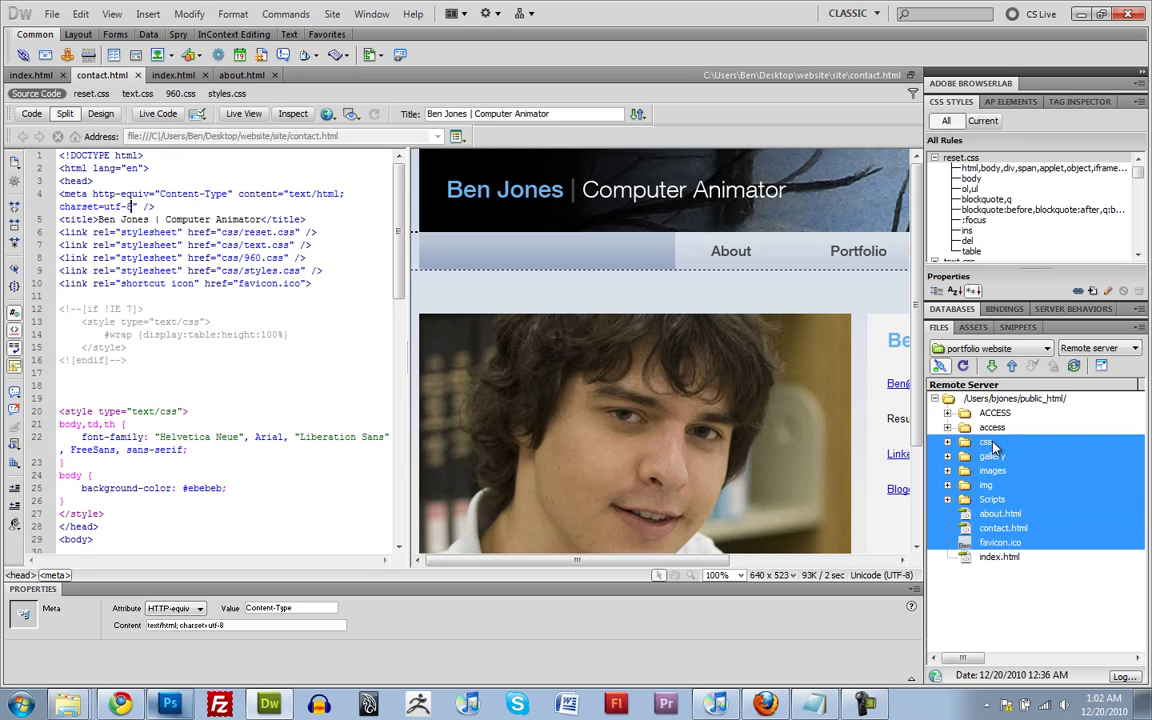
pyautogui.rightClick(1035, 462)
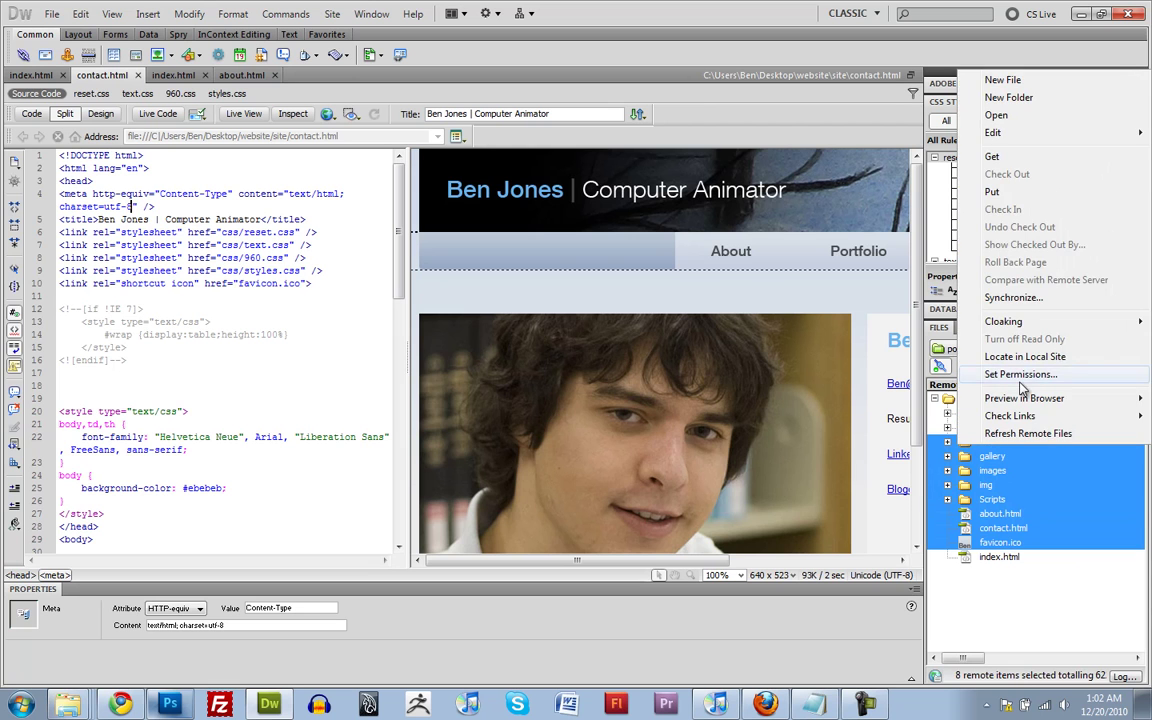
pyautogui.click(990, 380)
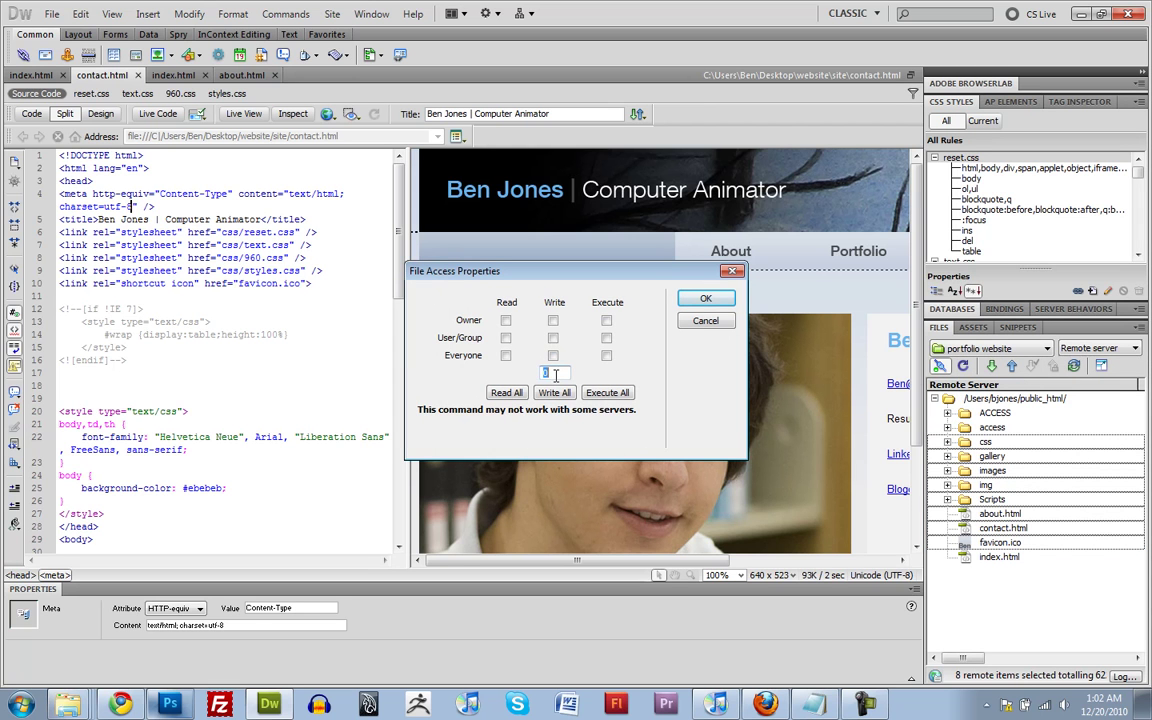
pyautogui.click(705, 298)
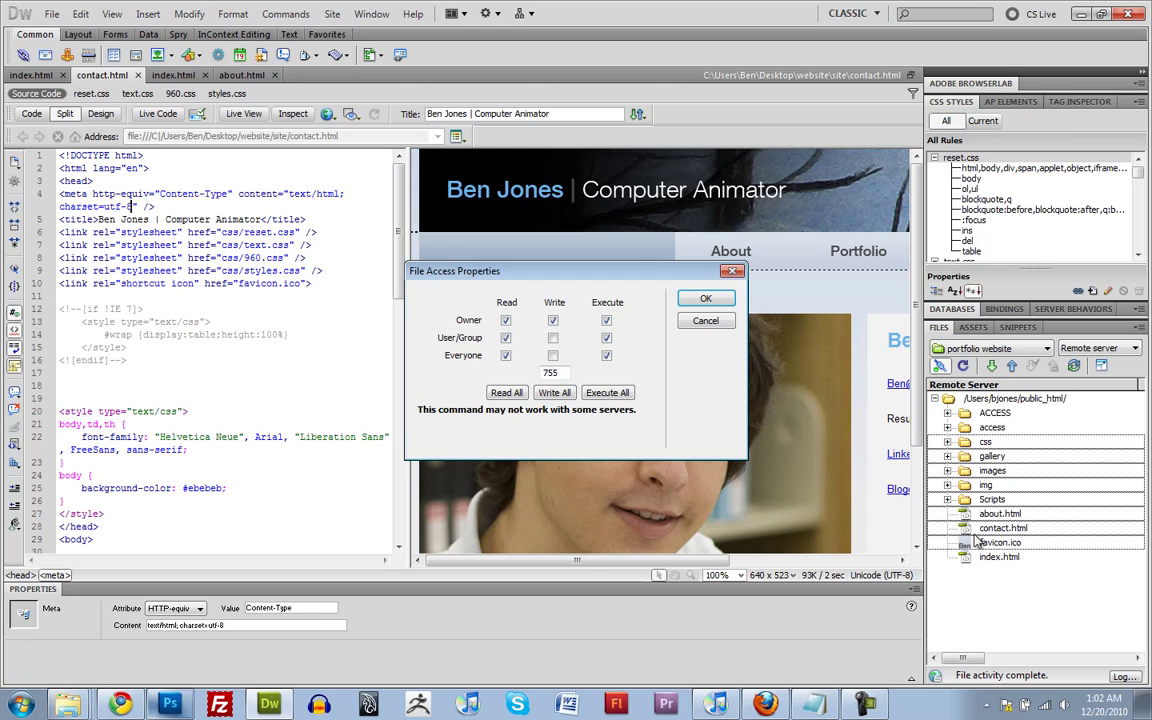
pyautogui.click(706, 299)
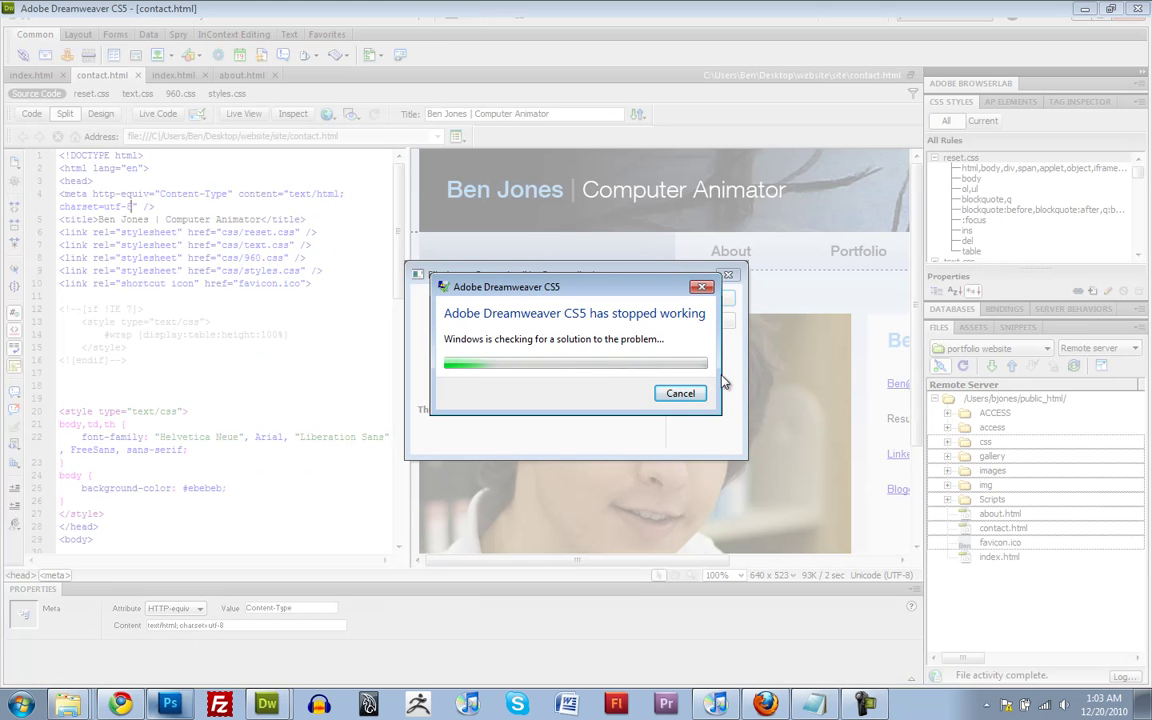
# Dismiss both crash reports, close Notepad without saving, and launch FileZilla
pyautogui.click(681, 393)
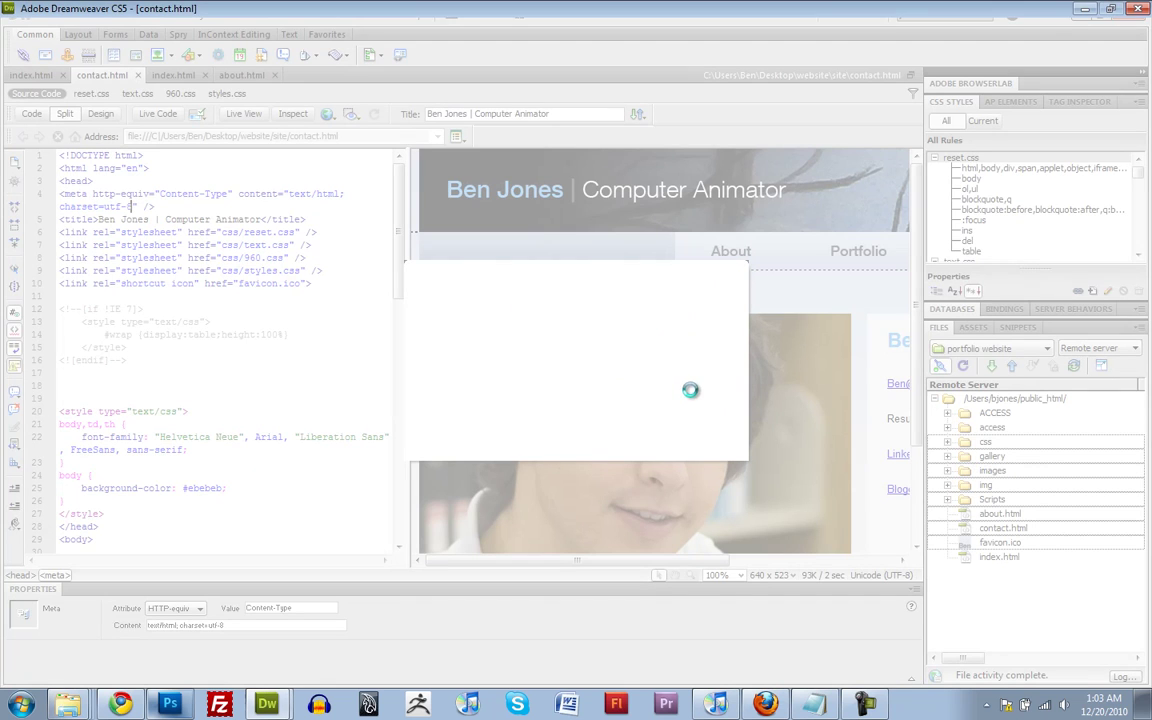
pyautogui.click(677, 367)
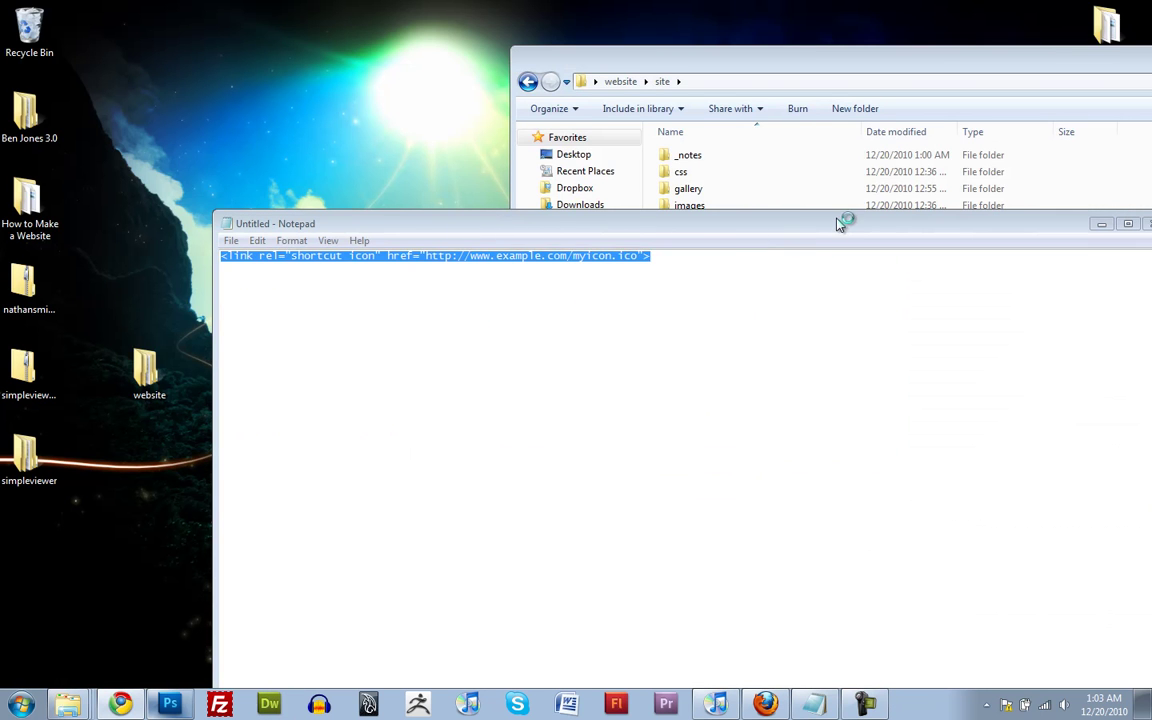
pyautogui.moveTo(812, 228); pyautogui.dragTo(528, 171)
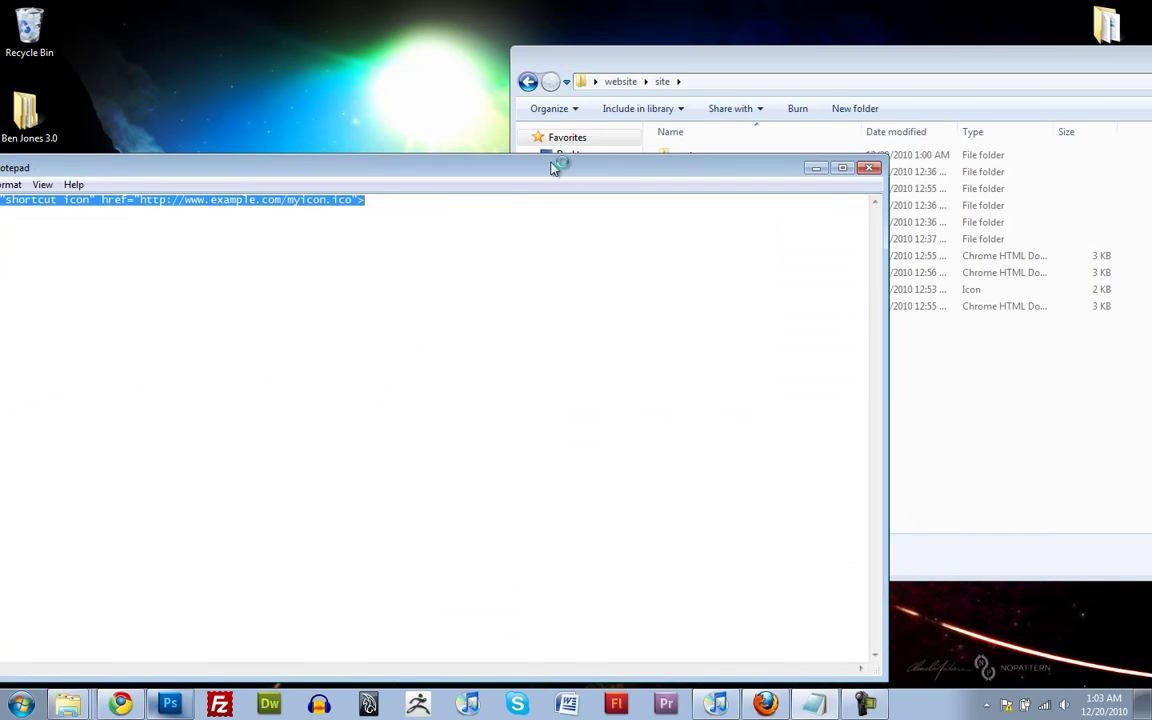
pyautogui.click(871, 169)
pyautogui.click(606, 354)
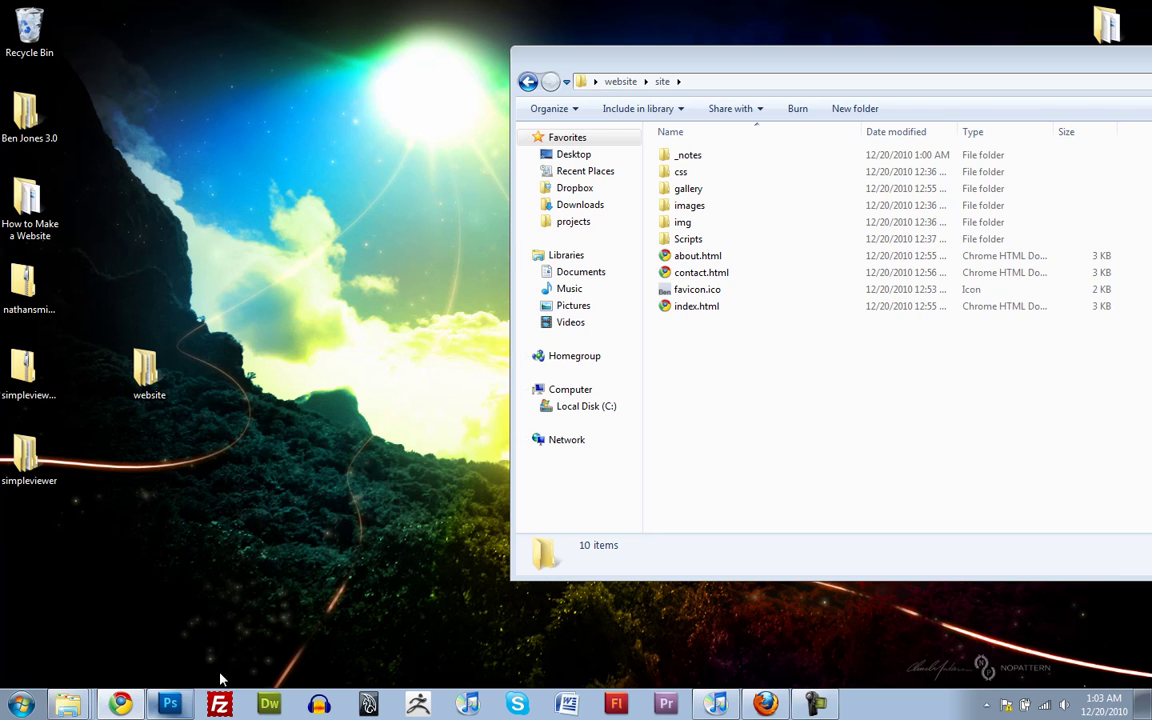
pyautogui.click(220, 704)
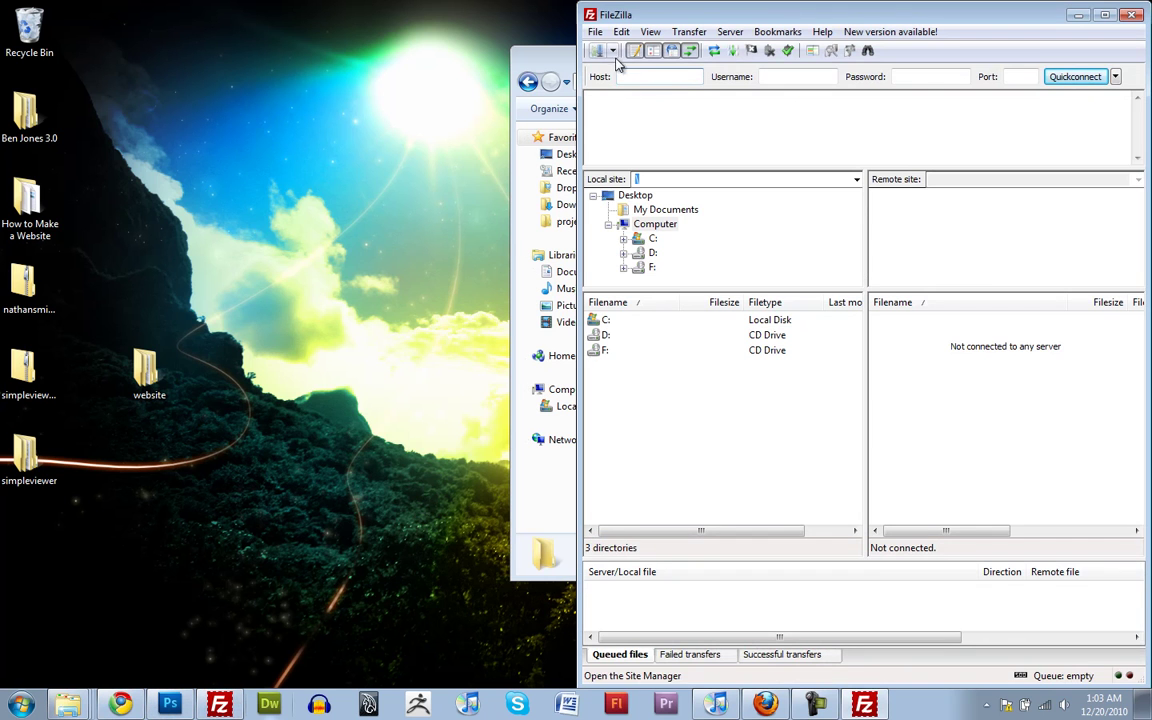
# Connect to the saved School webspace site and open the public_html folder
pyautogui.click(612, 50)
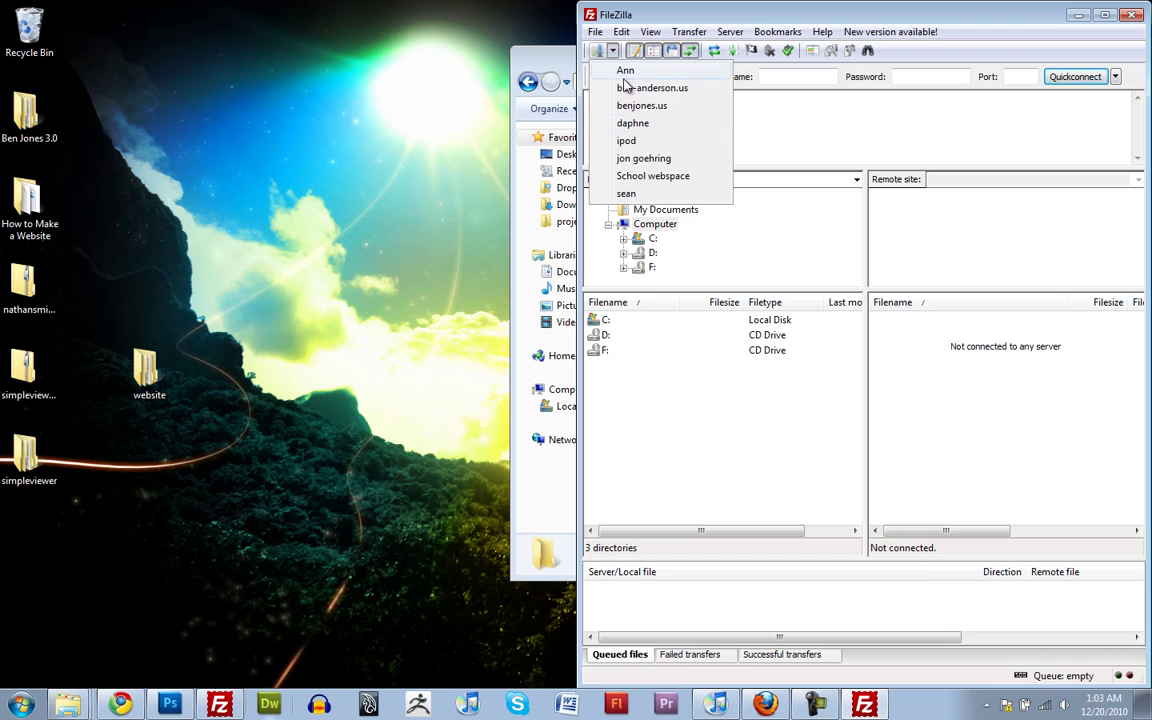
pyautogui.click(662, 176)
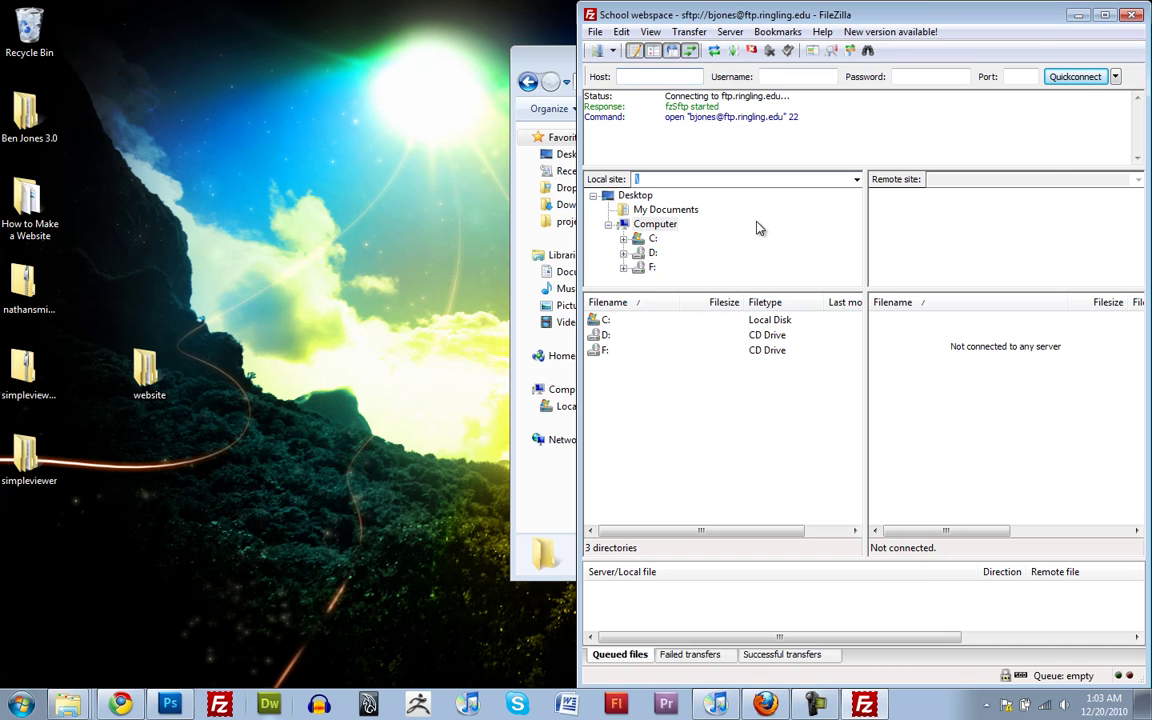
pyautogui.click(940, 441)
pyautogui.scroll(-6, 960, 468)
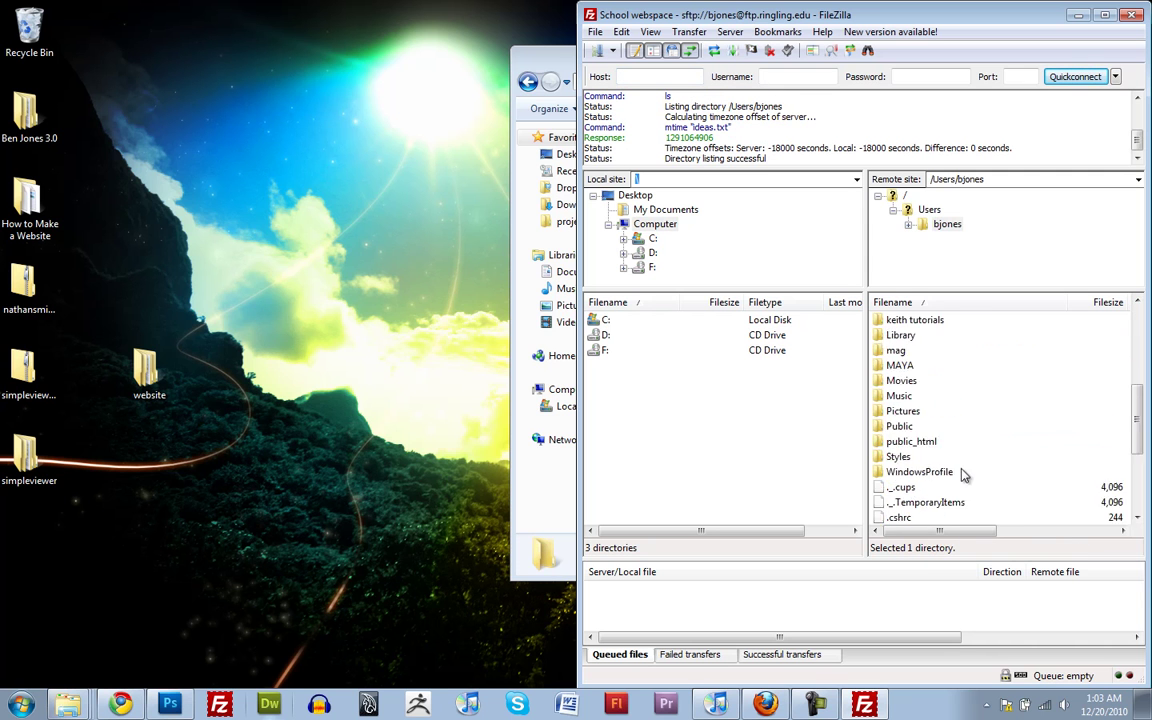
pyautogui.scroll(2, 960, 468)
pyautogui.doubleClick(896, 366)
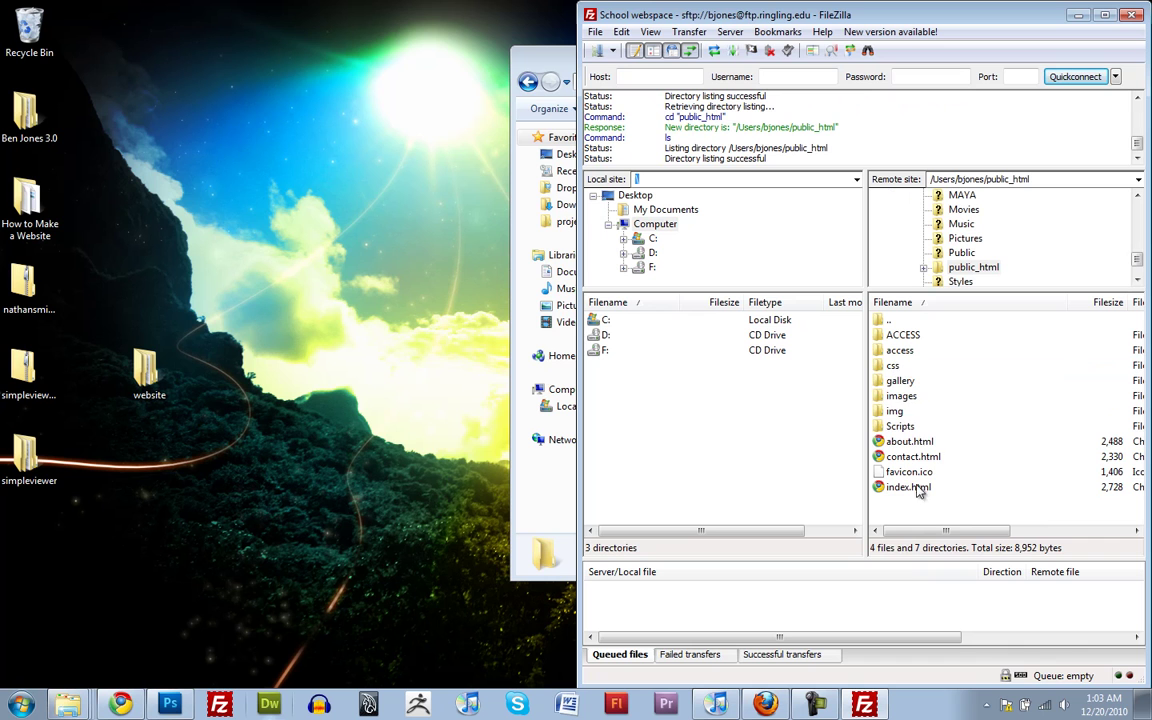
# Select the remote items from css to index.html and bring up their context menu
pyautogui.moveTo(911, 511); pyautogui.dragTo(902, 373)
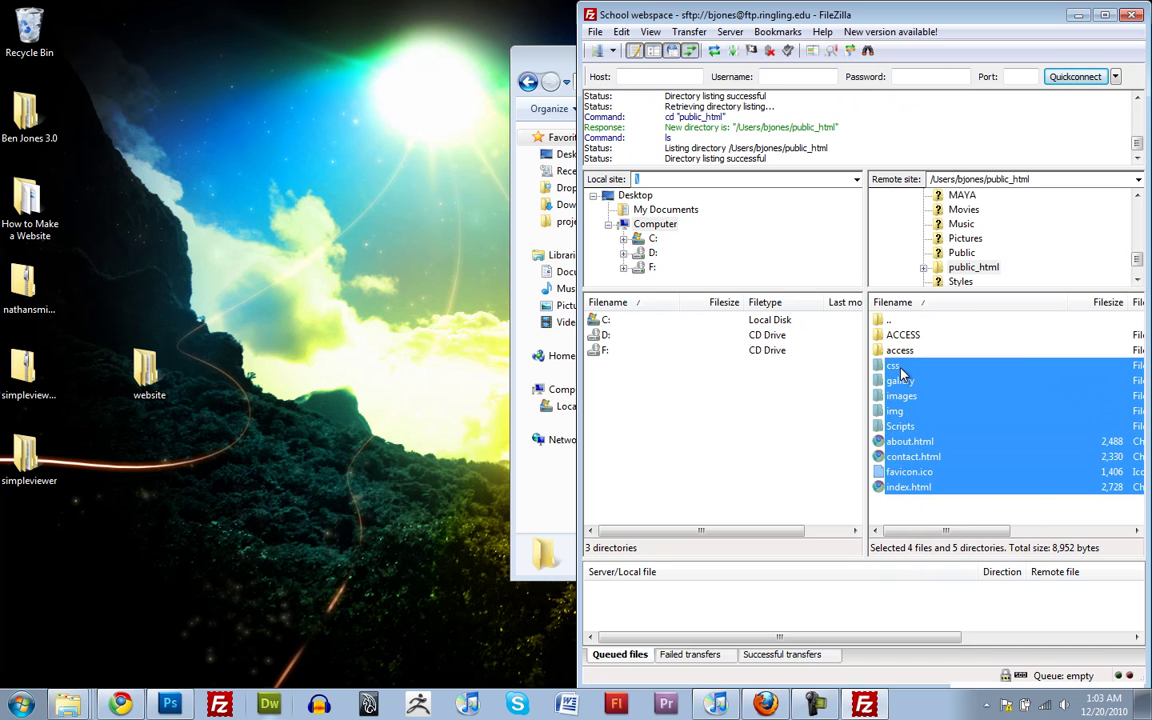
pyautogui.rightClick(900, 374)
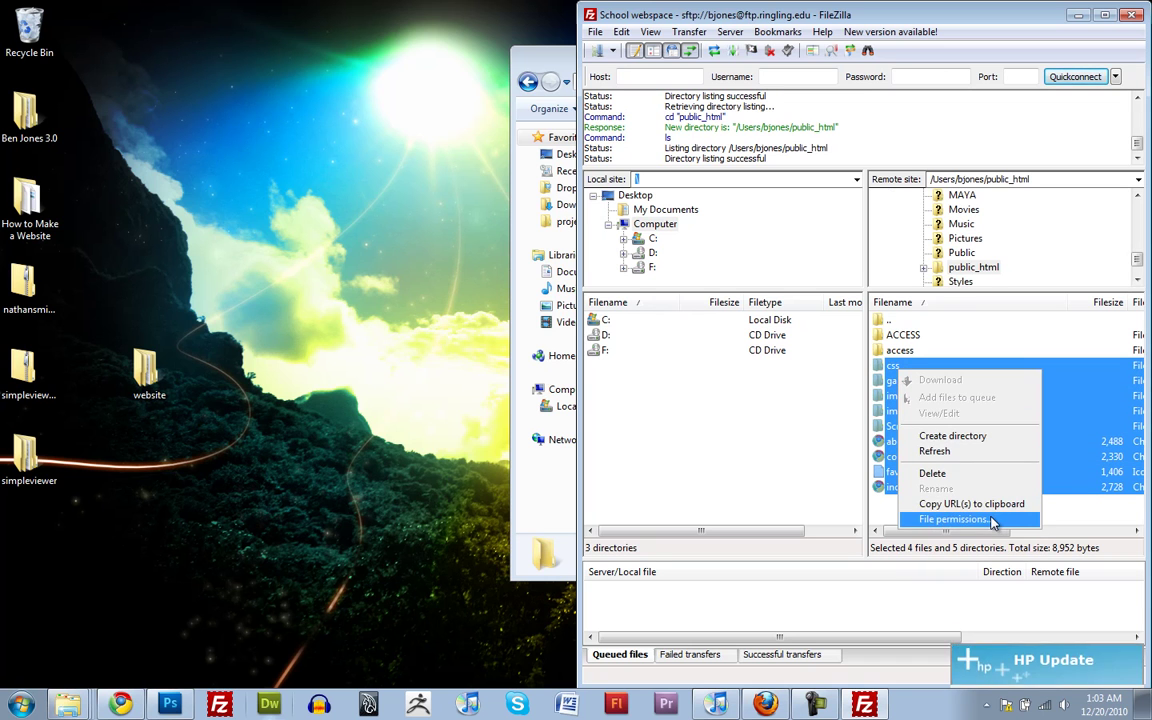
pyautogui.click(972, 612)
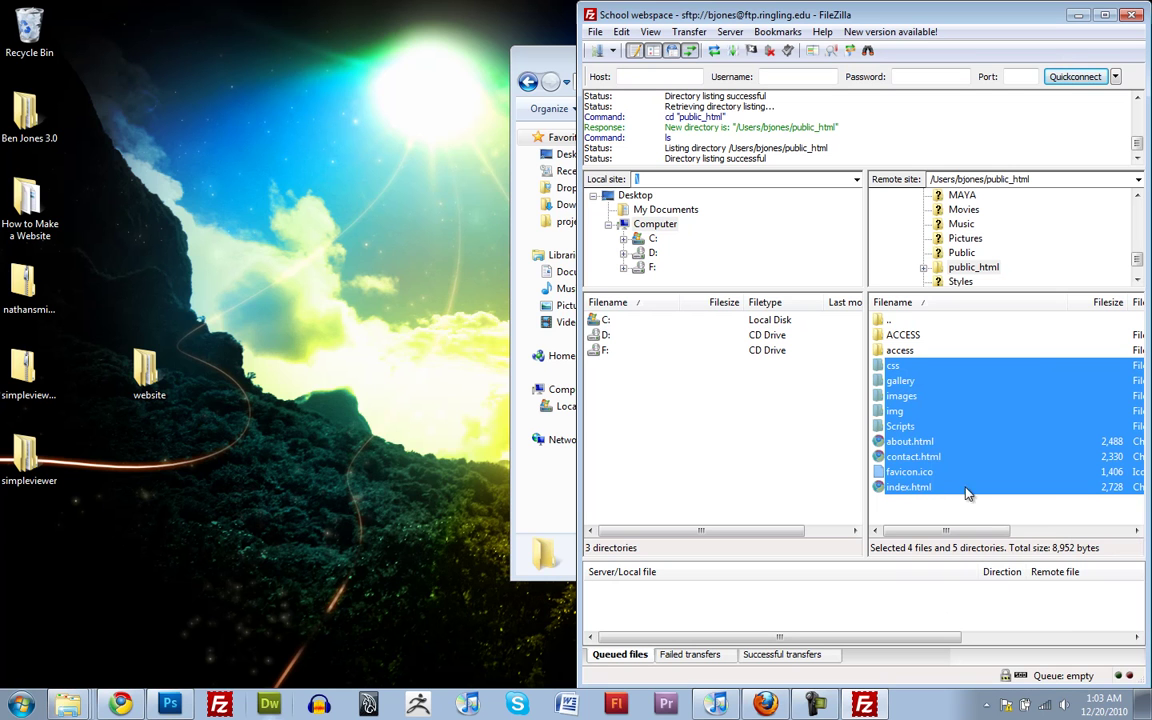
pyautogui.rightClick(901, 447)
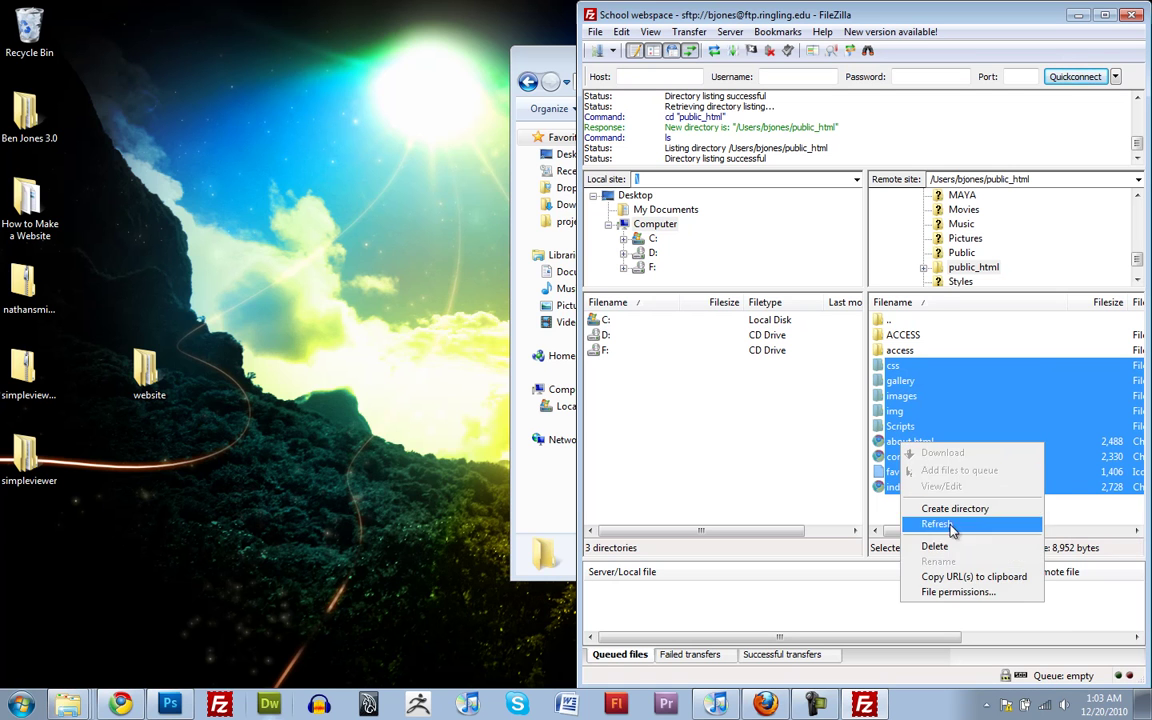
# Apply permission 755 to the selected files and folders, recursing into all subdirectories
pyautogui.click(958, 592)
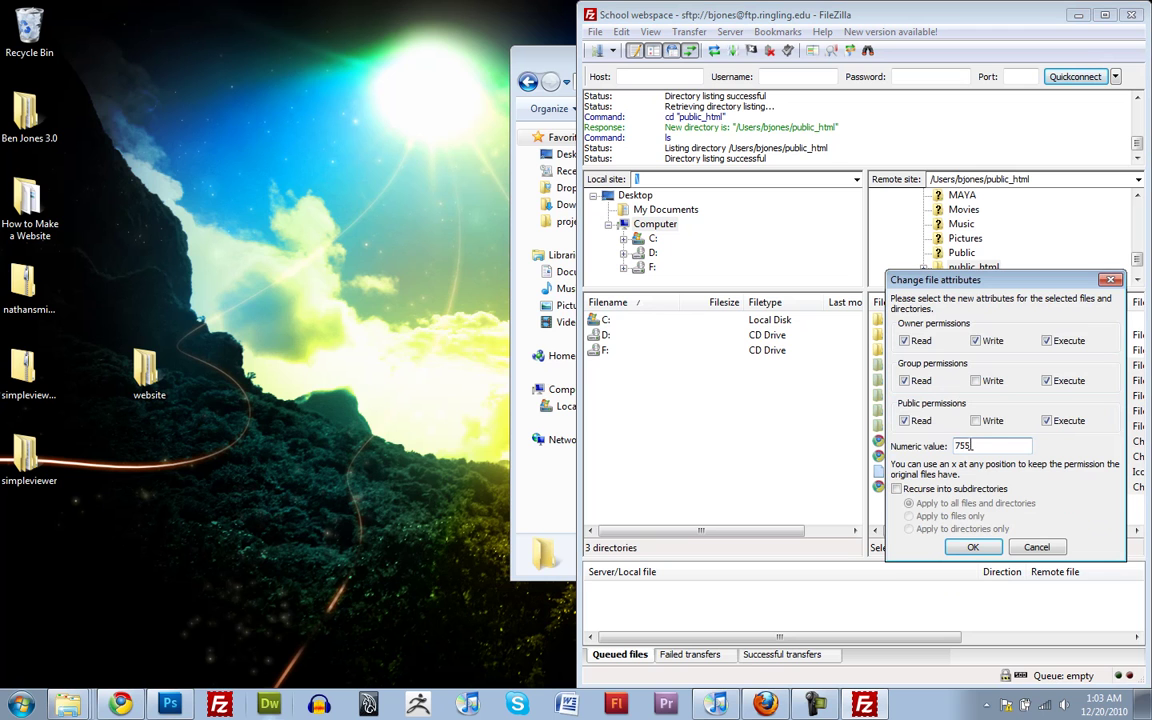
pyautogui.click(897, 489)
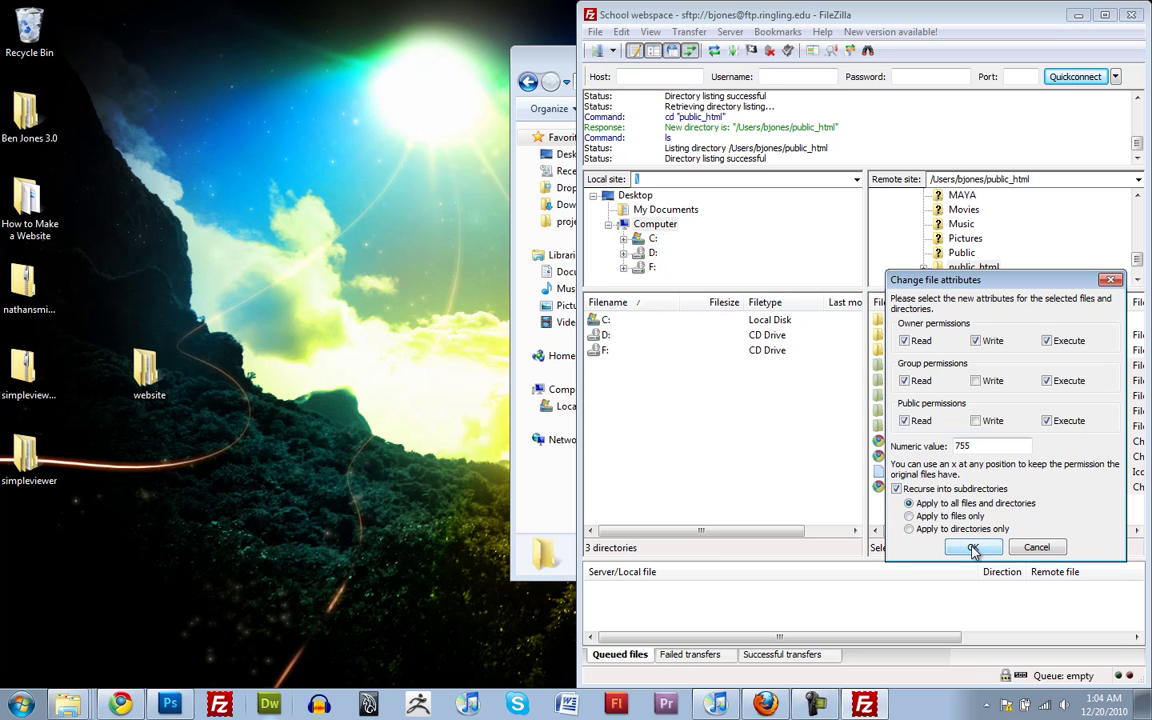
pyautogui.click(973, 549)
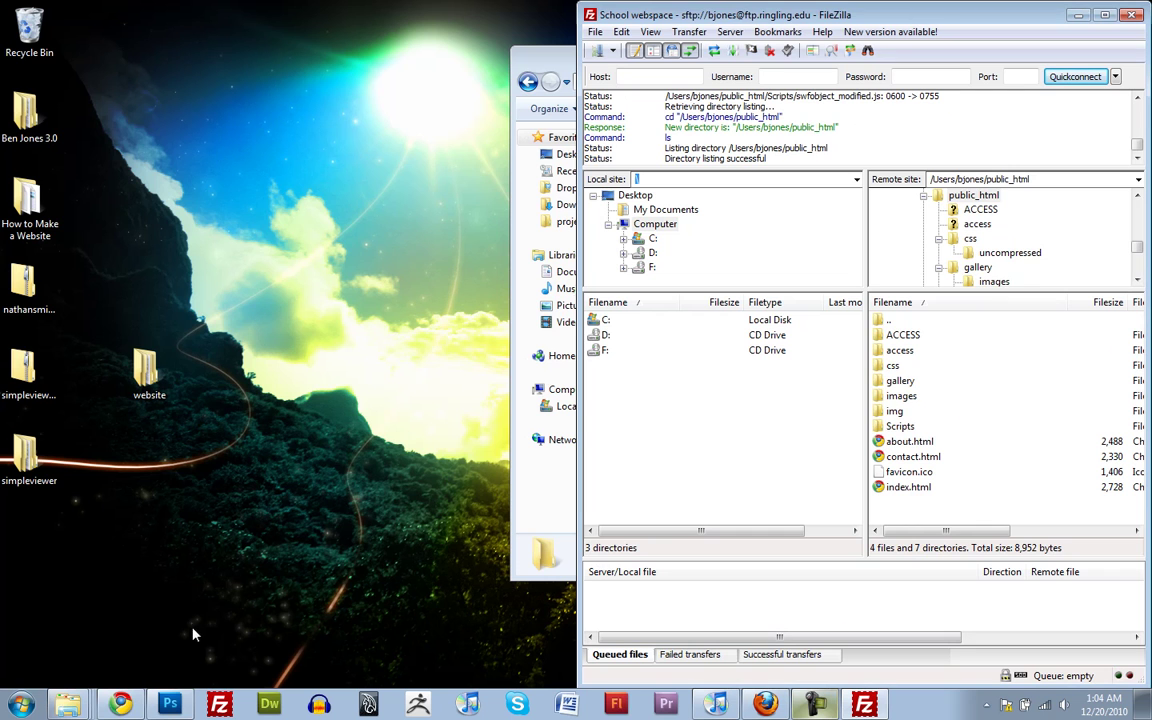
# Reload the live site in Chrome and visit the About and Portfolio pages
pyautogui.click(122, 705)
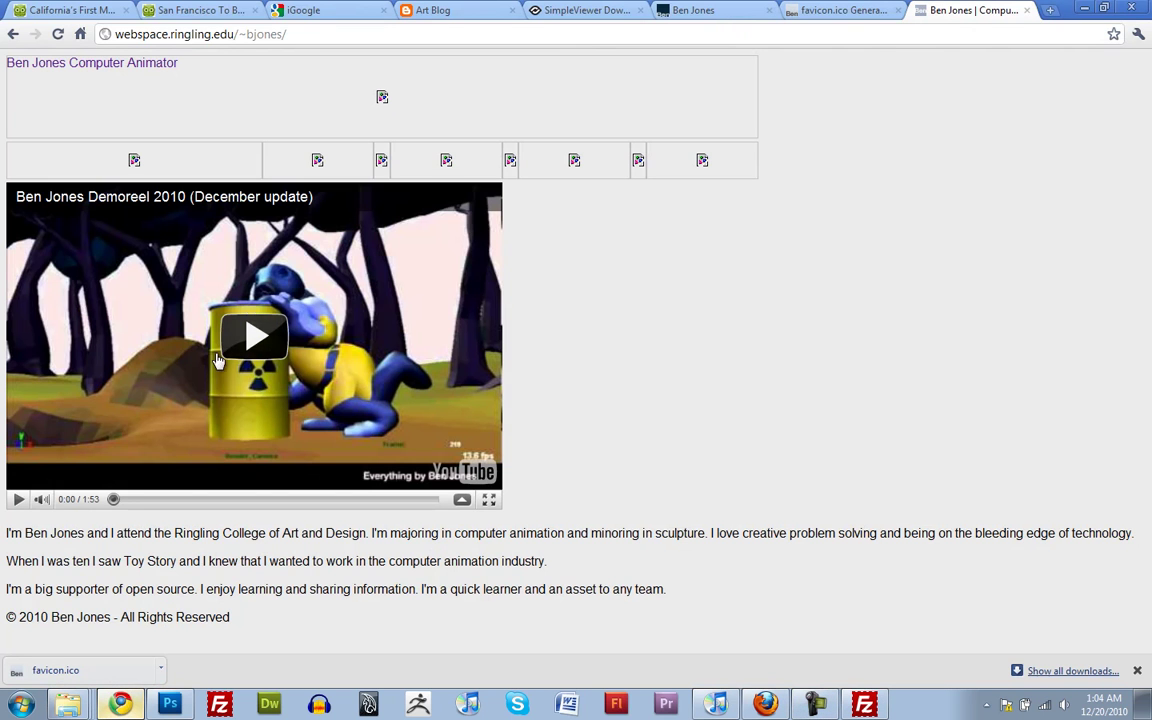
pyautogui.click(58, 34)
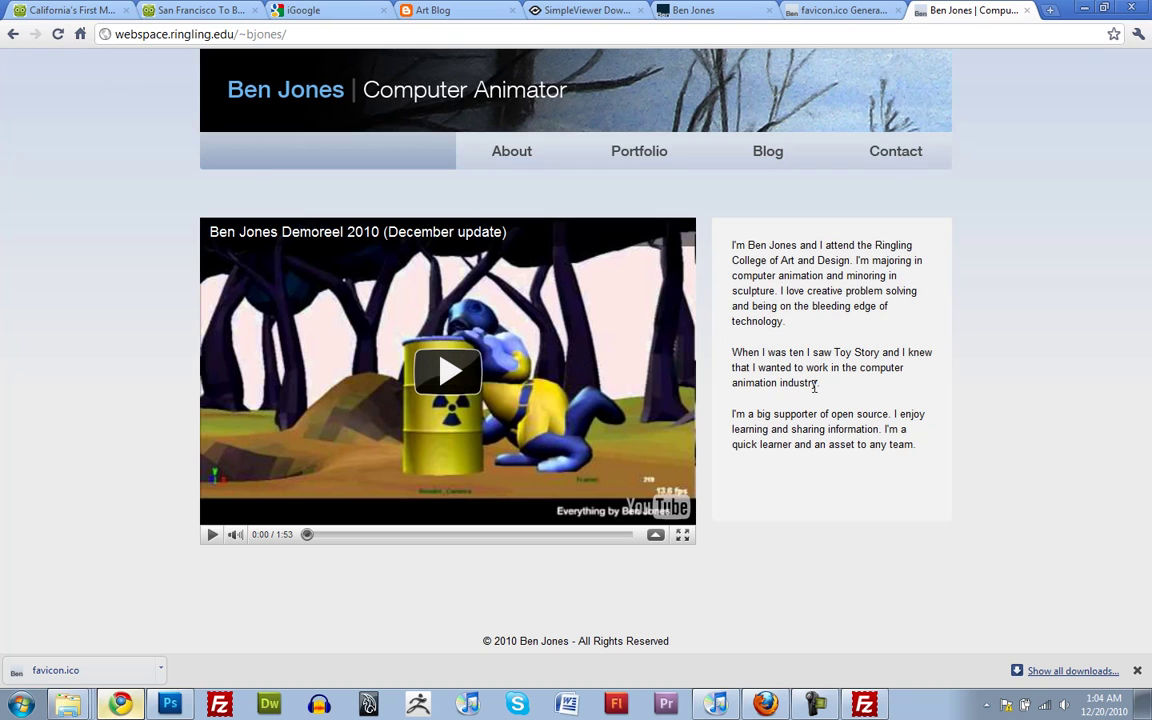
pyautogui.click(533, 154)
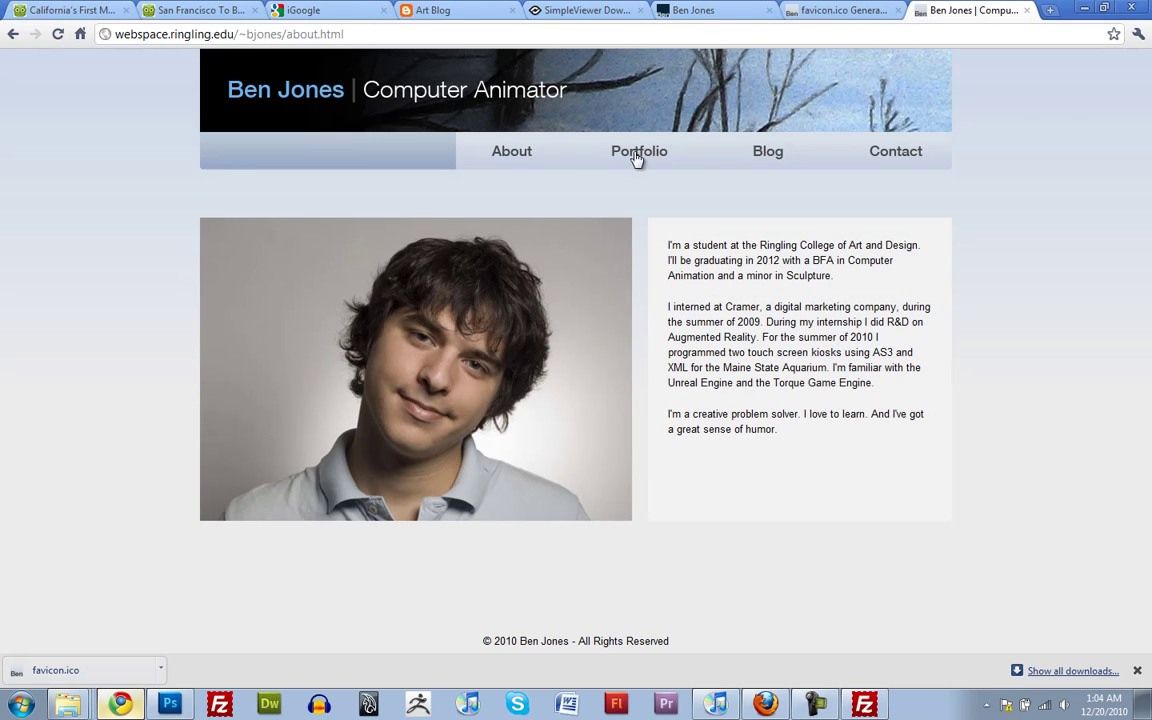
pyautogui.click(680, 157)
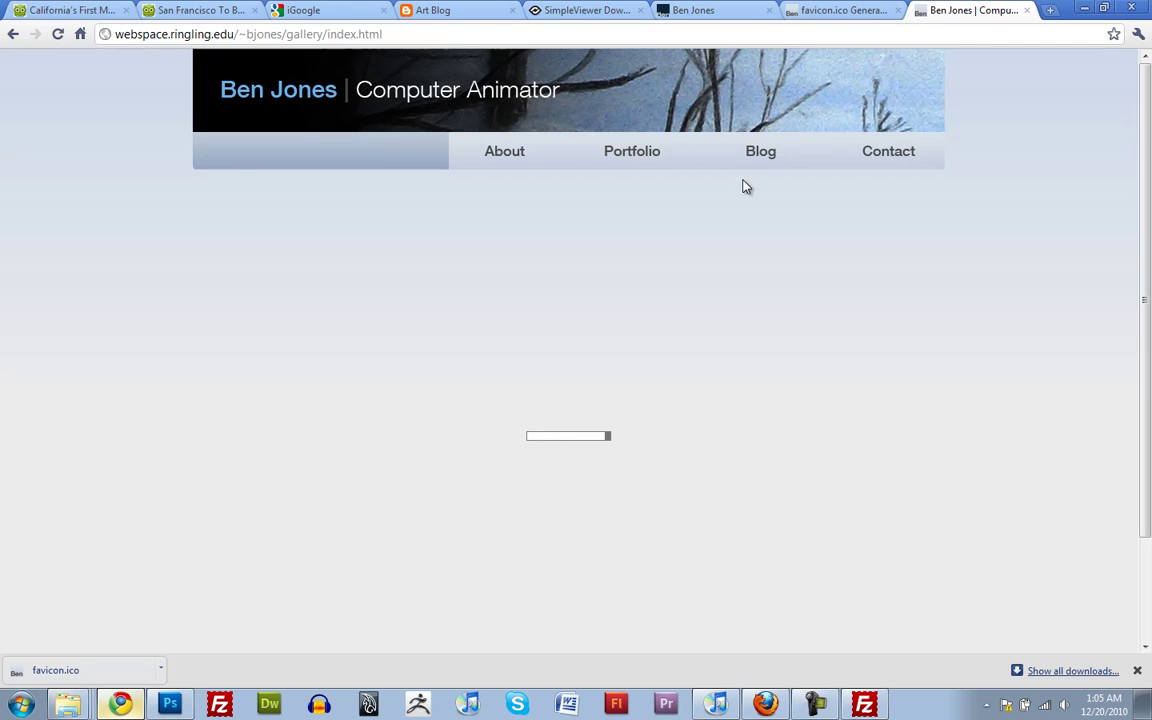
# Check the gallery by showing the snowy landscape, third, and crab images
pyautogui.scroll(-1, 766, 416)
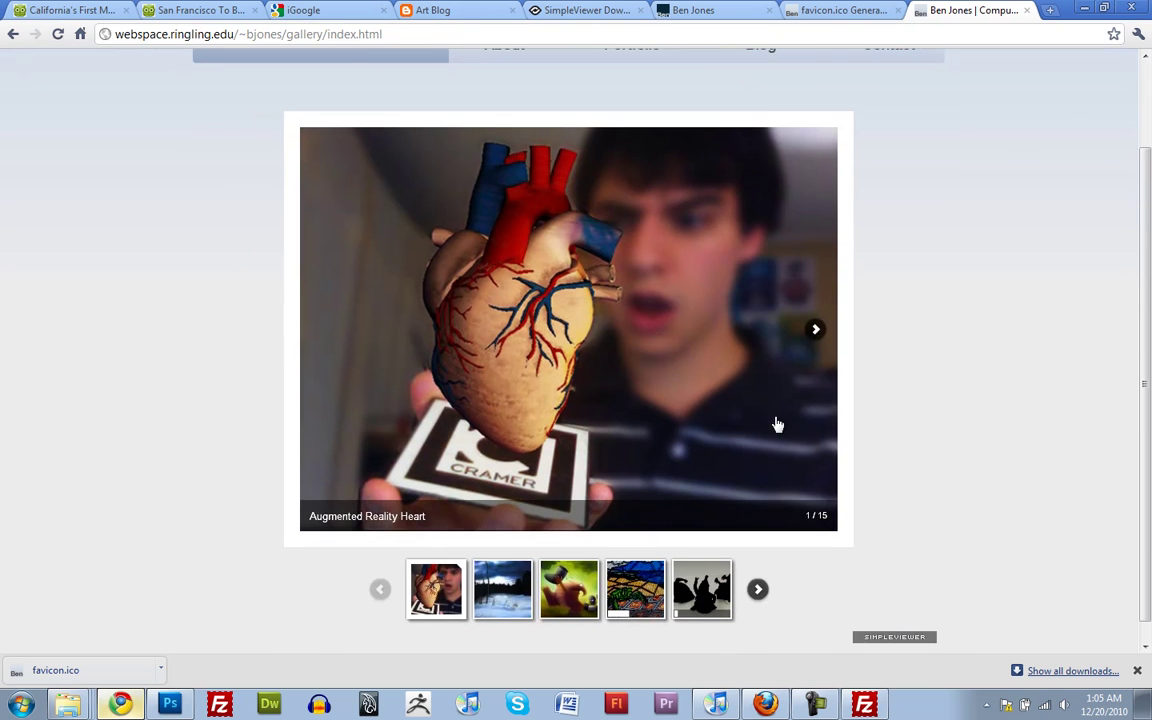
pyautogui.click(503, 589)
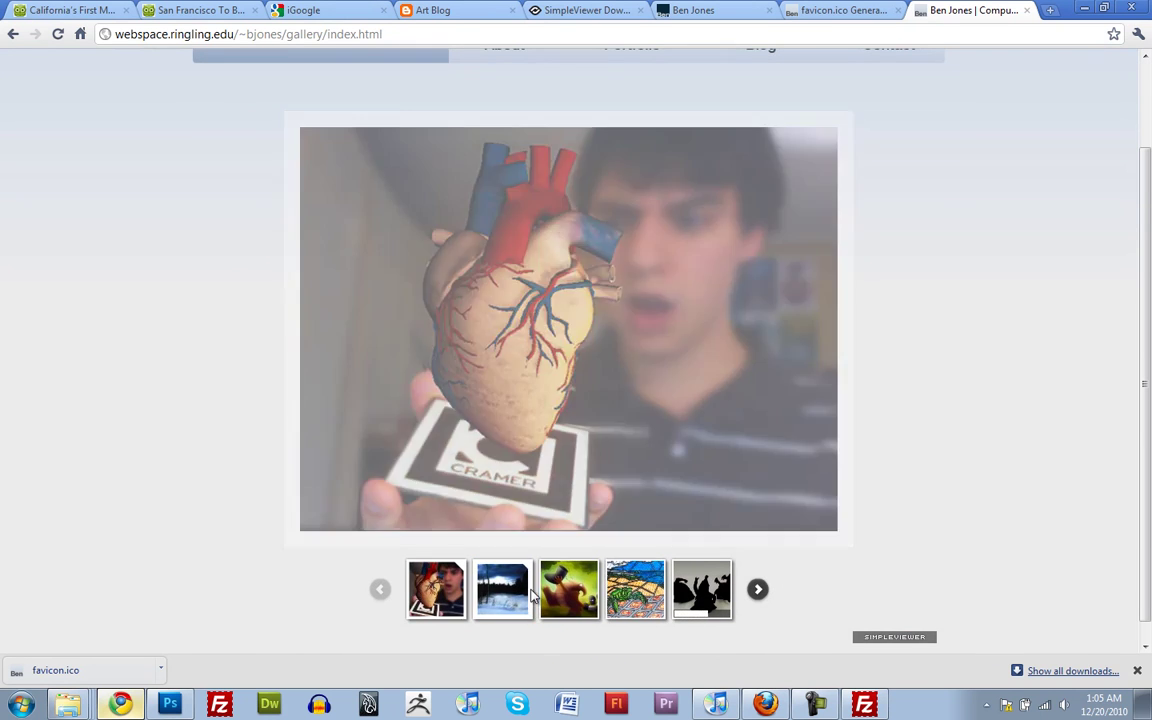
pyautogui.click(572, 590)
pyautogui.click(635, 589)
pyautogui.scroll(1, 760, 400)
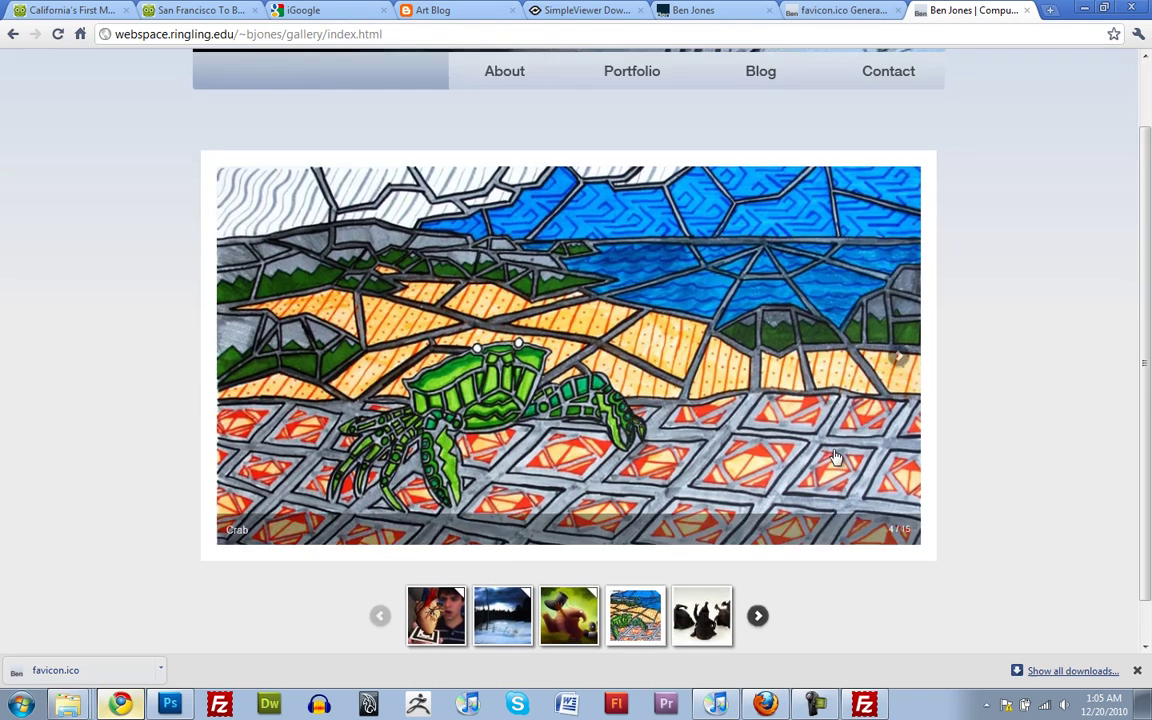
# Open the Blog, close its tab, then view the Contact page and its e-mail link
pyautogui.click(795, 156)
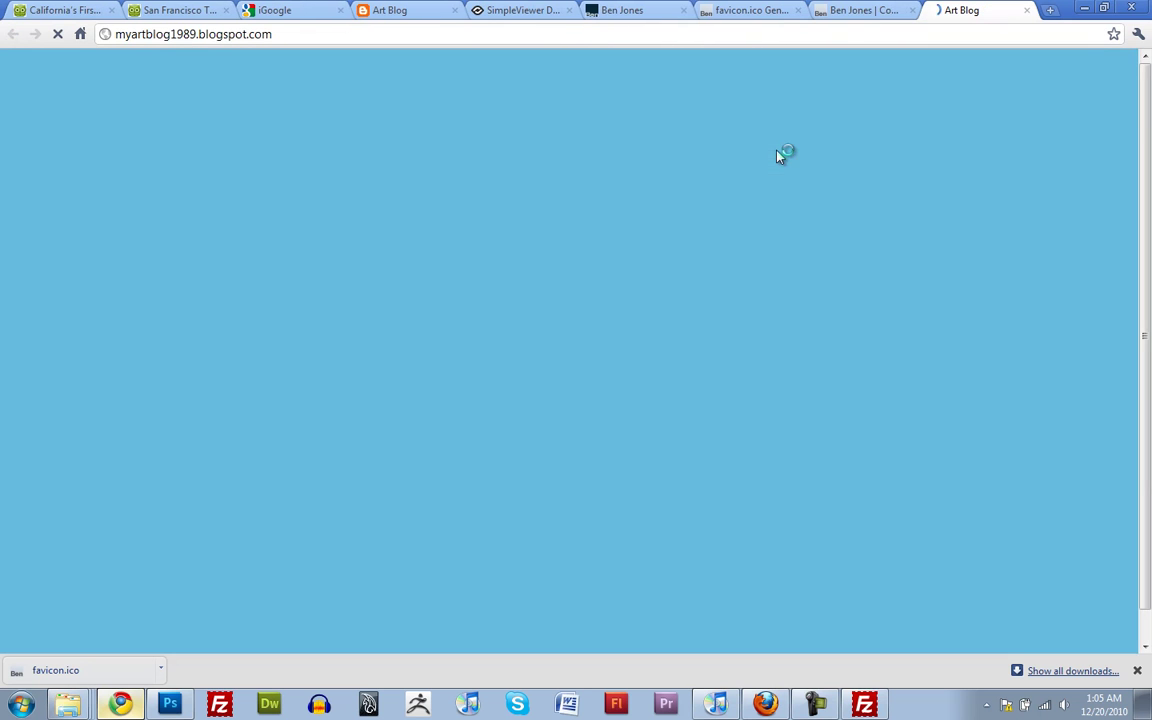
pyautogui.click(1026, 10)
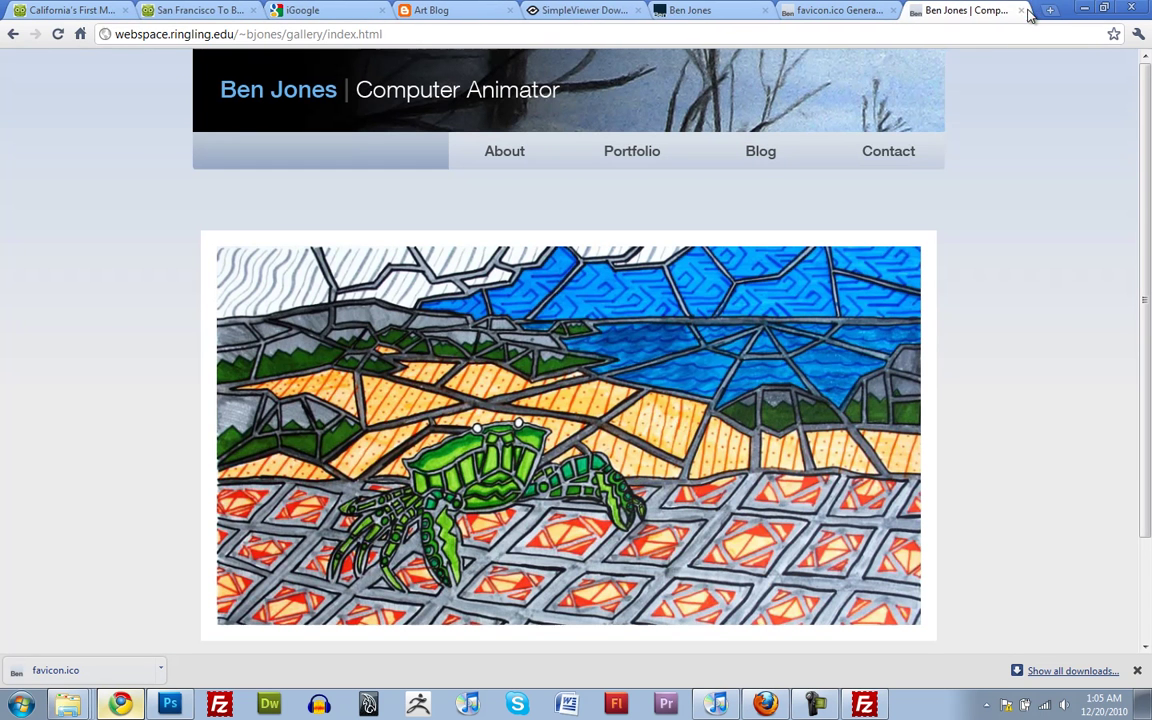
pyautogui.click(900, 153)
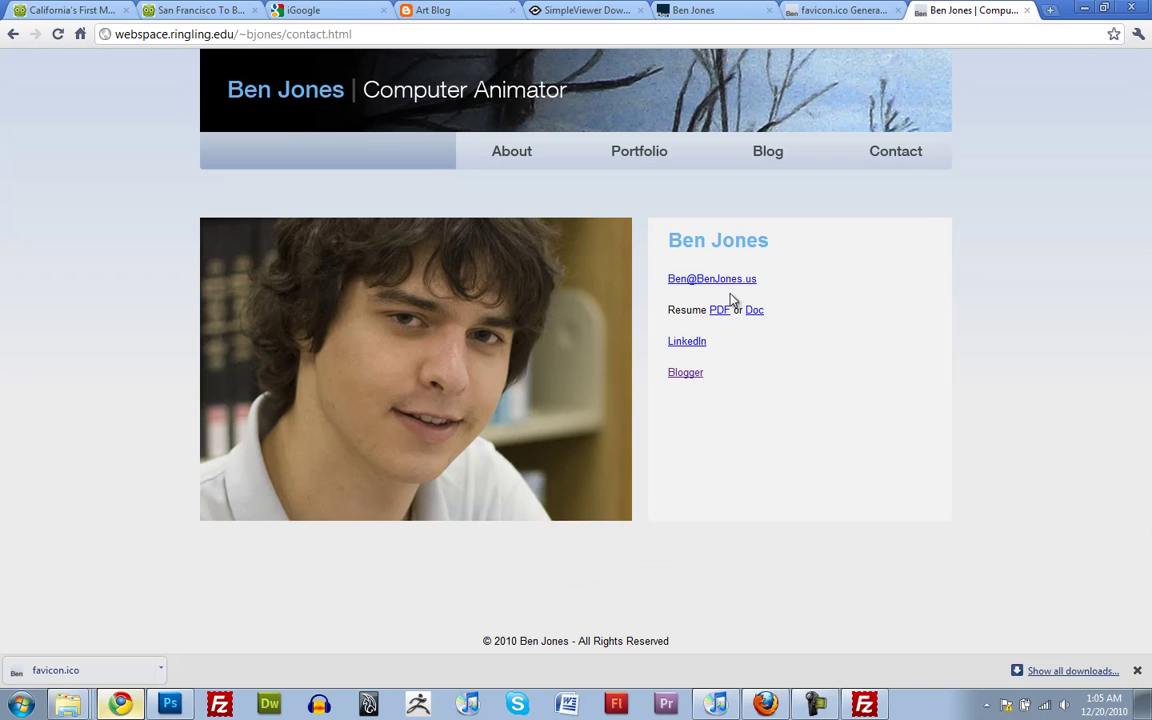
pyautogui.rightClick(720, 284)
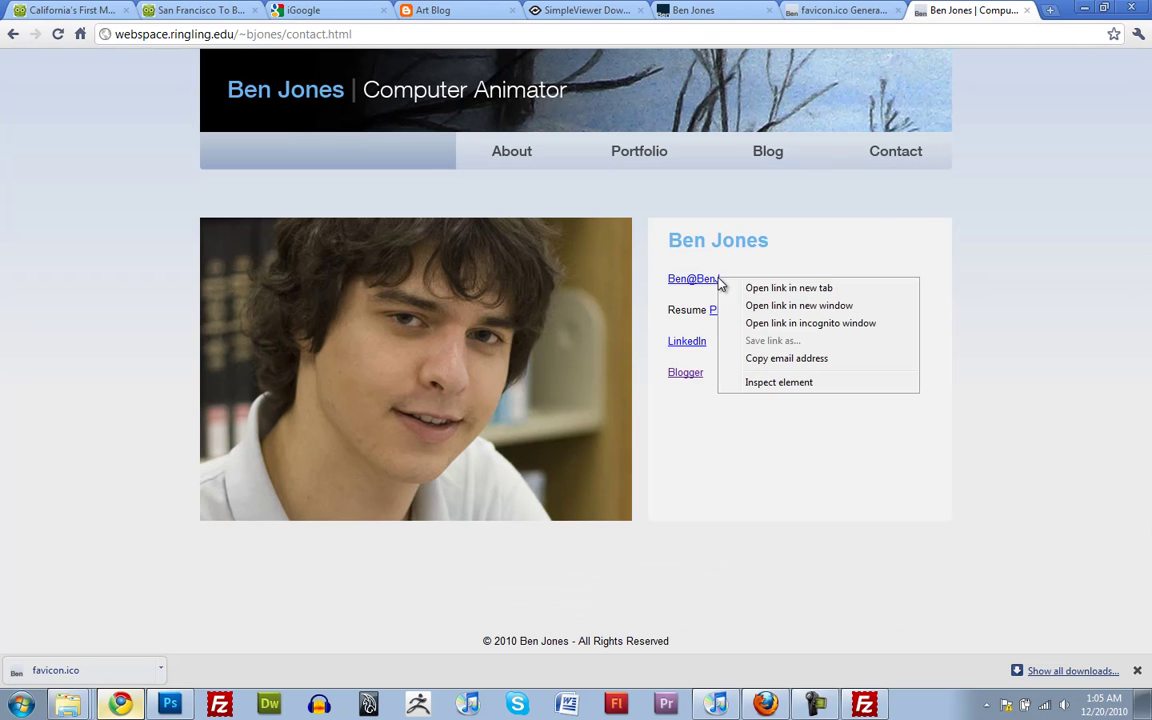
pyautogui.click(877, 226)
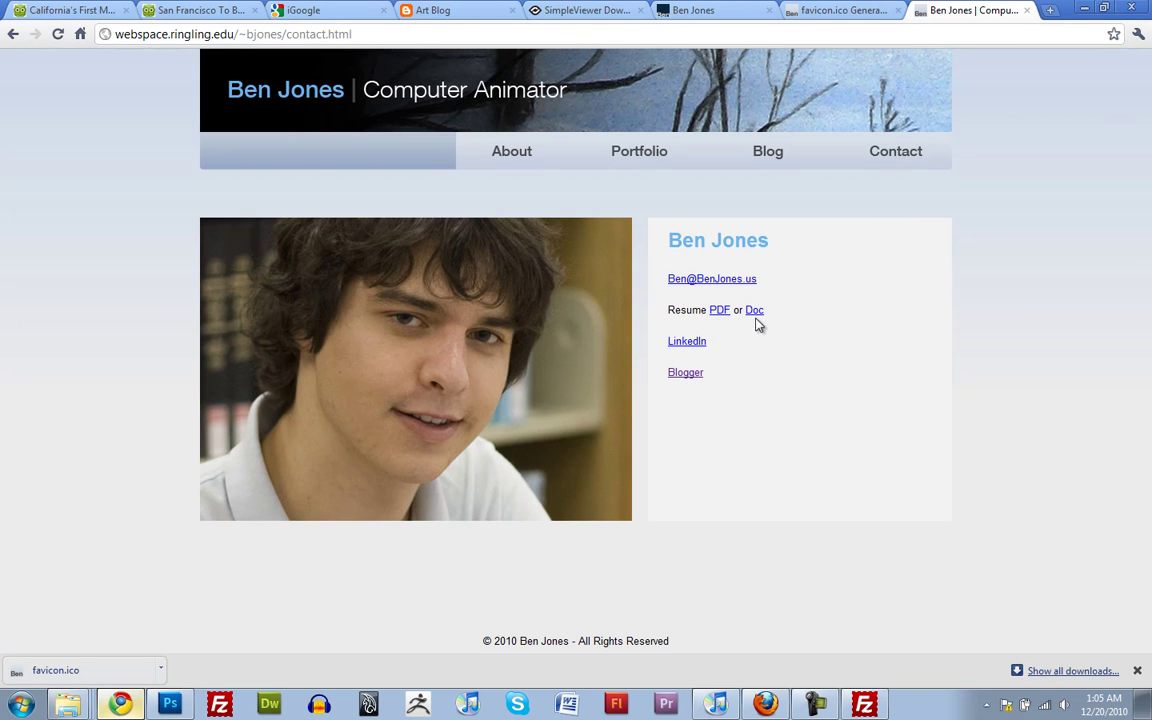